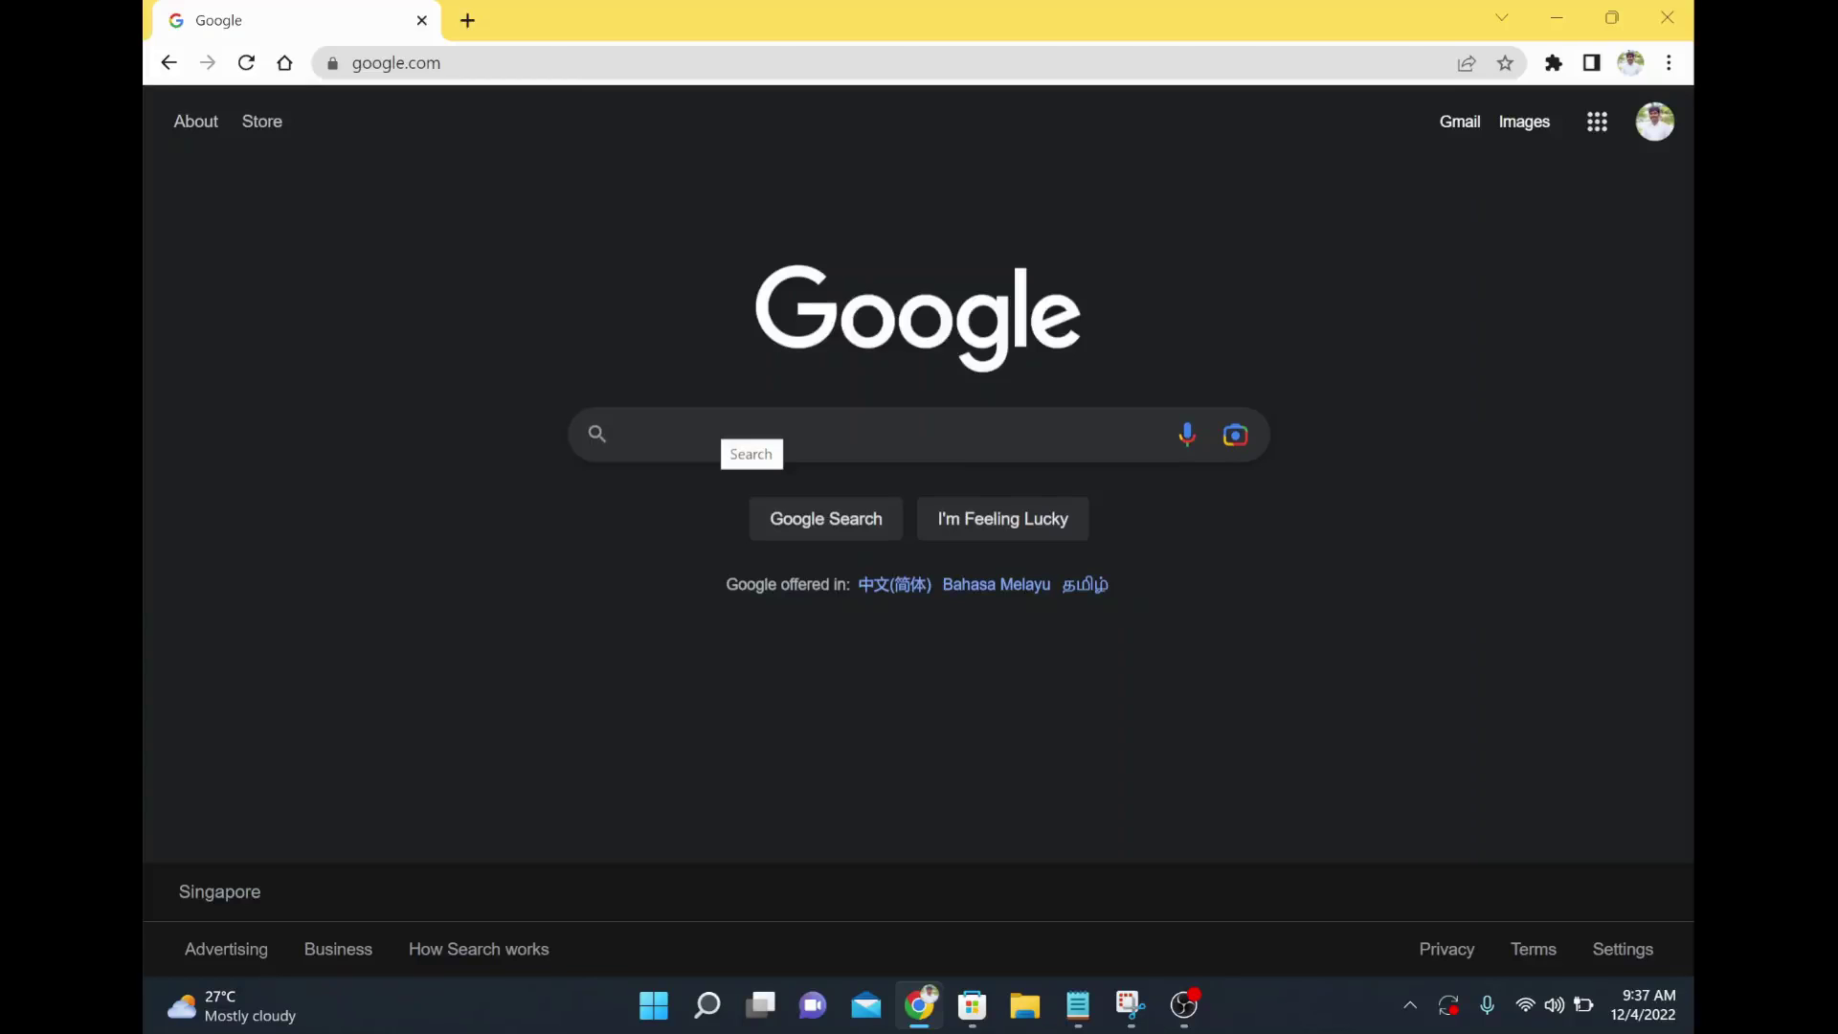
type("t")
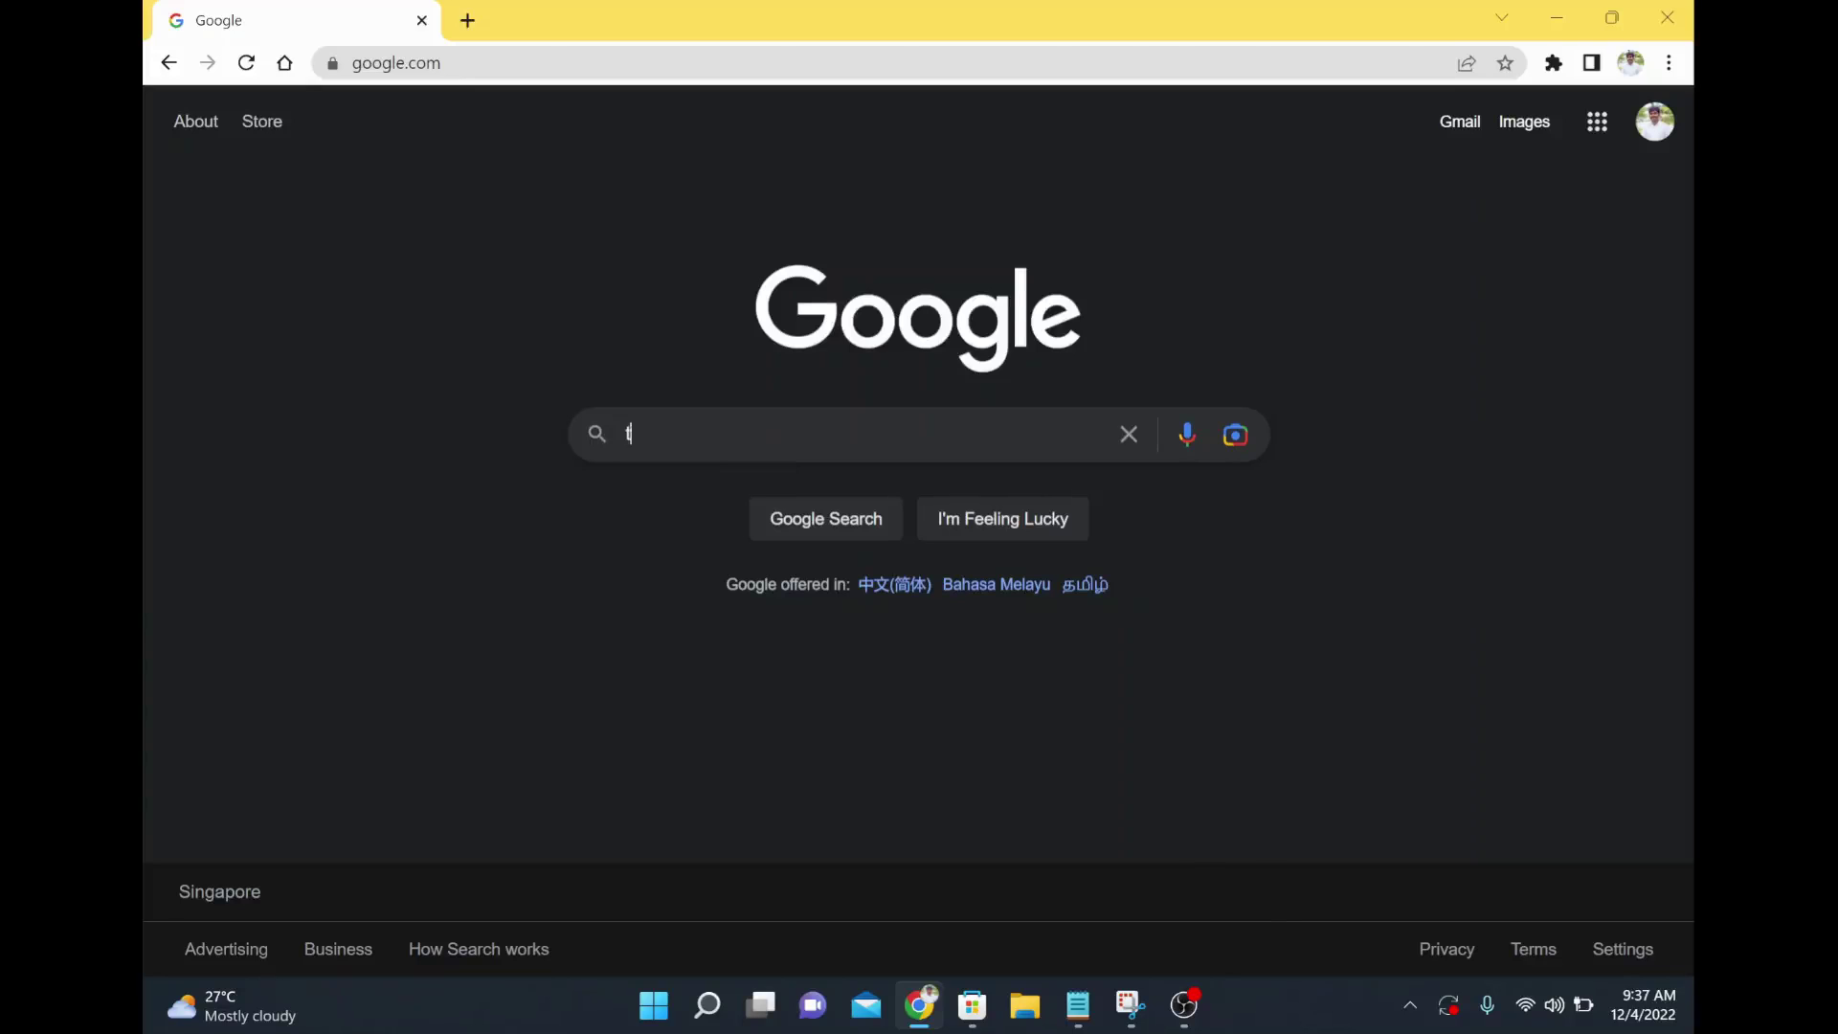
type("ral")
- Fix the typo in the 'trailblazer' Google search and reach the Trailblazer.me login page
key("BackSpace")
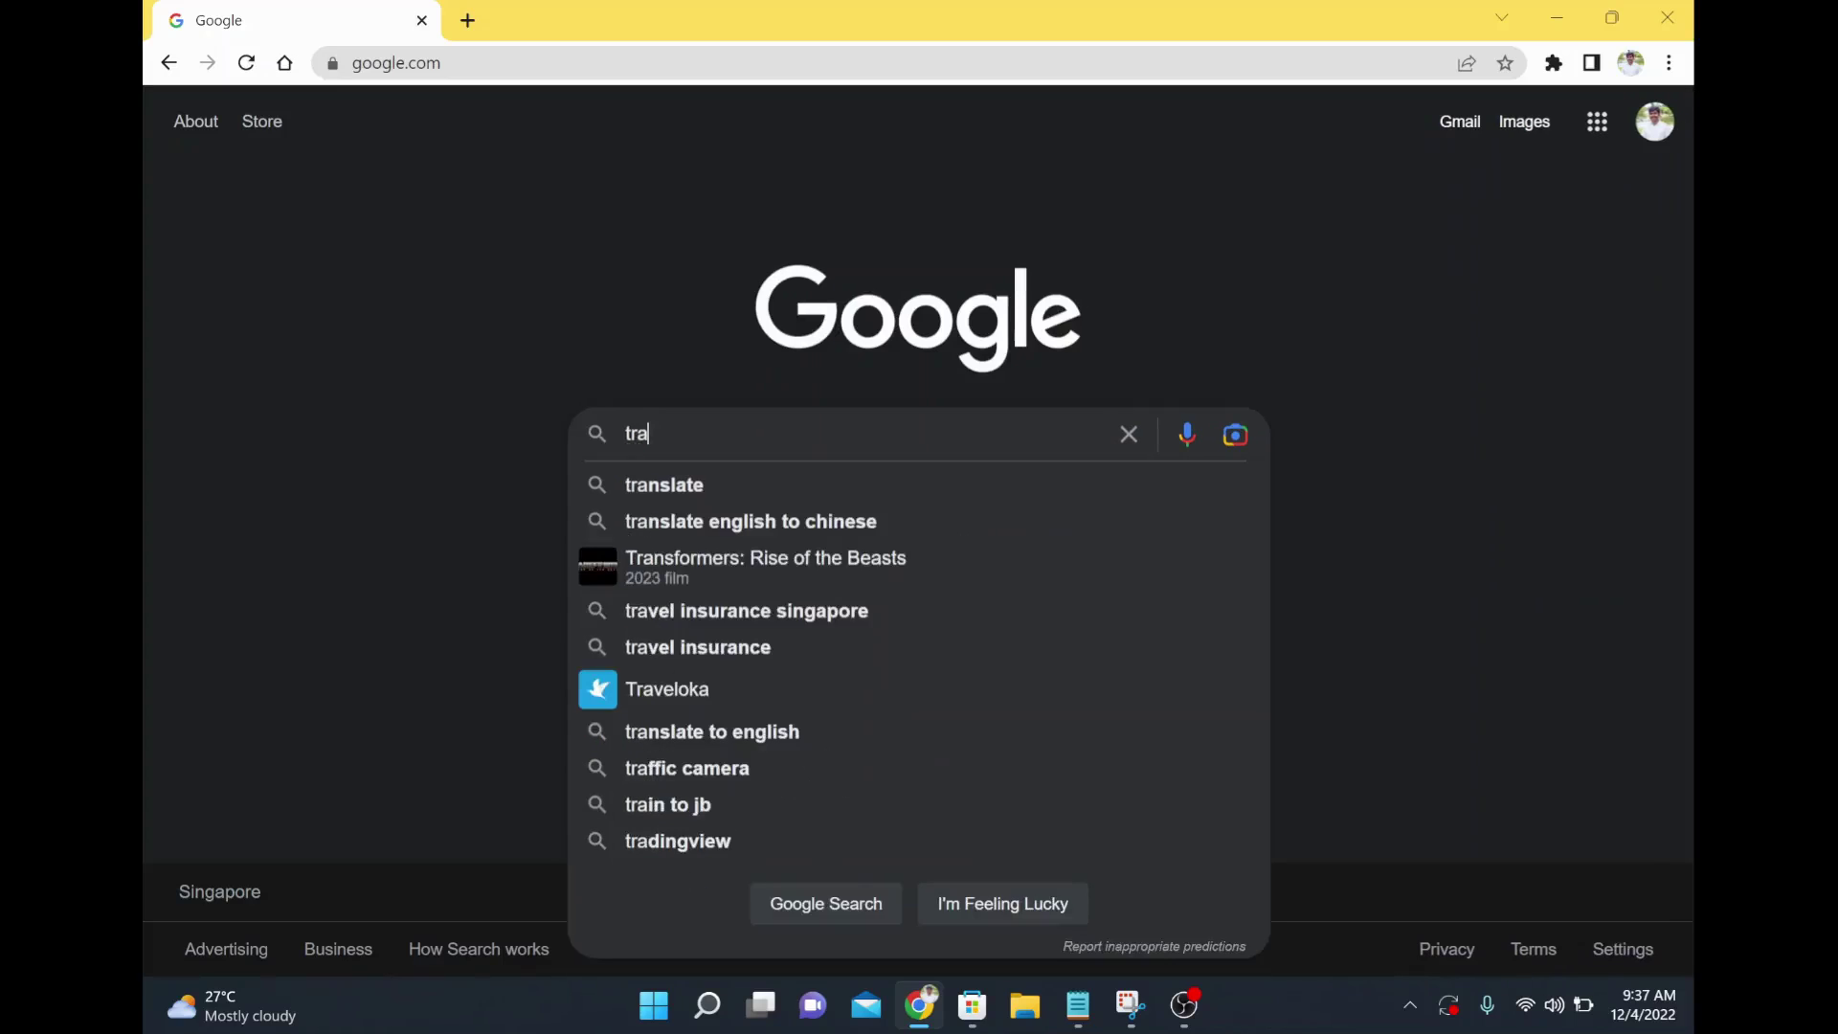
type("ilbla")
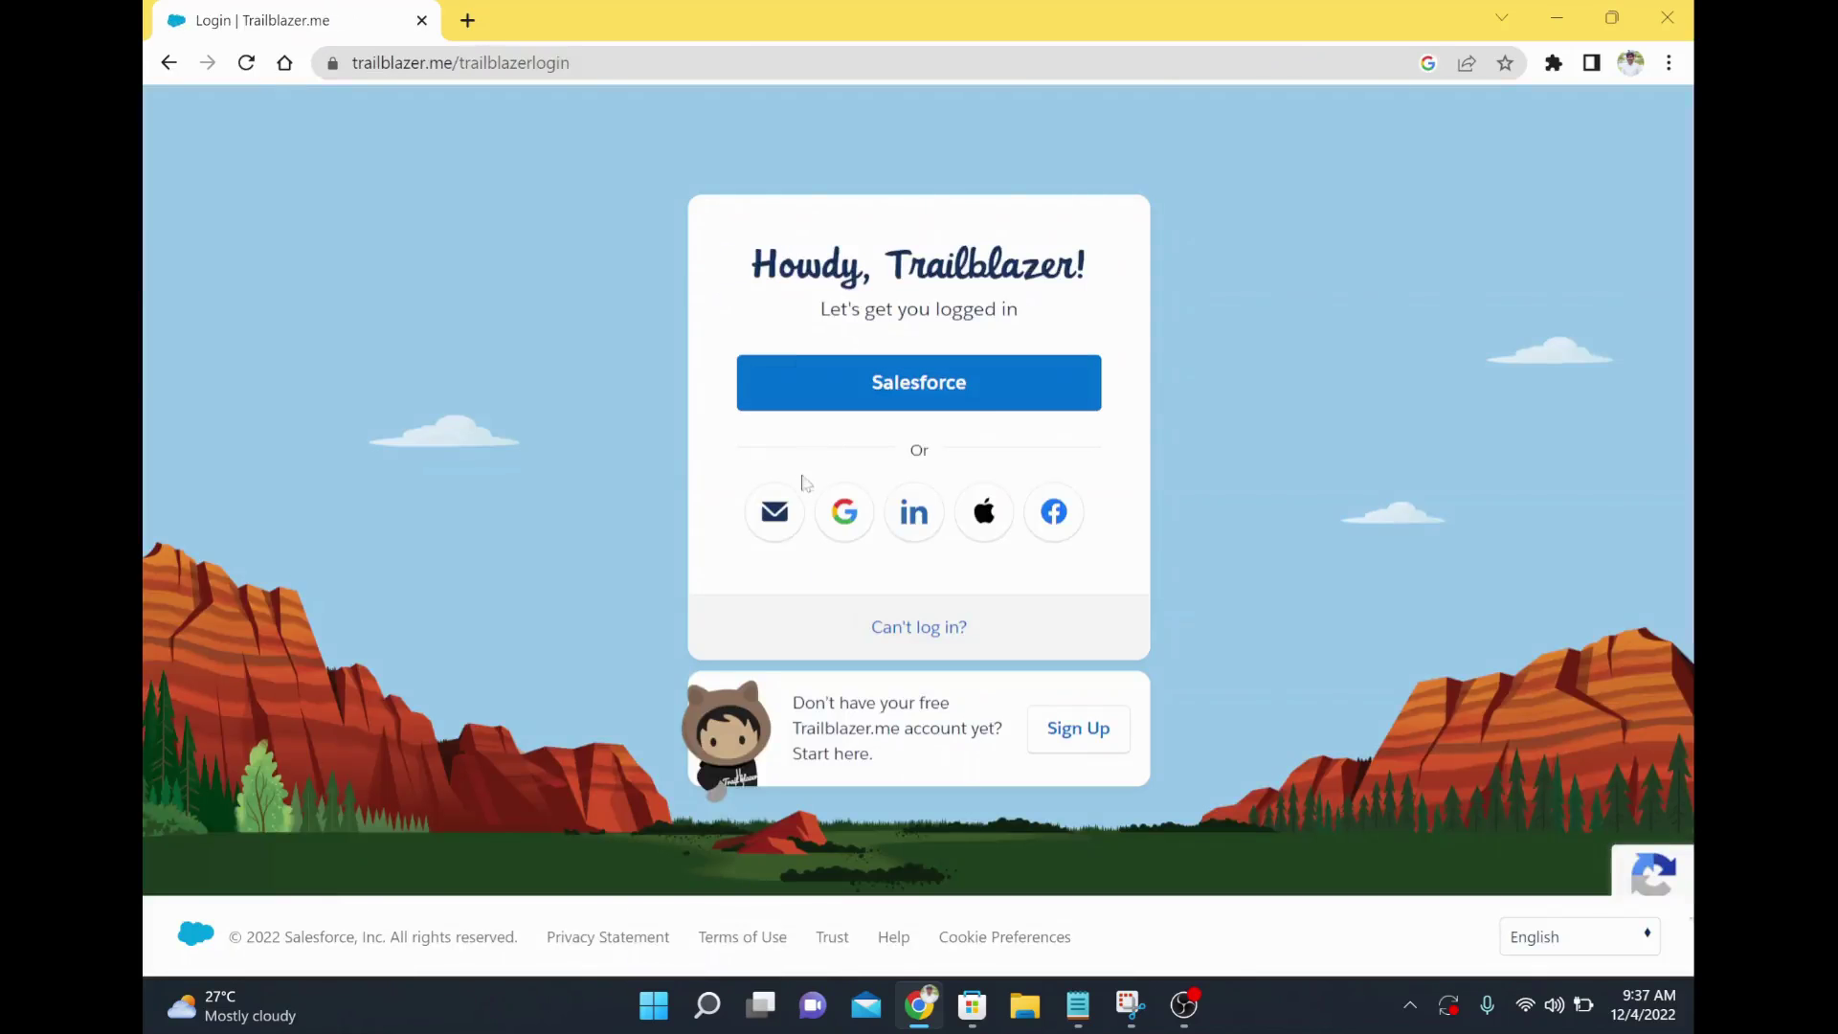
- Sign in with LinkedIn, allow access, and read the 'We couldn't find you' message
left_click(916, 517)
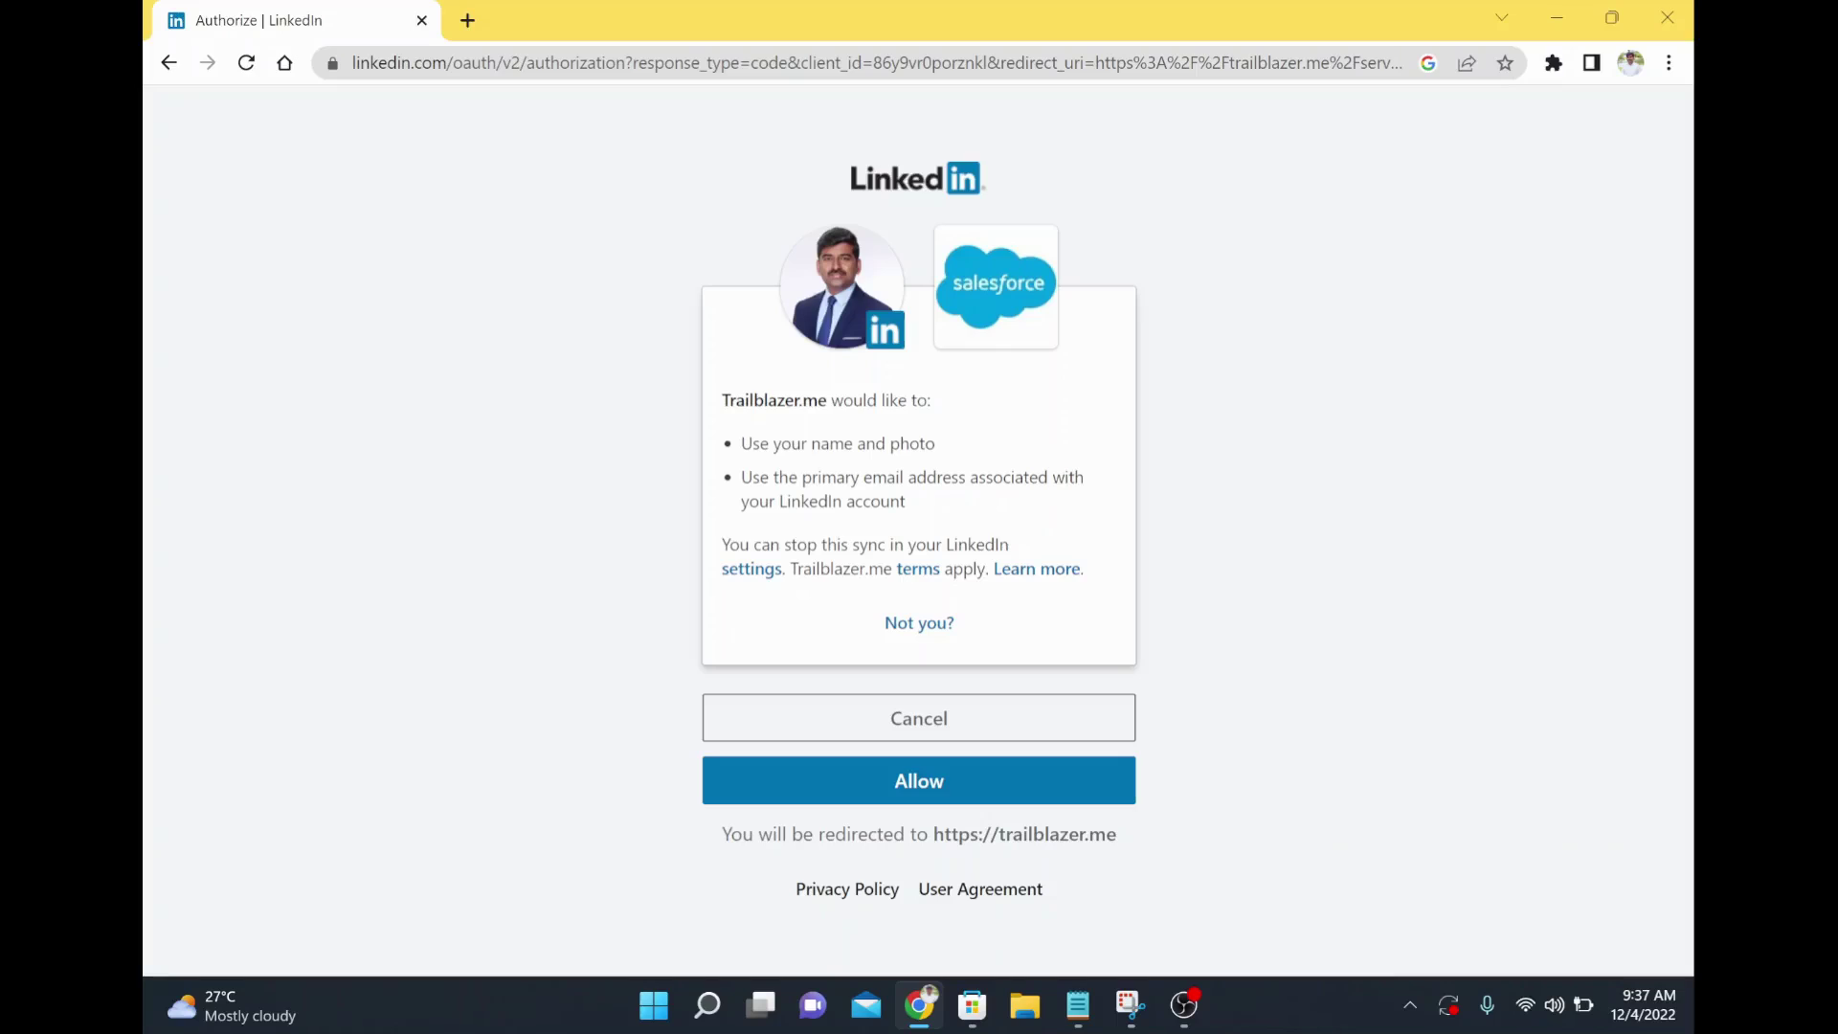
left_click(895, 787)
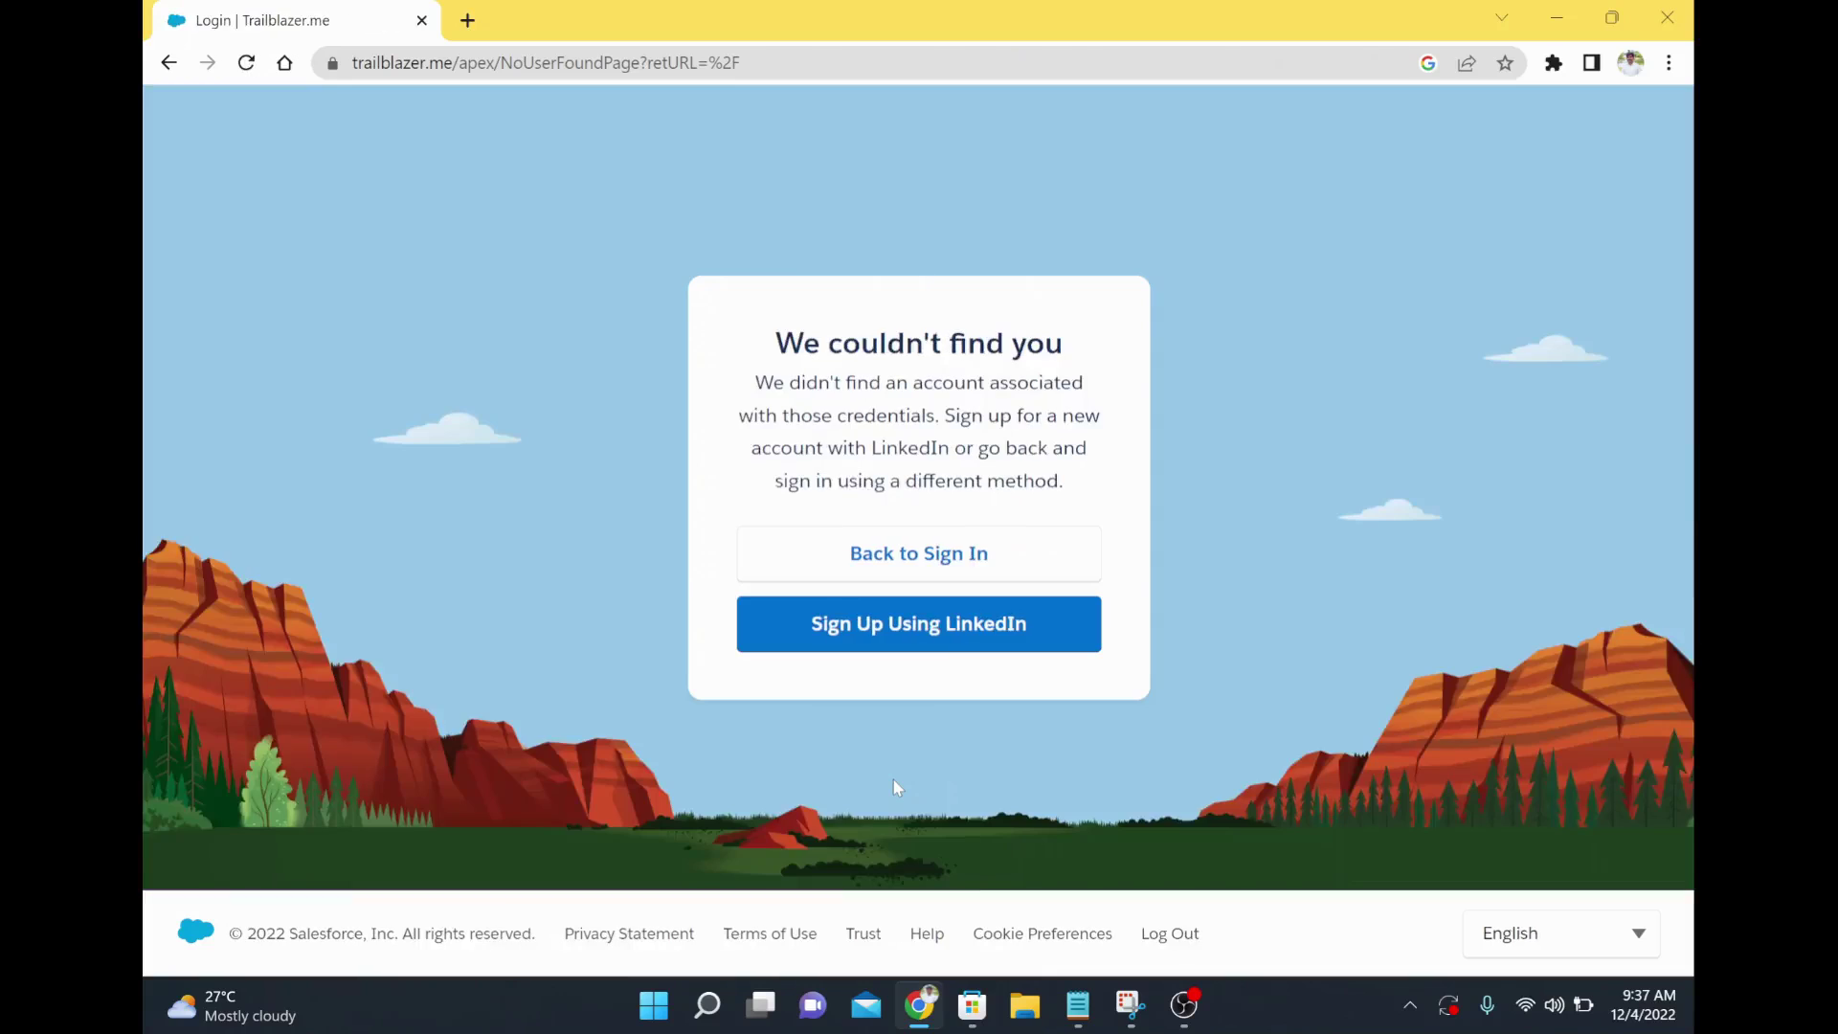
triple_click(919, 431)
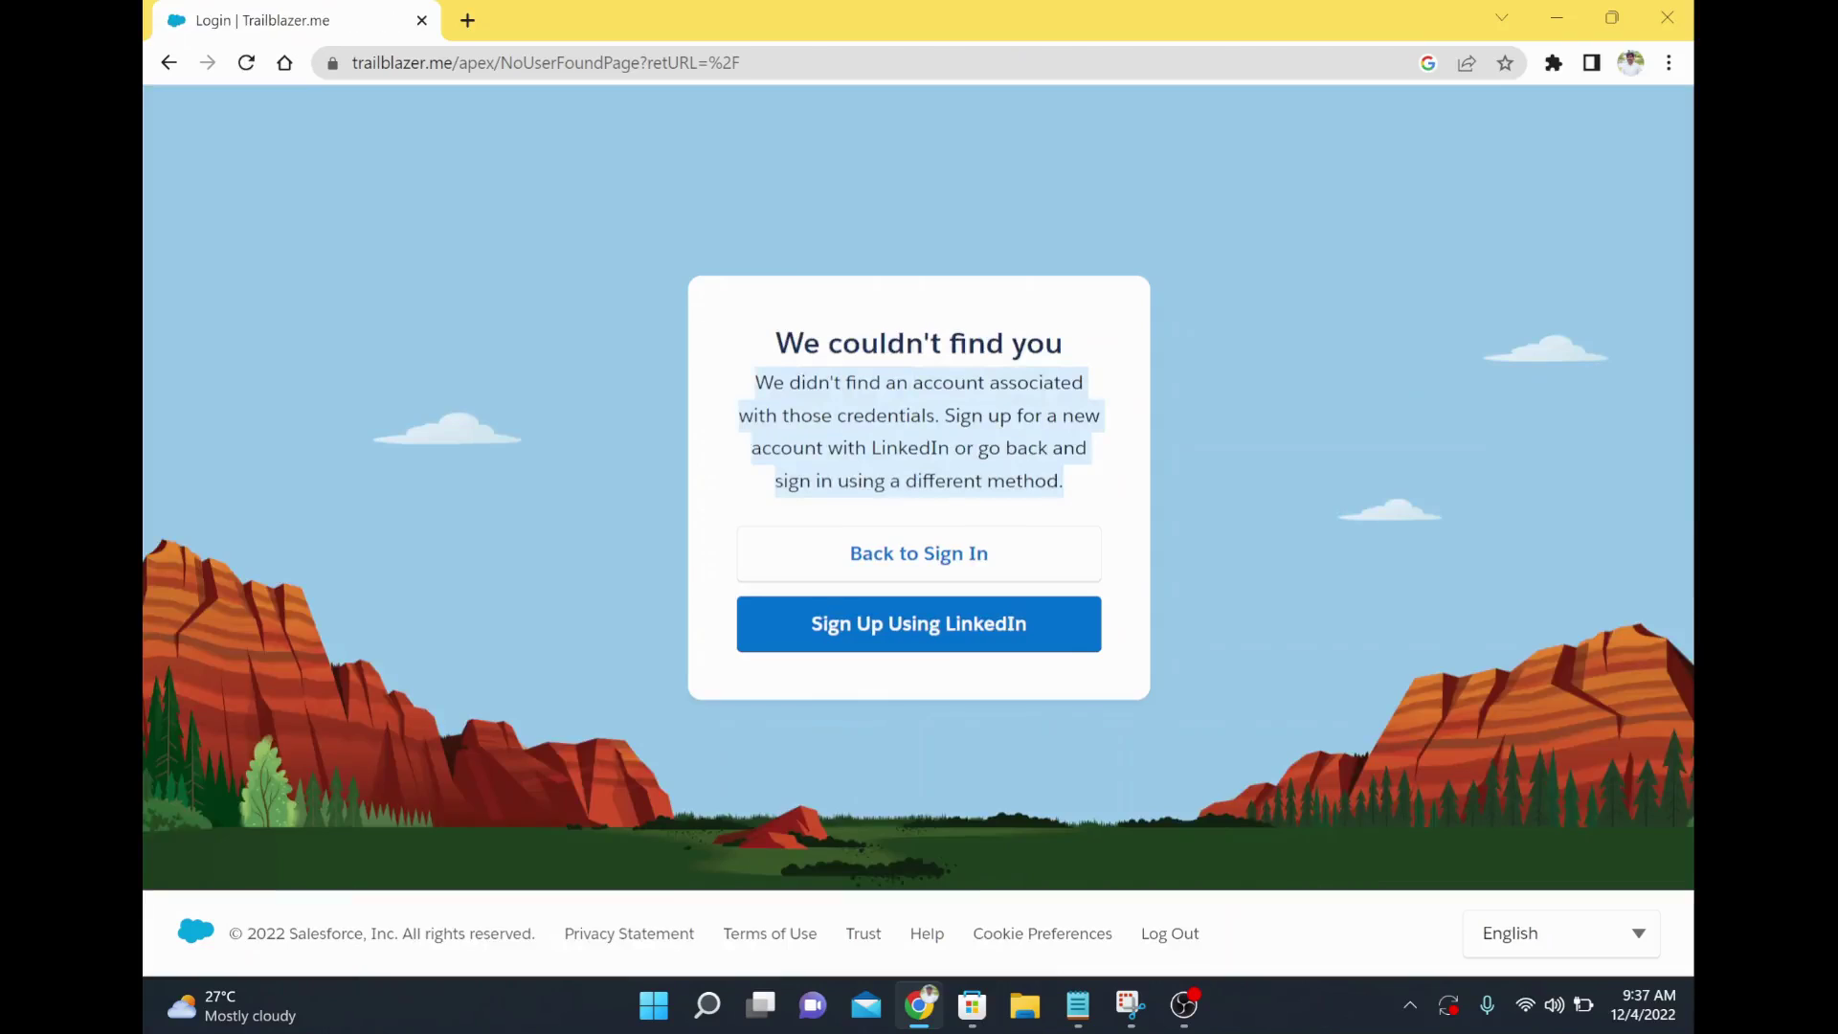
- Sign up using LinkedIn, replace the Profile URL with a custom handle, and continue
left_click(935, 623)
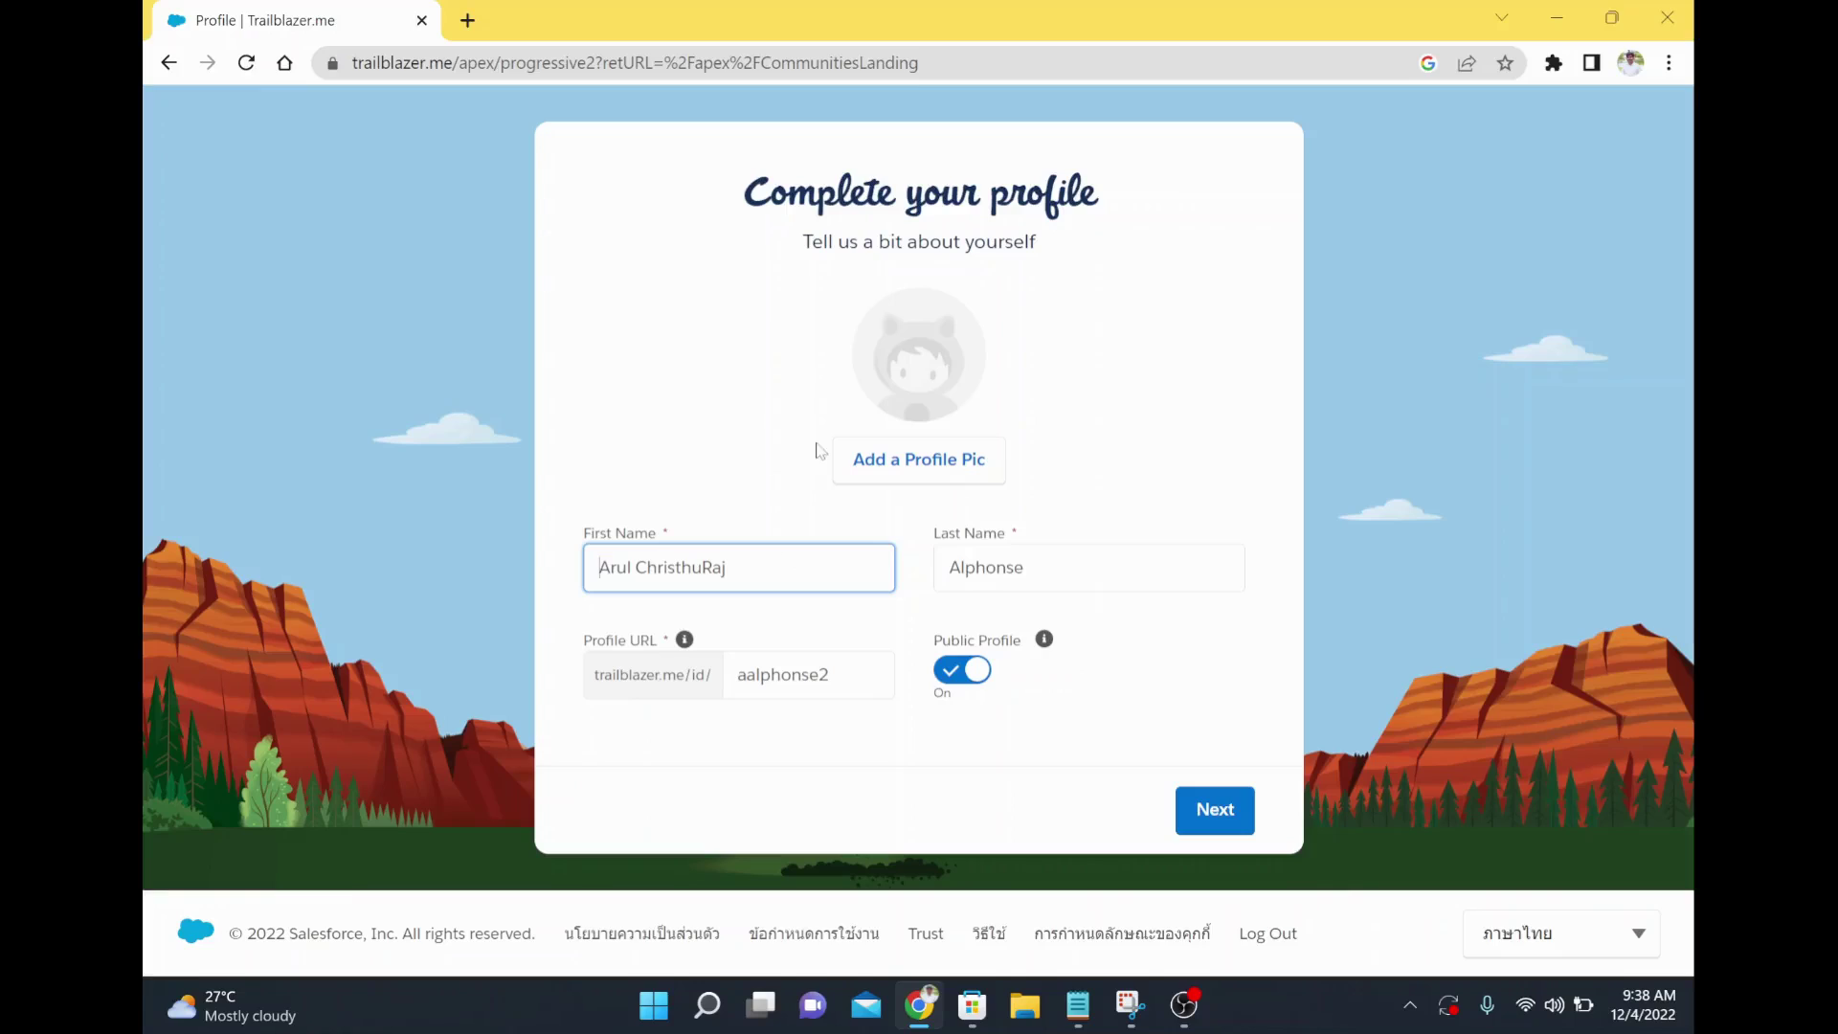
key("Tab")
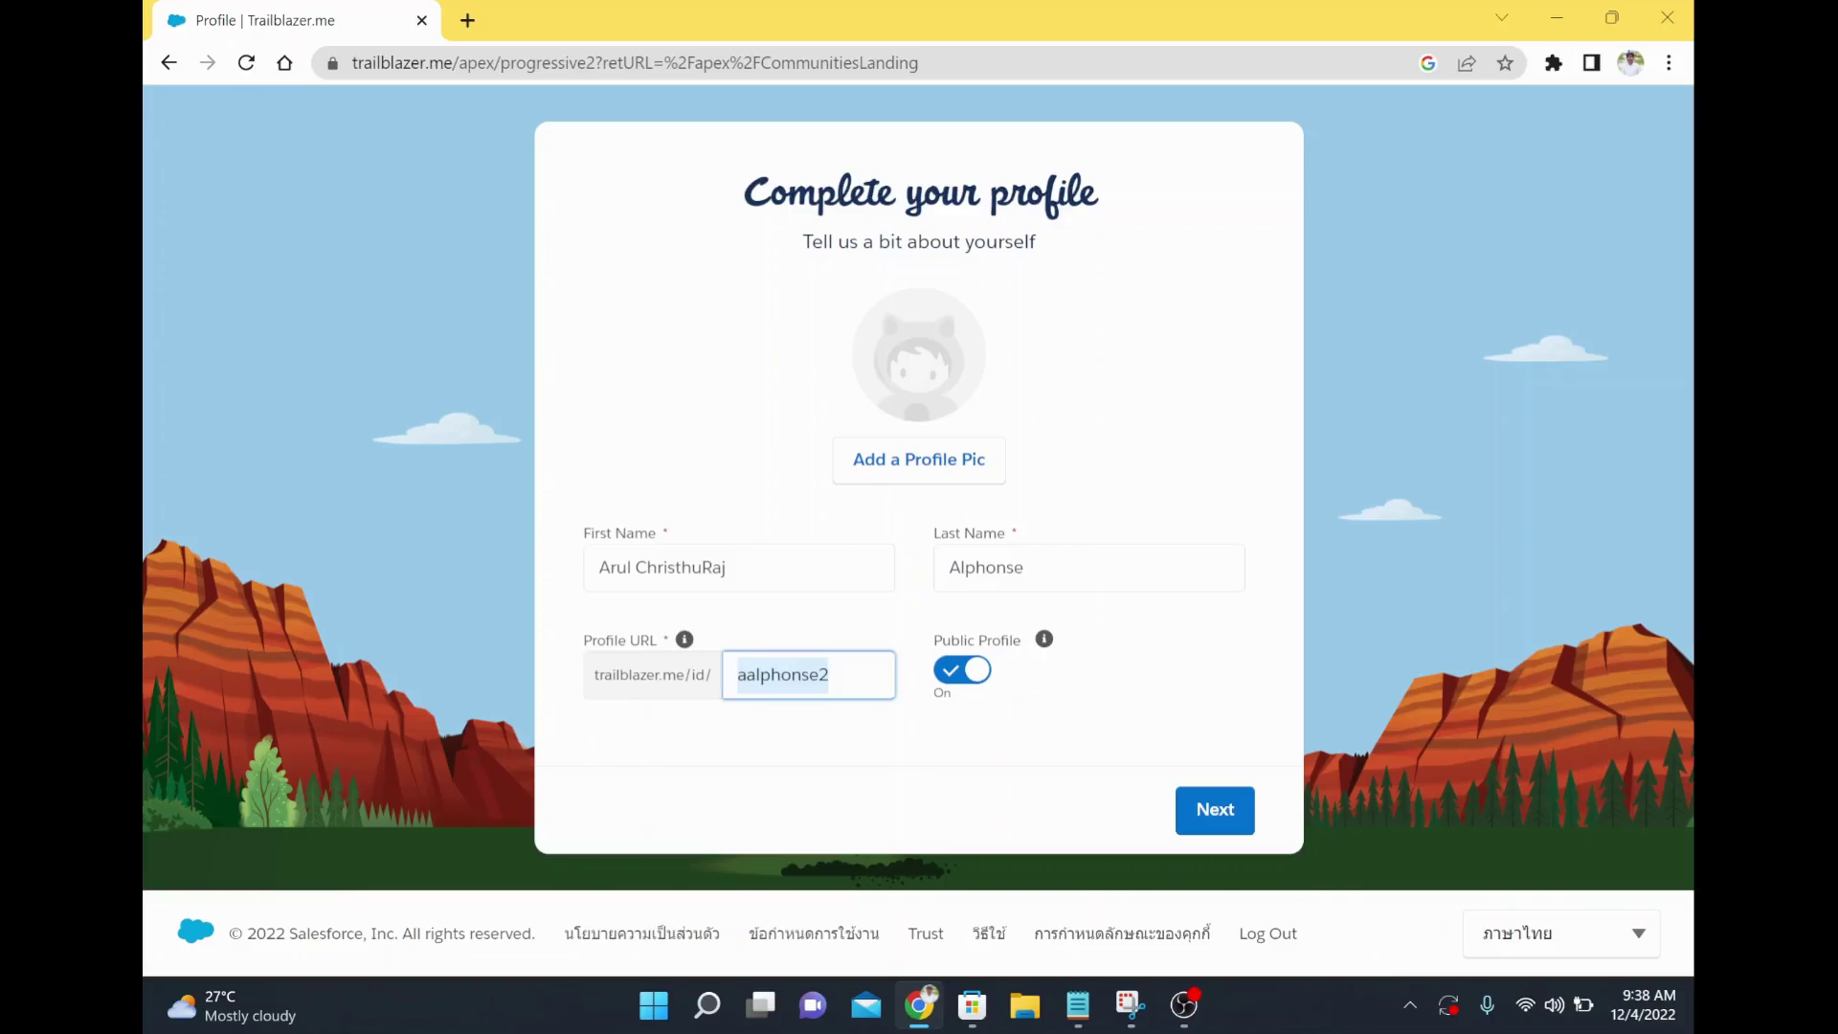
type("arulchristhuraj")
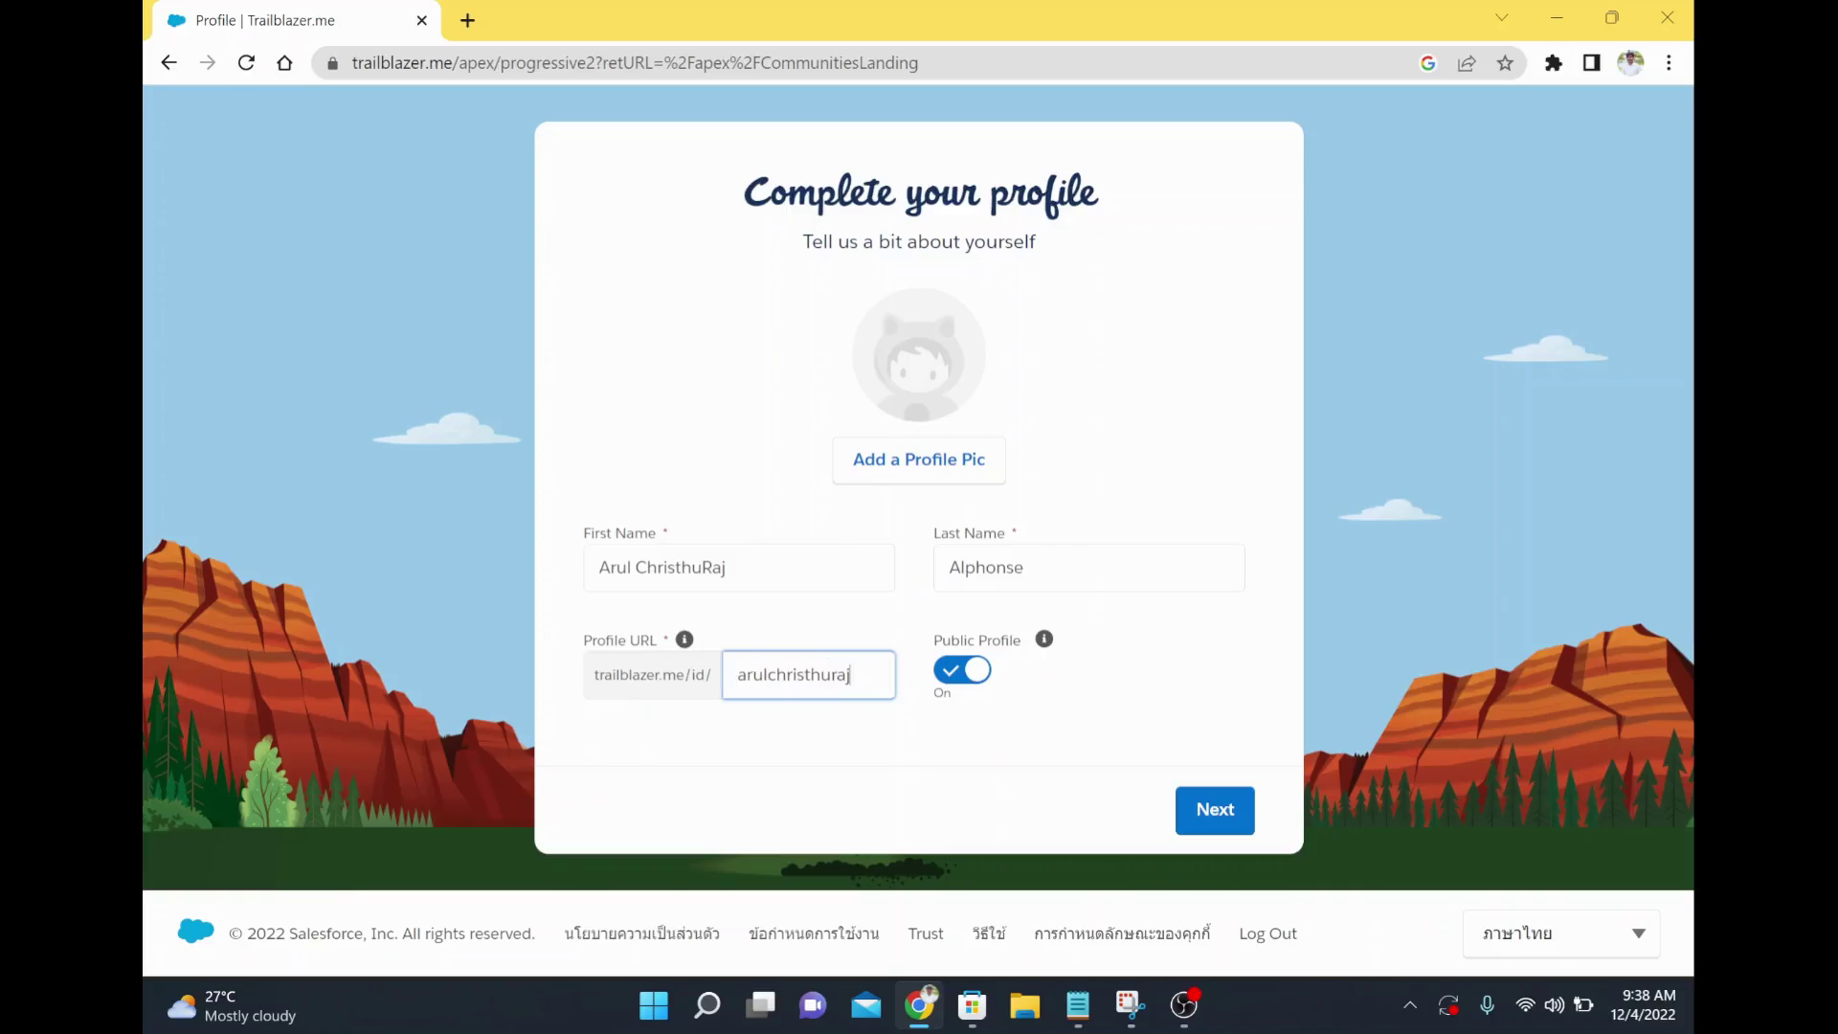
left_click(820, 747)
left_click(1224, 813)
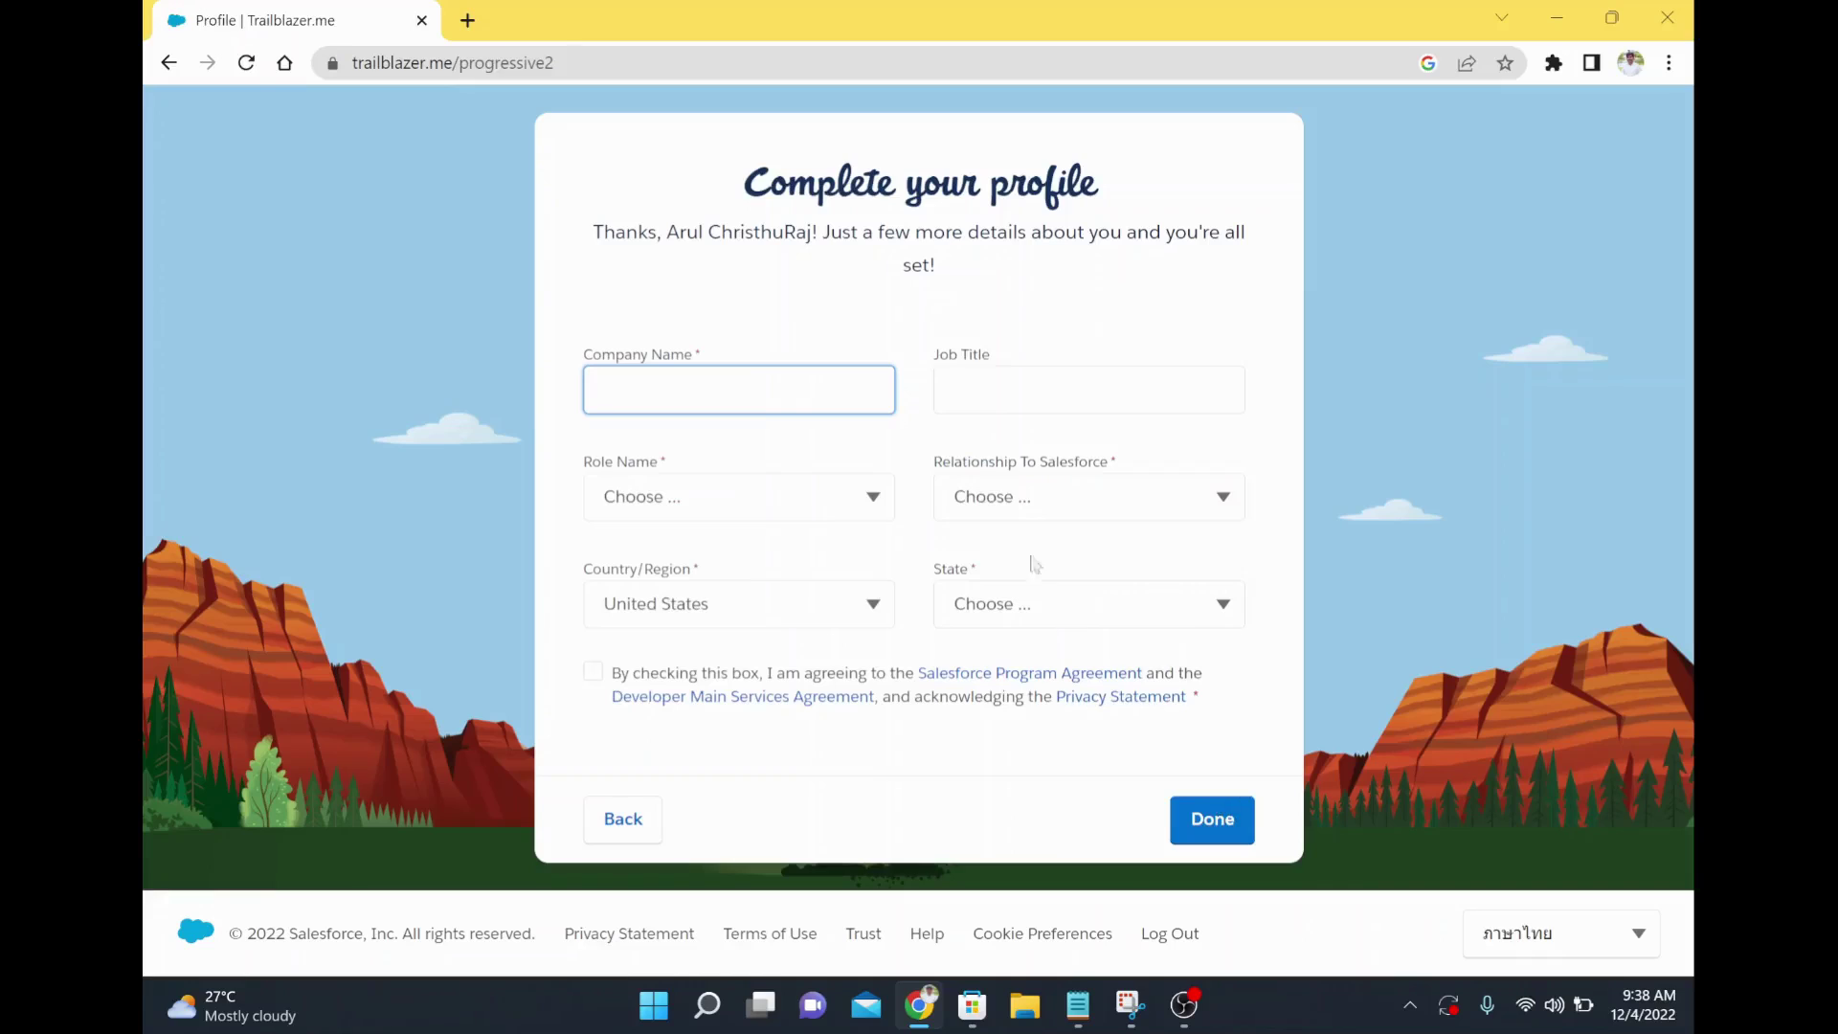
type("ogniz")
type("ant")
- Submit the profile as Integration Architect, Architect role, Partner, Singapore, with the terms accepted
key("Tab")
type("In")
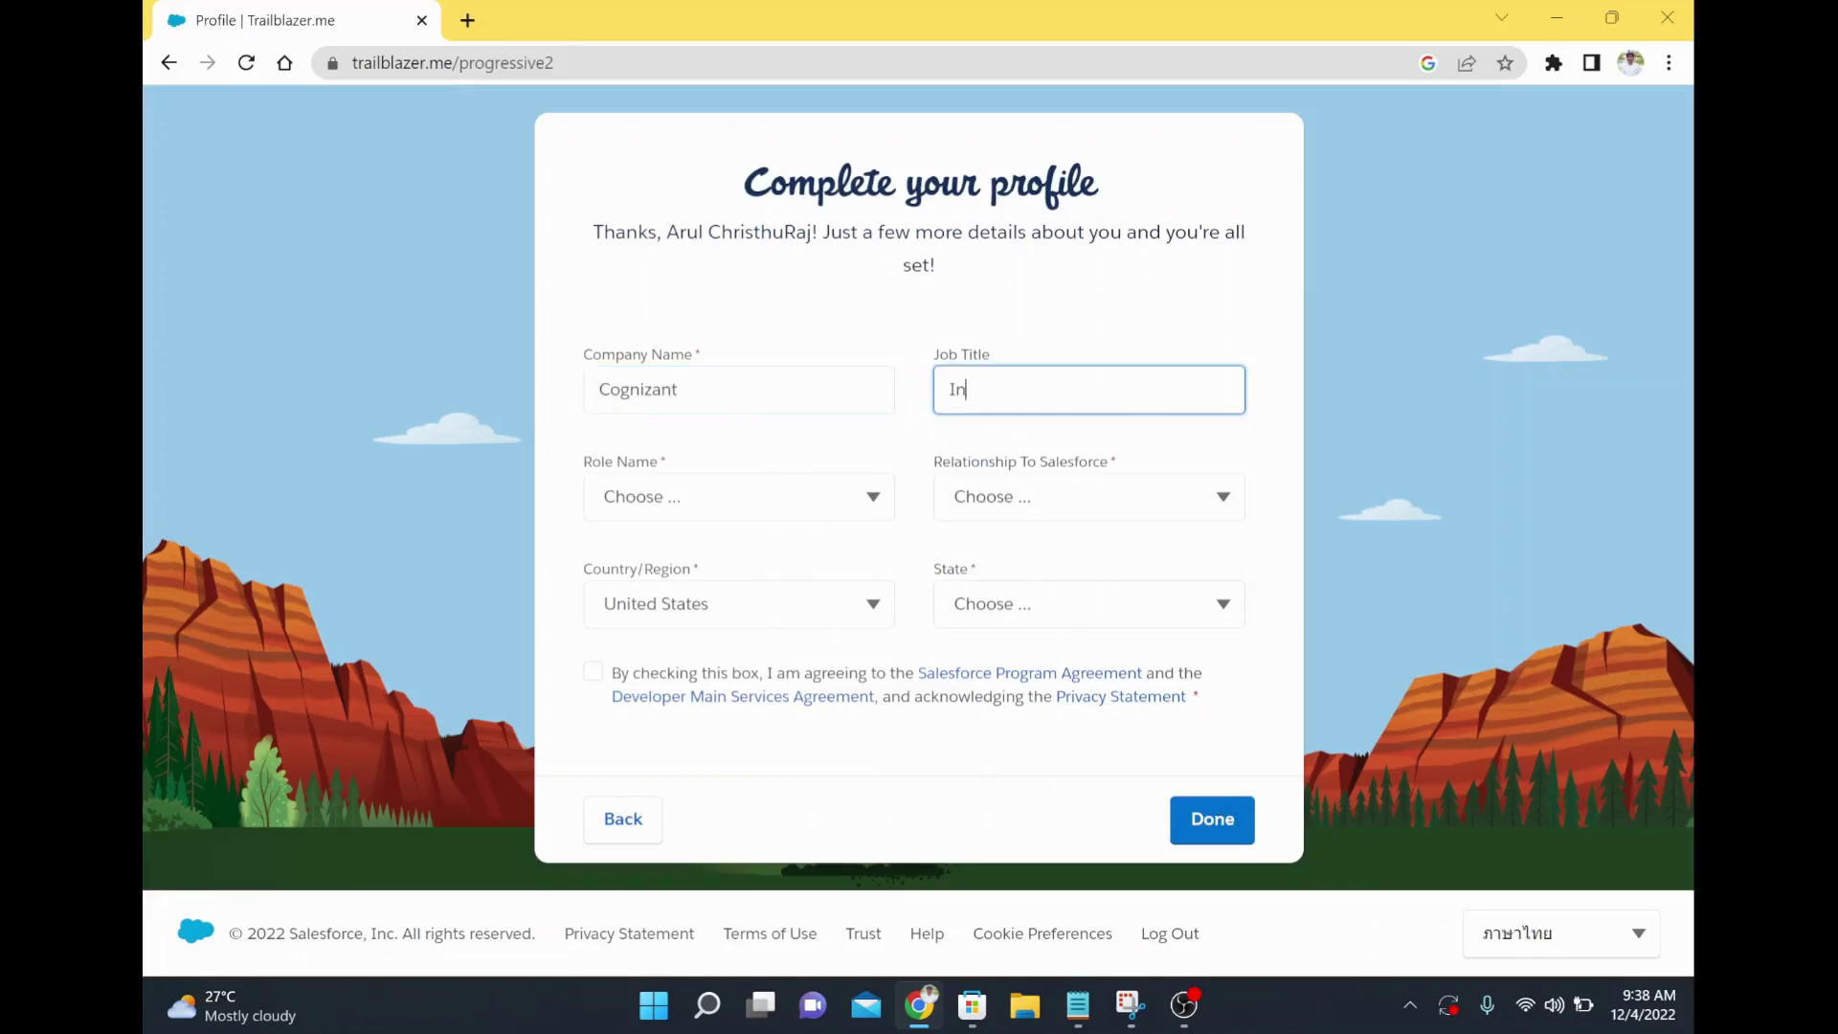
type("tegration Arc")
type("hitect")
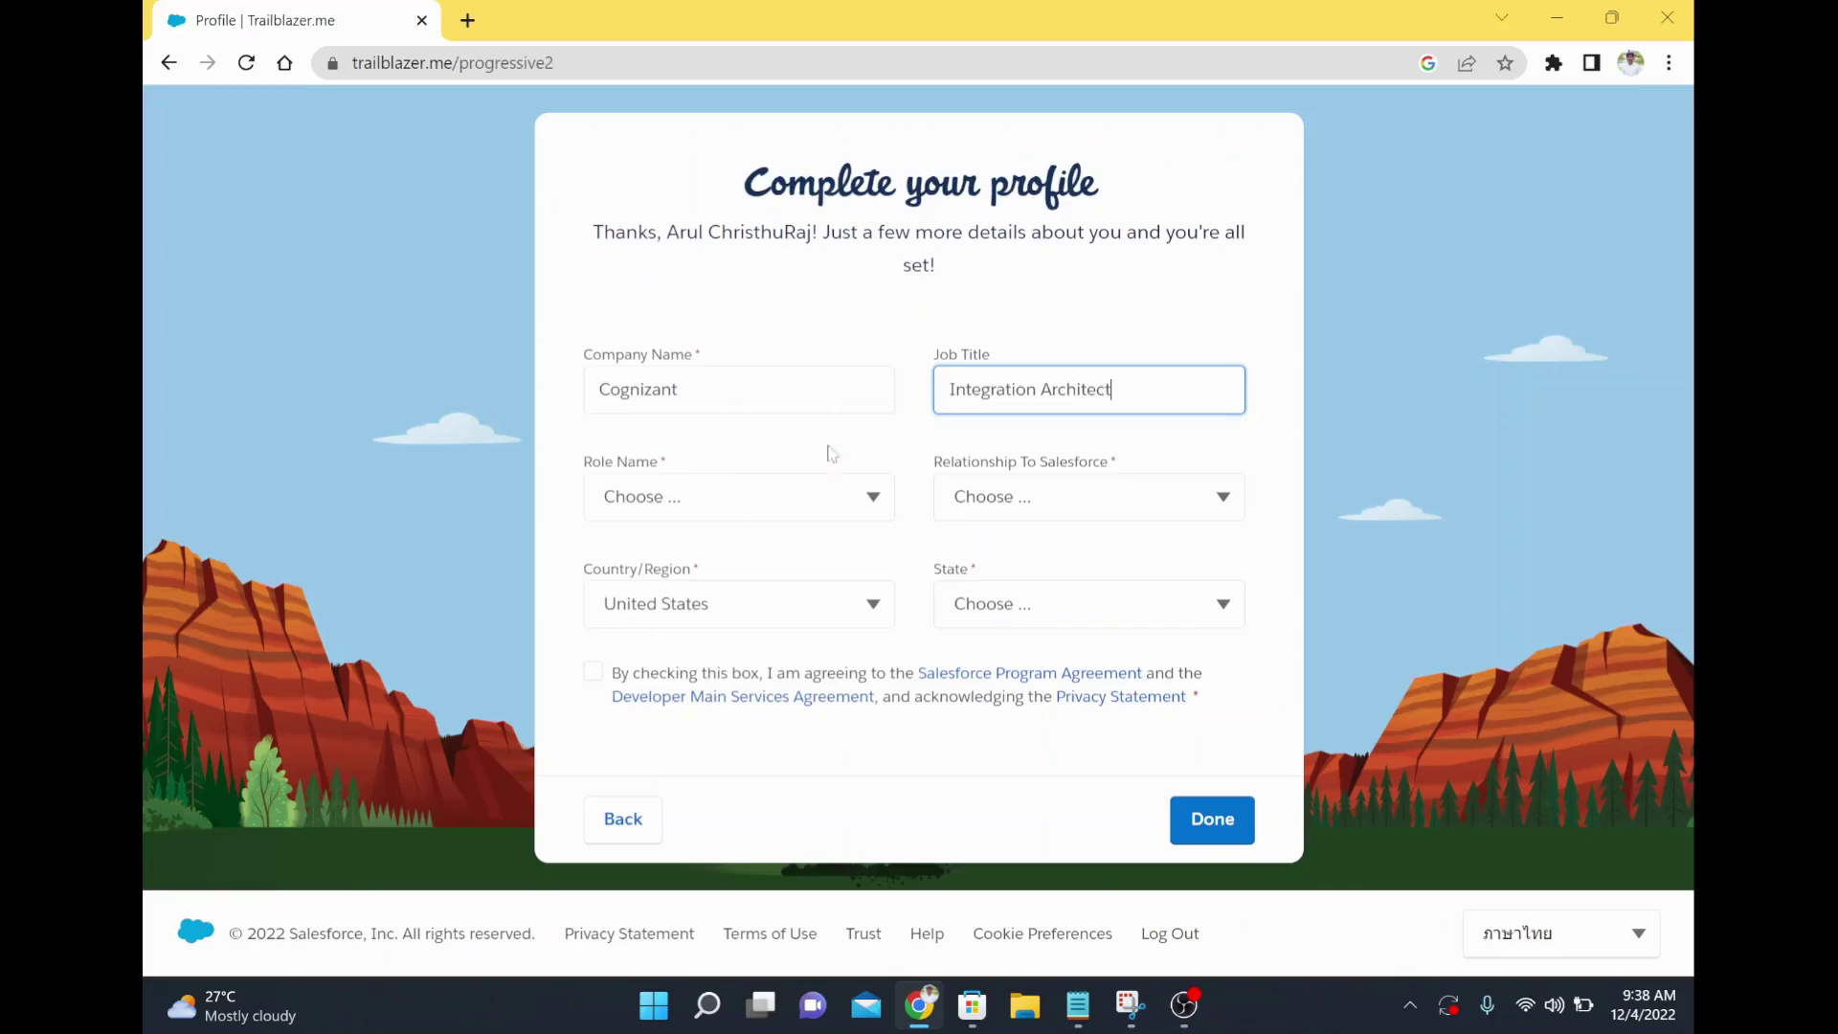
left_click(806, 502)
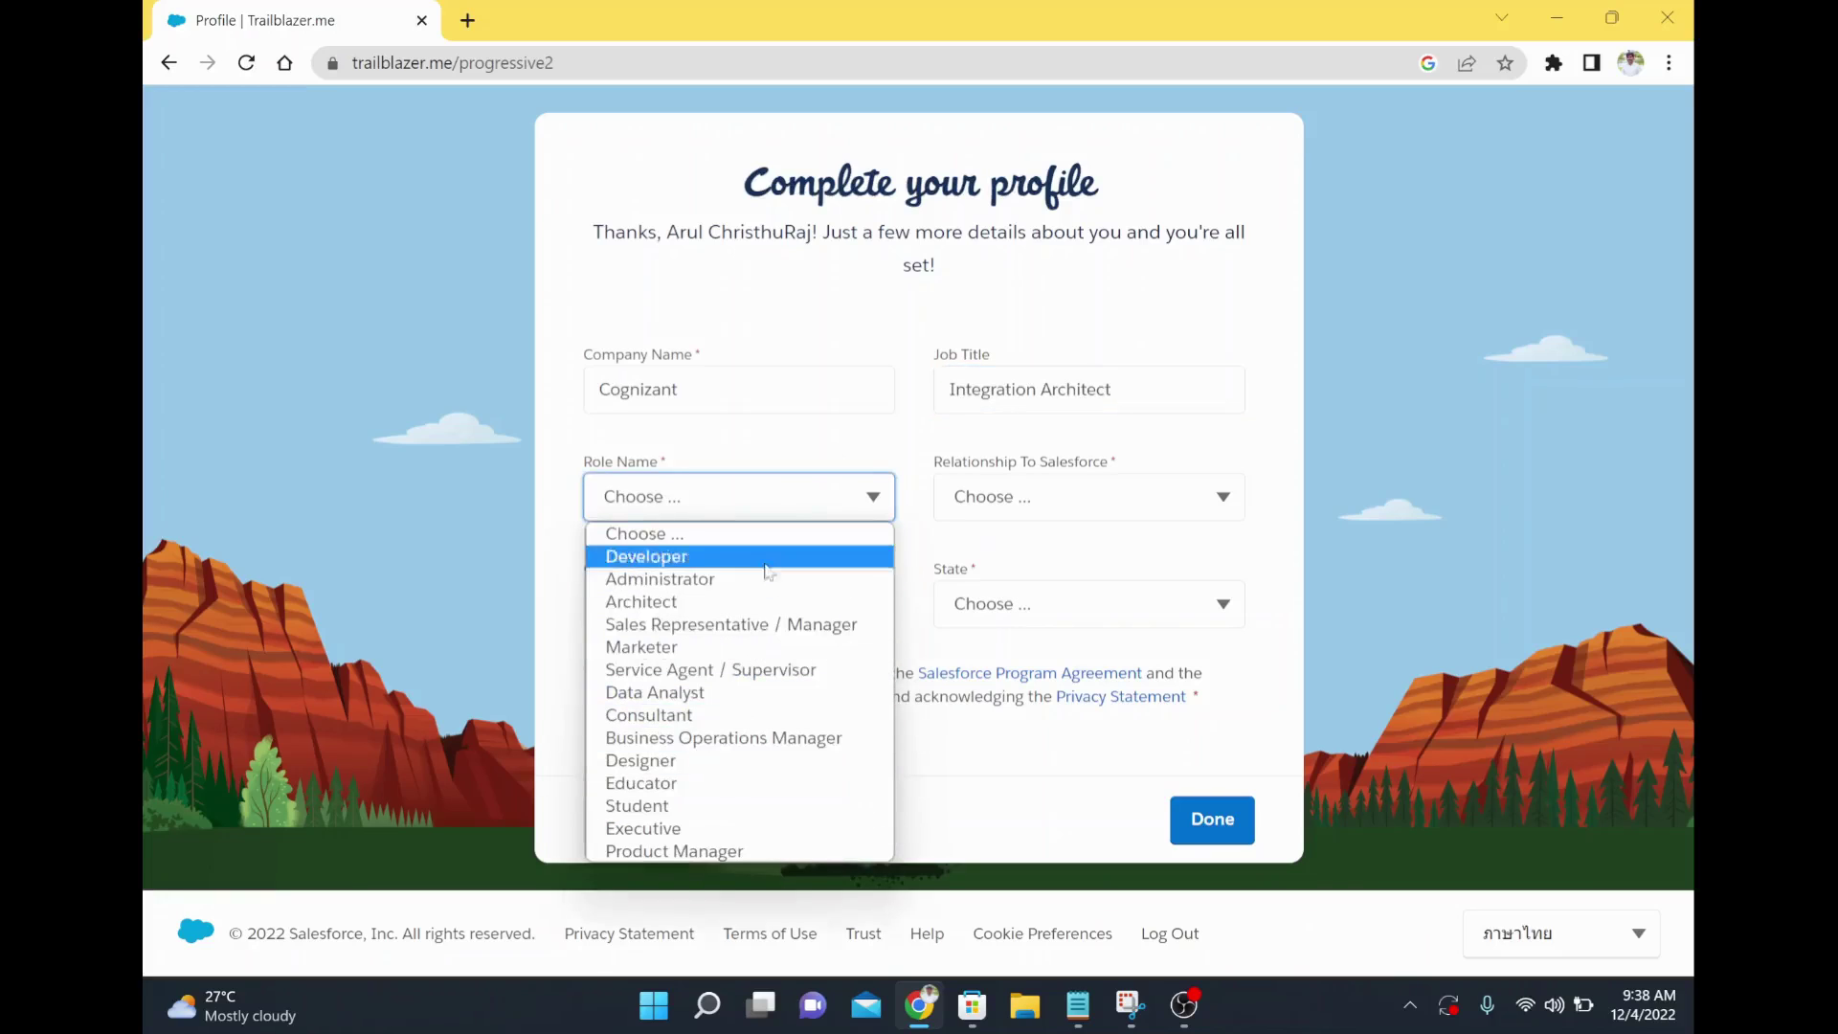
left_click(752, 603)
left_click(1020, 503)
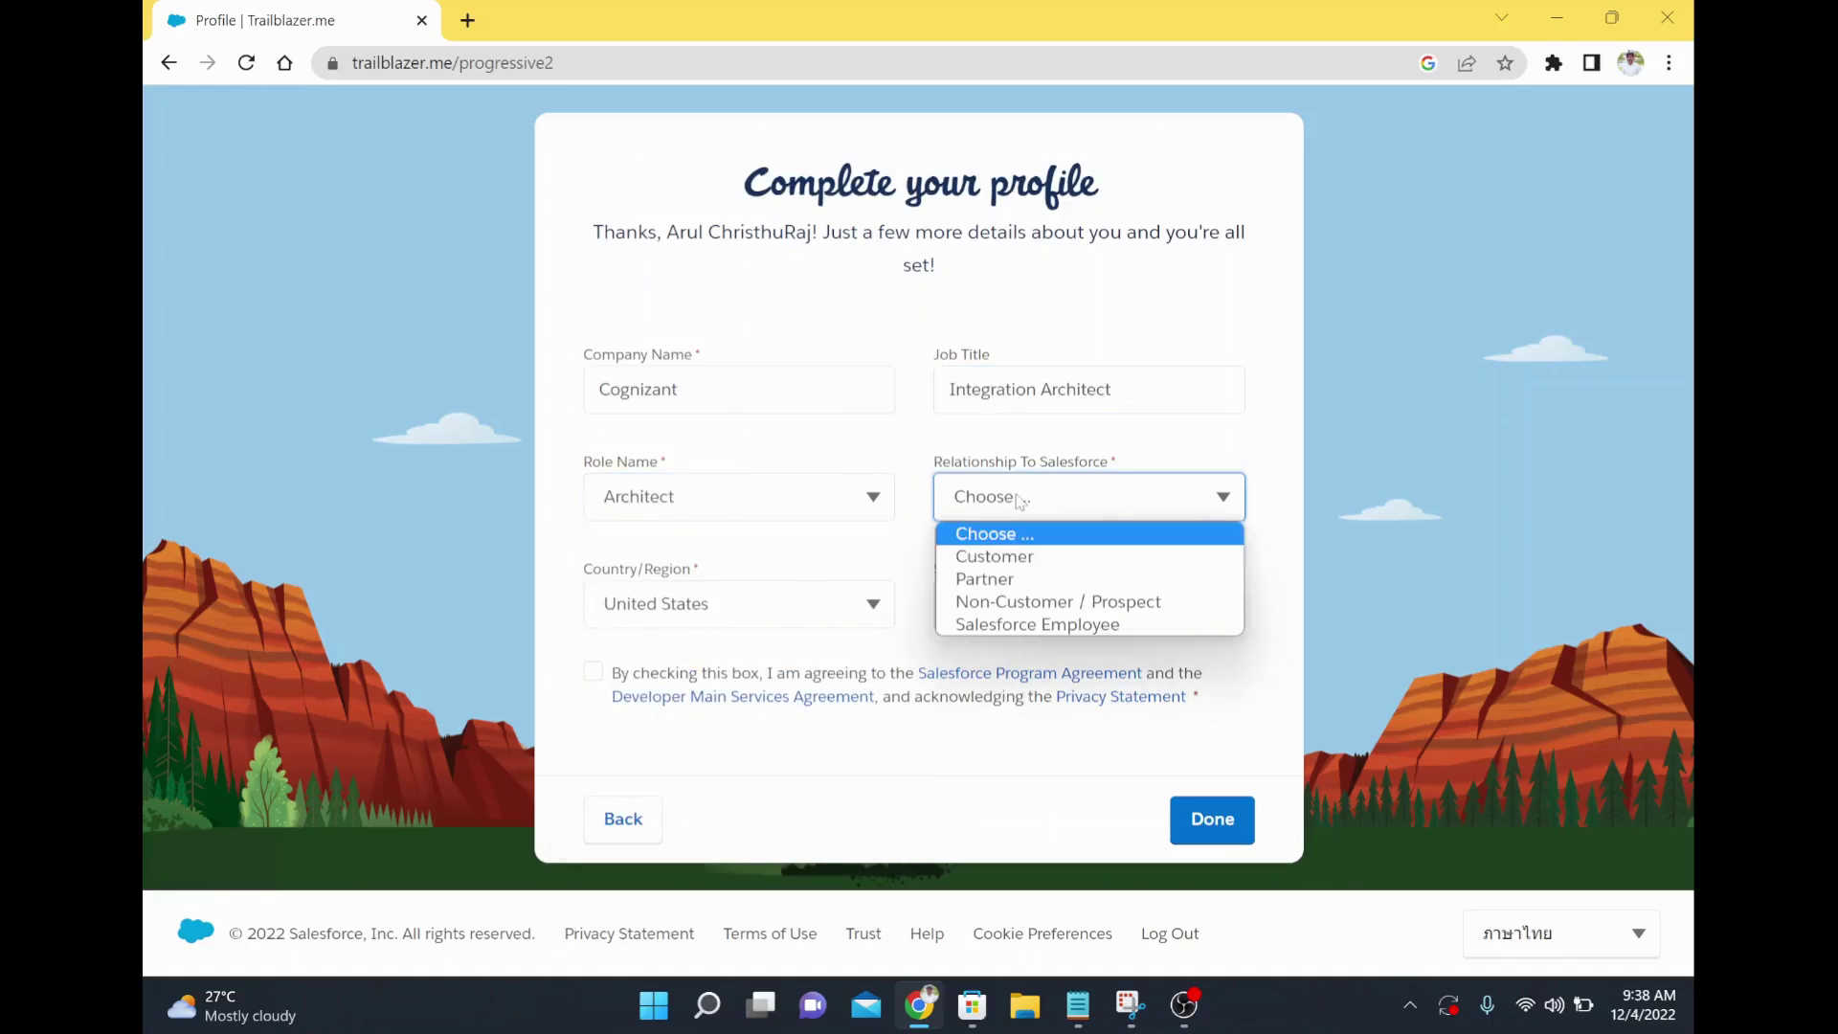
left_click(1013, 580)
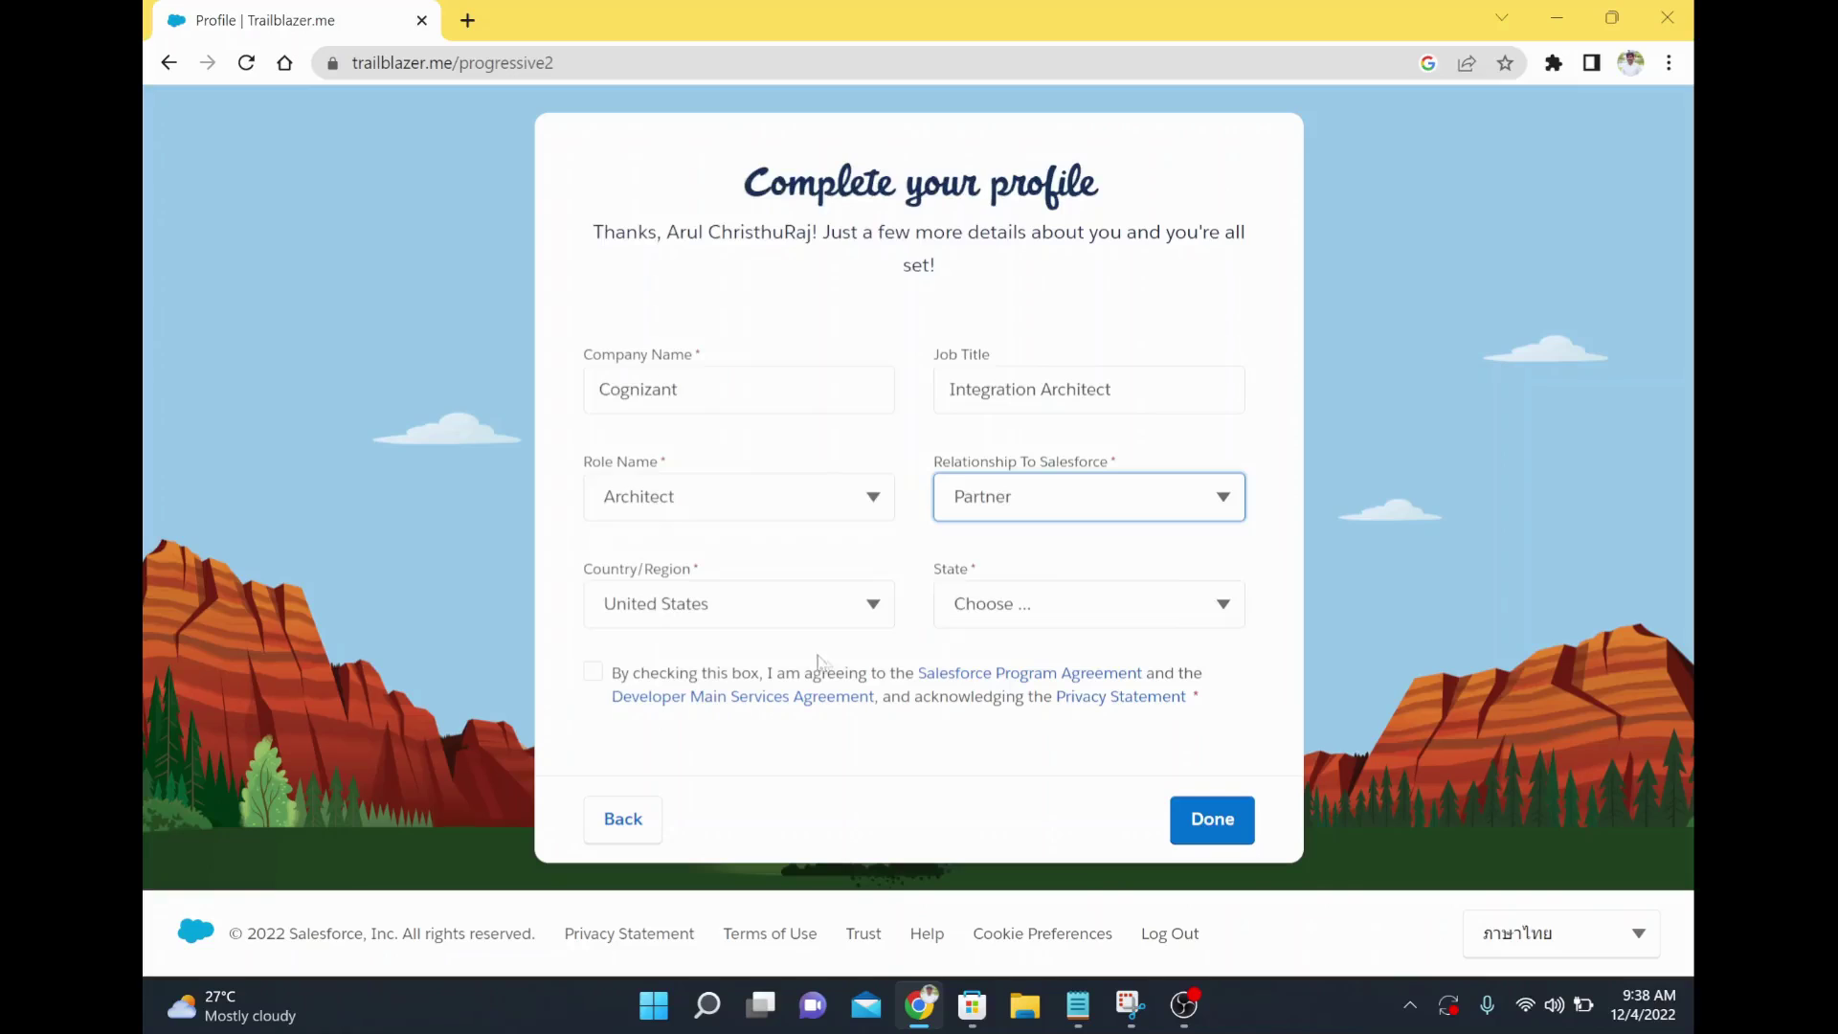
left_click(813, 611)
type("sing")
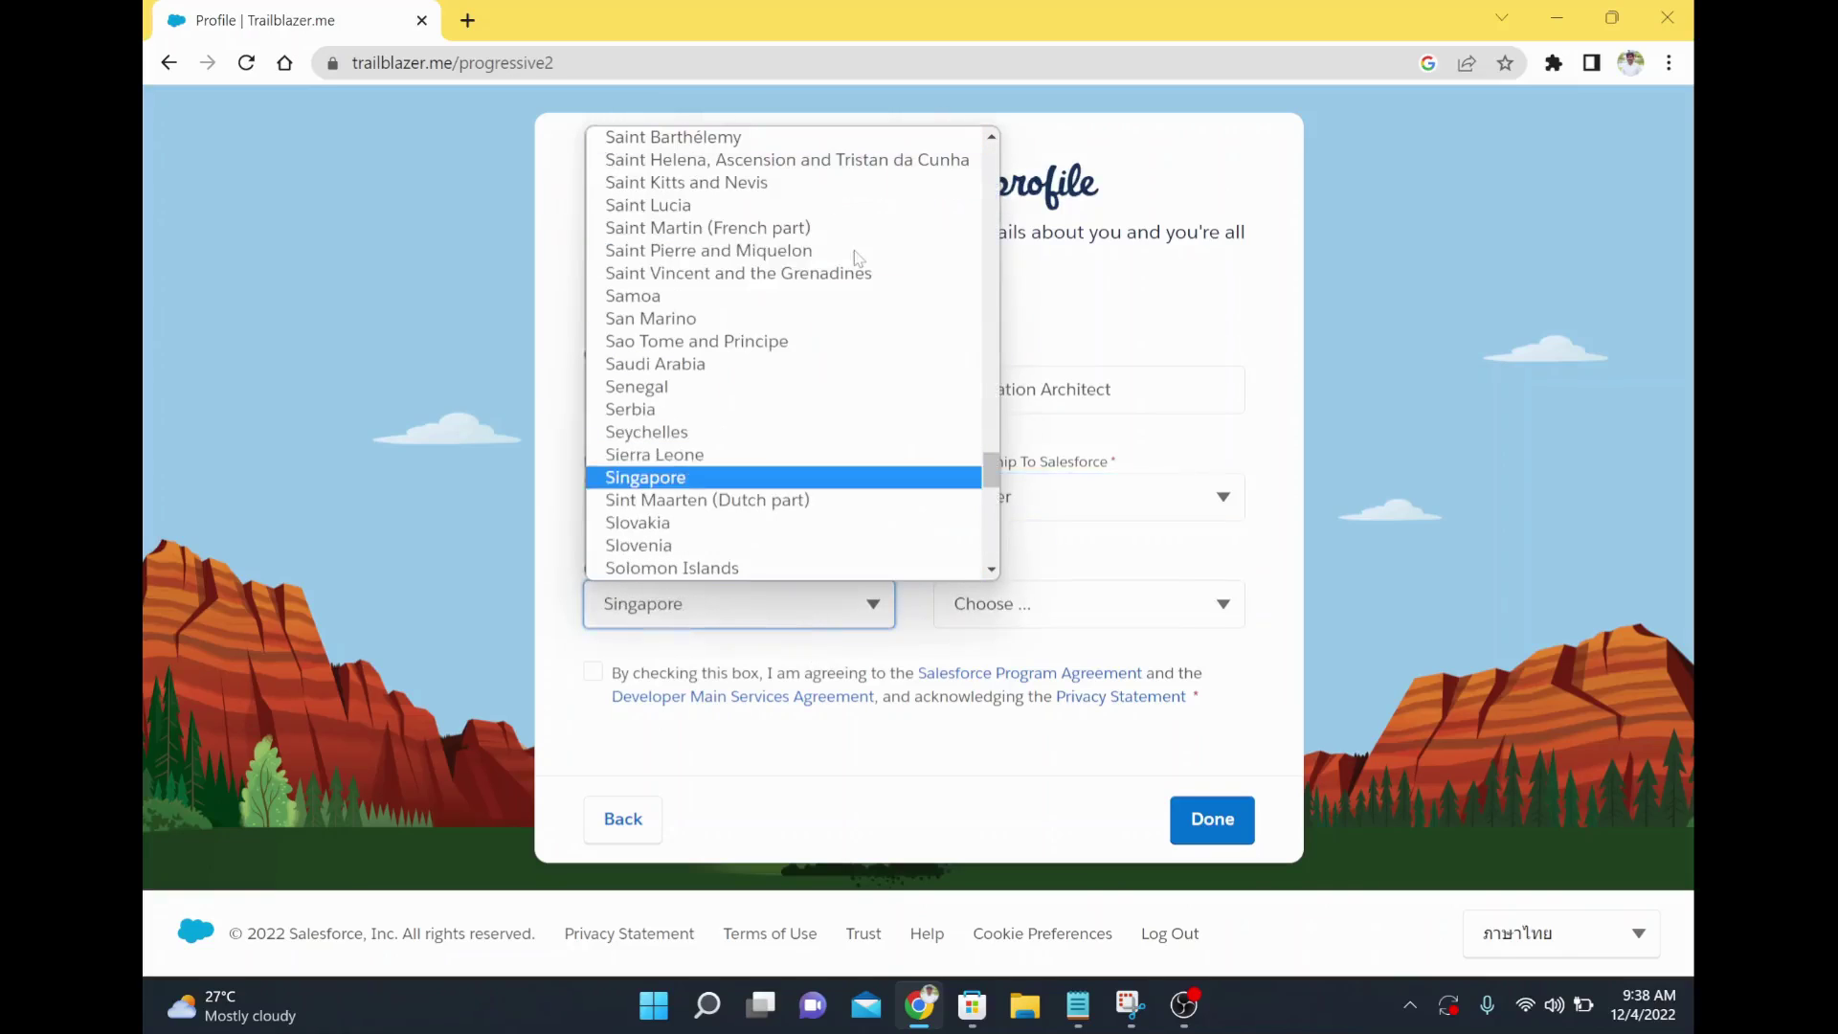
left_click(767, 477)
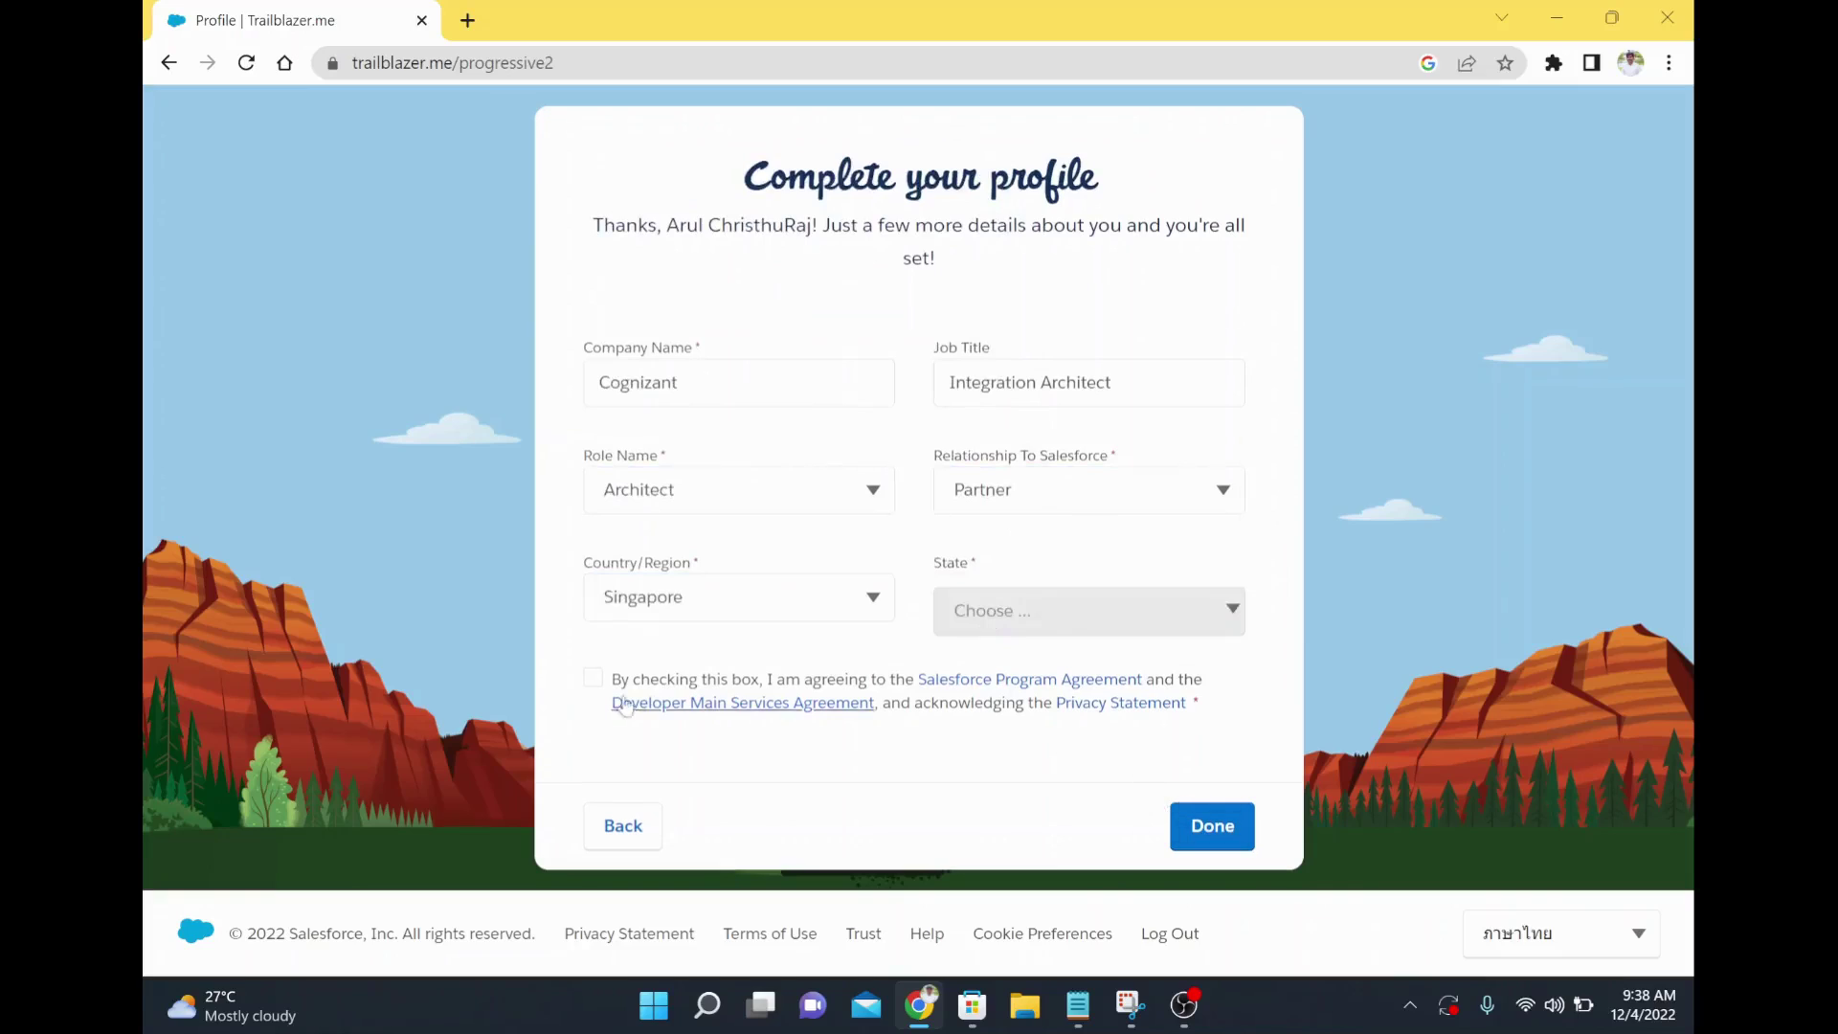
left_click(594, 678)
left_click(1221, 829)
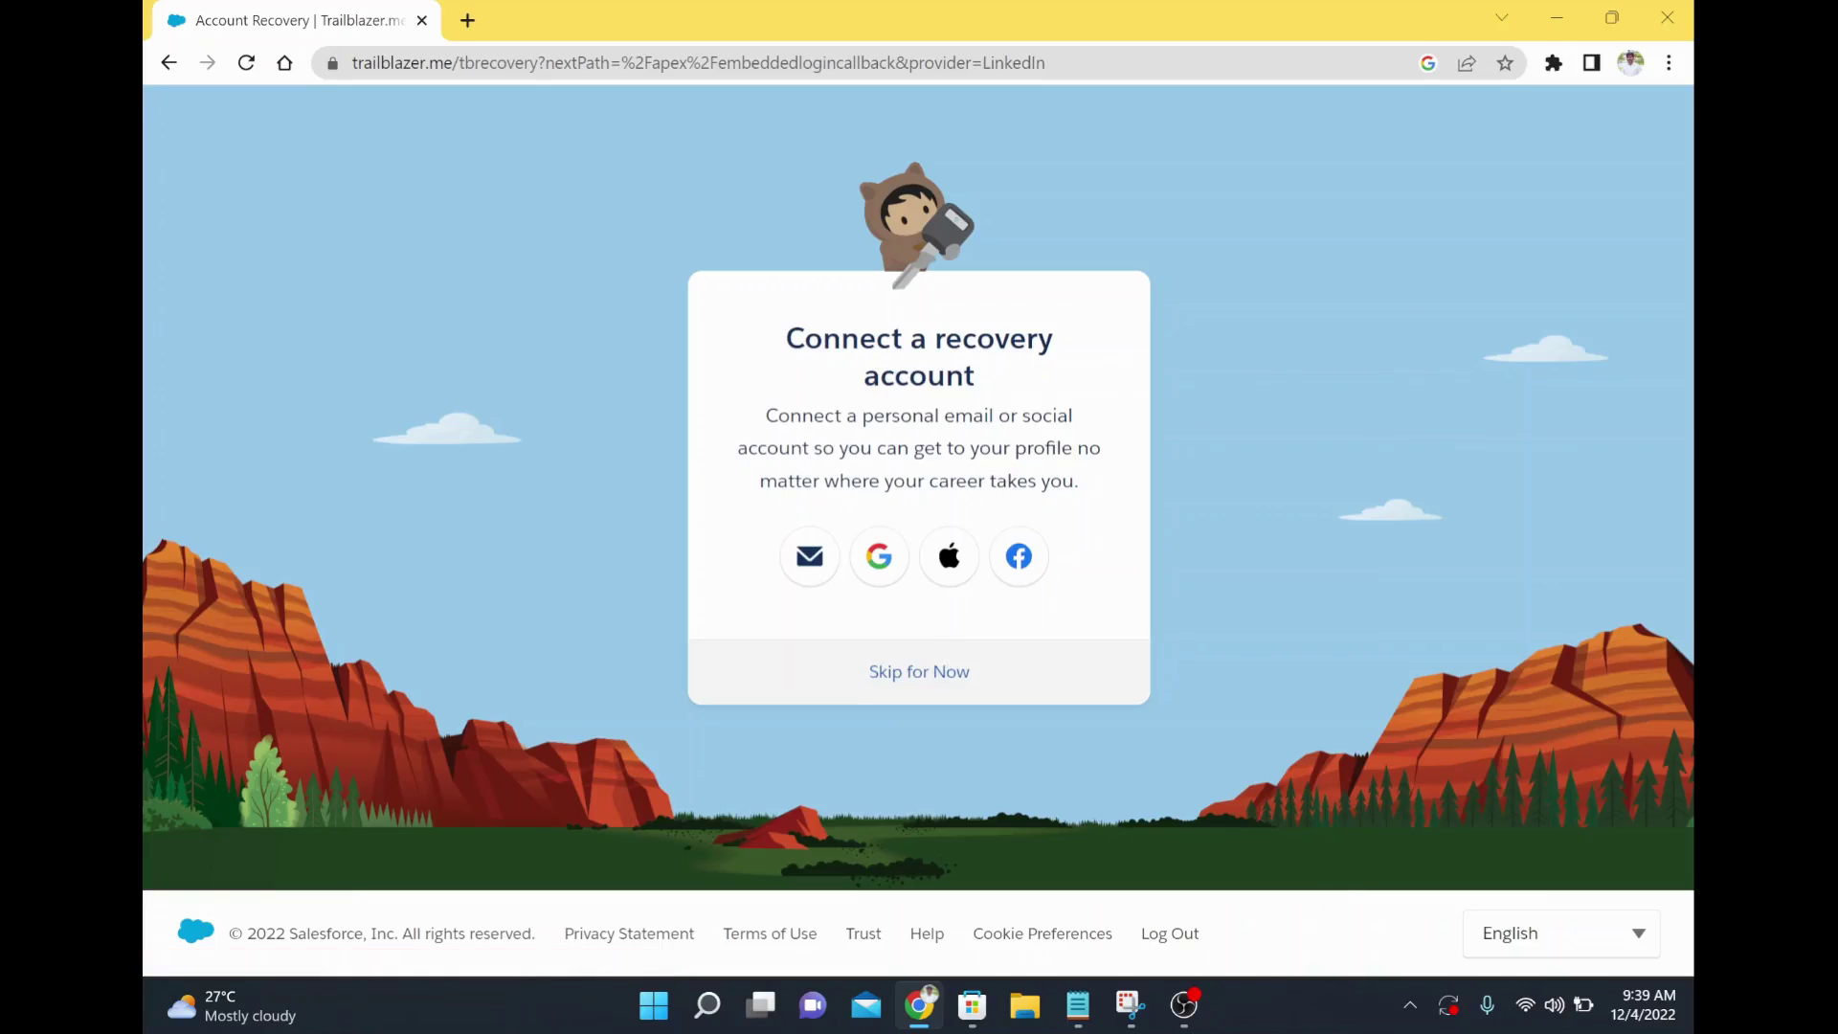
- Skip the Connect a recovery account prompt to reach the new profile
left_click(896, 675)
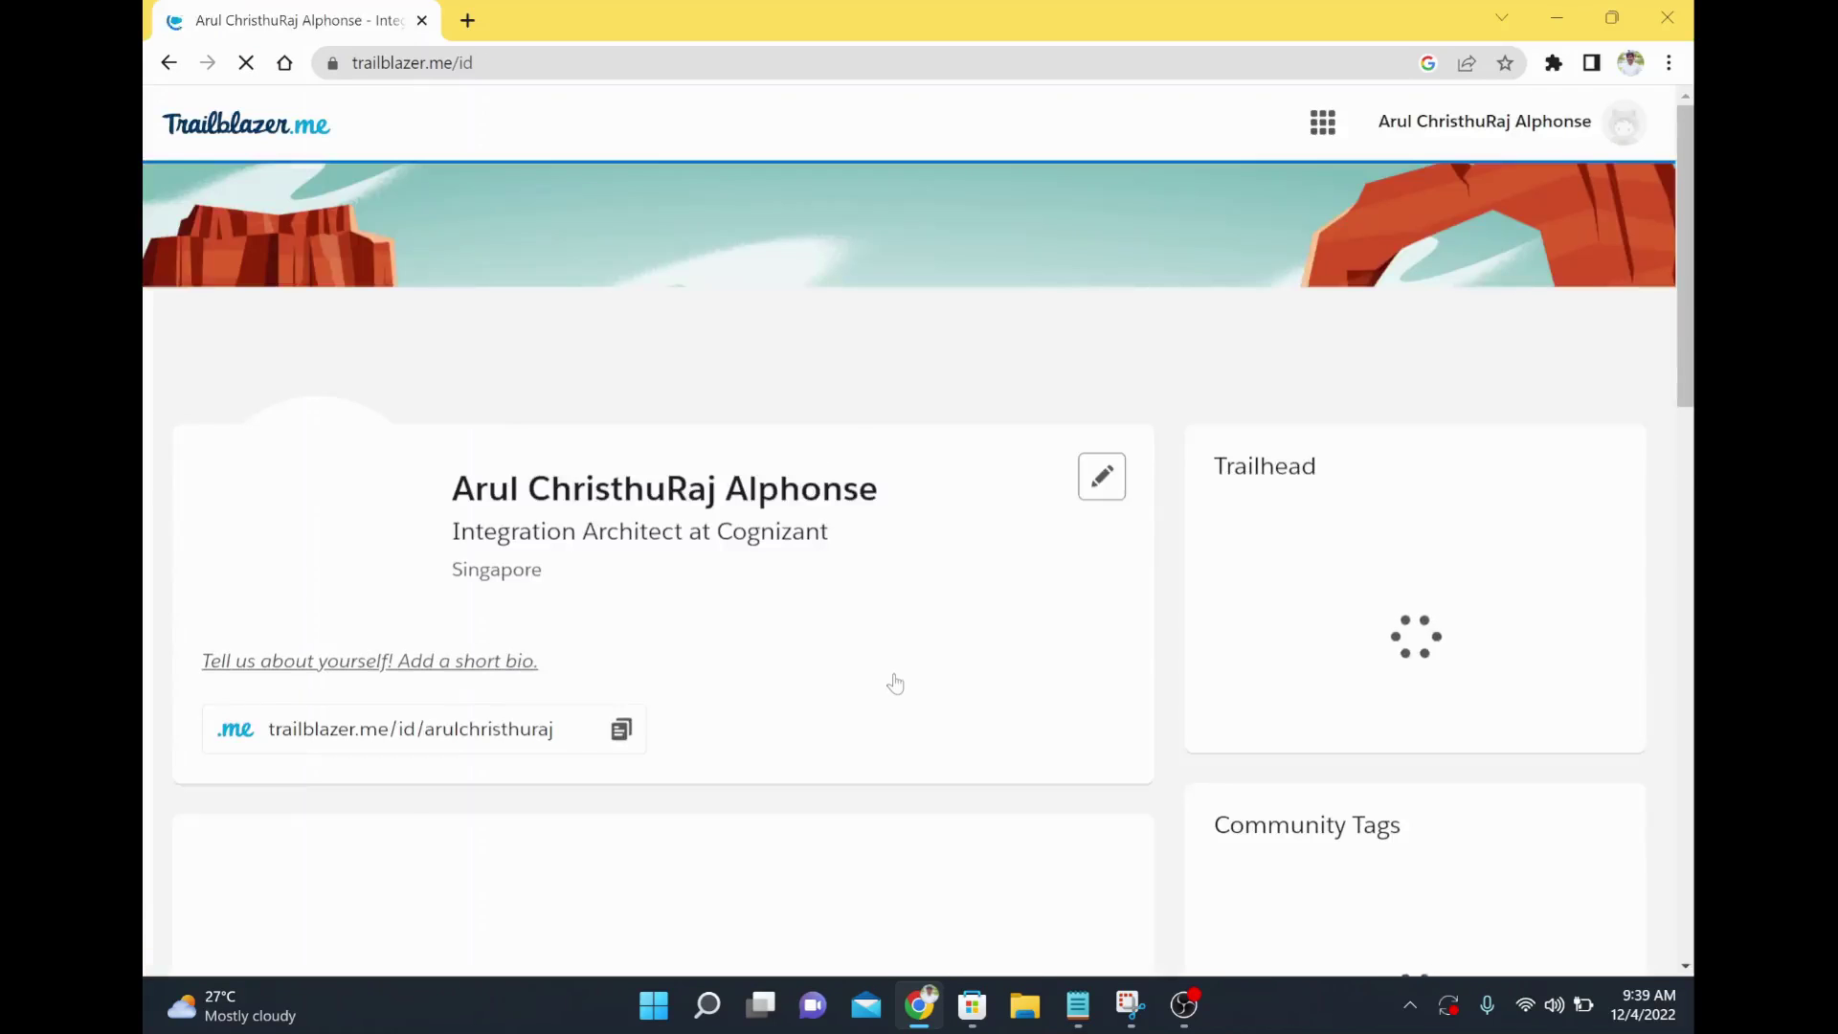
scroll(848, 460, "down", 1)
scroll(872, 514, "down", 2)
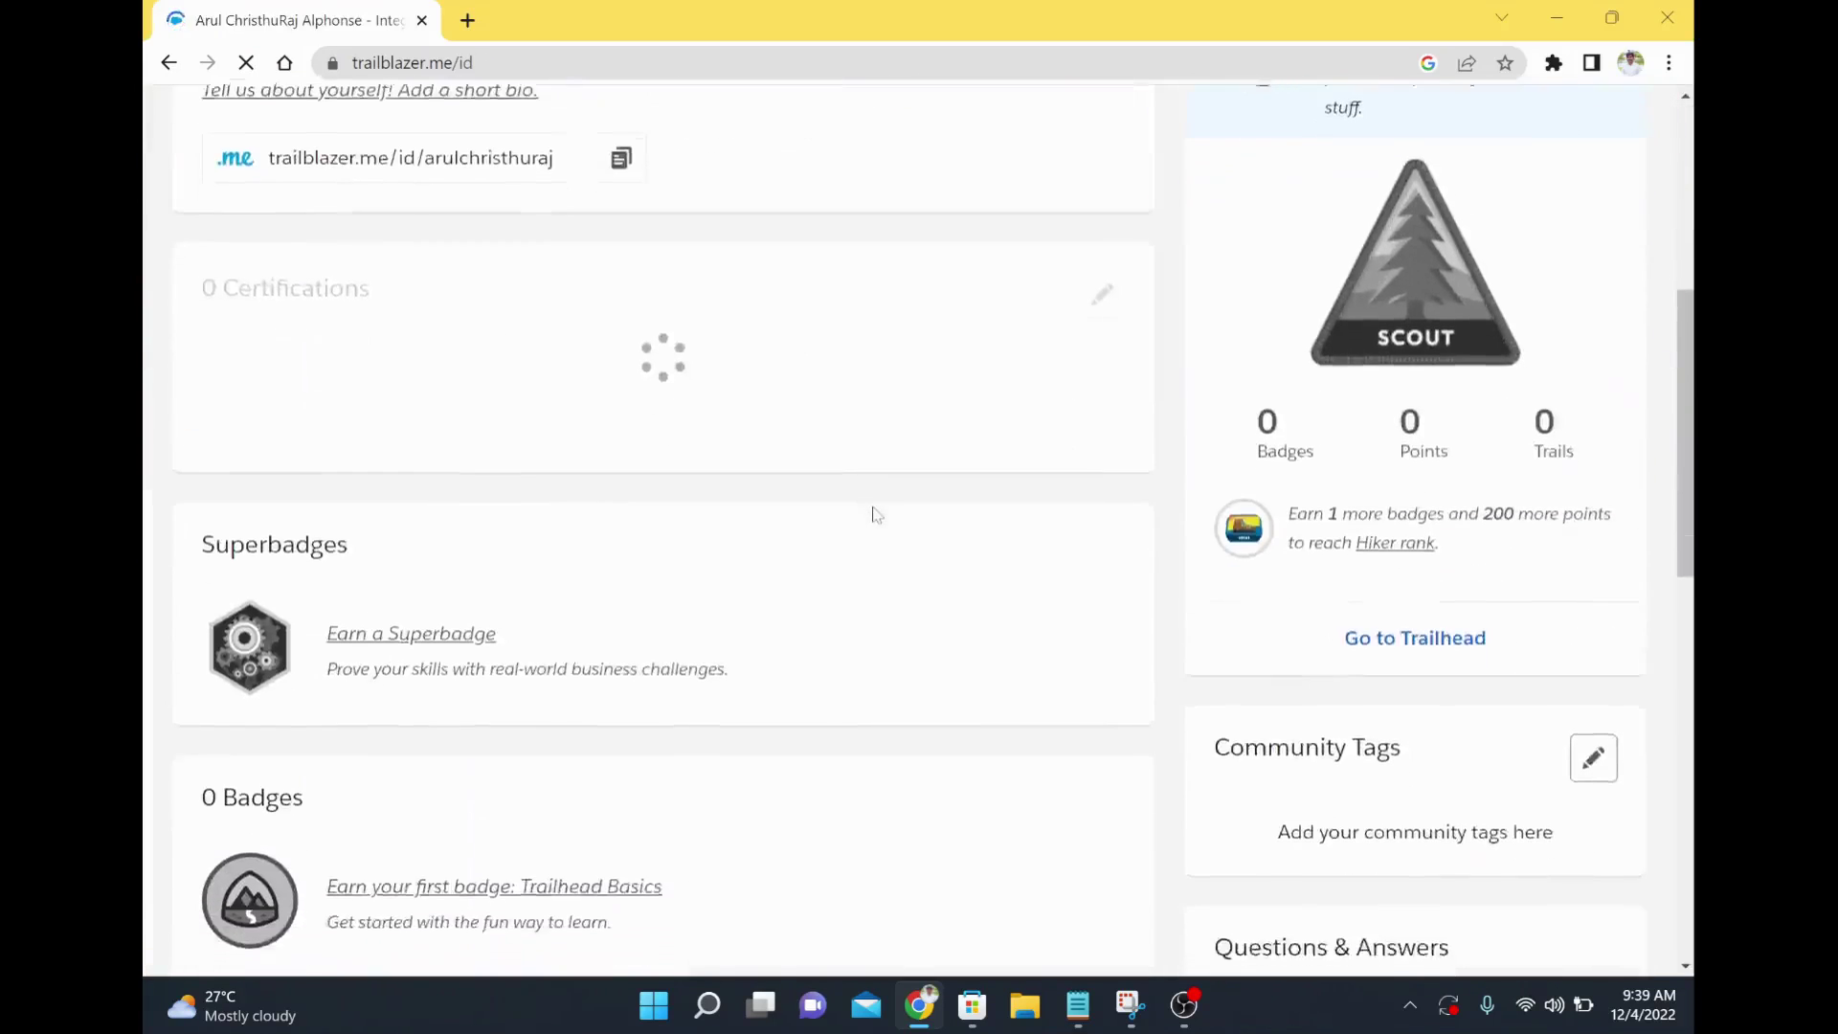
scroll(872, 513, "down", 1)
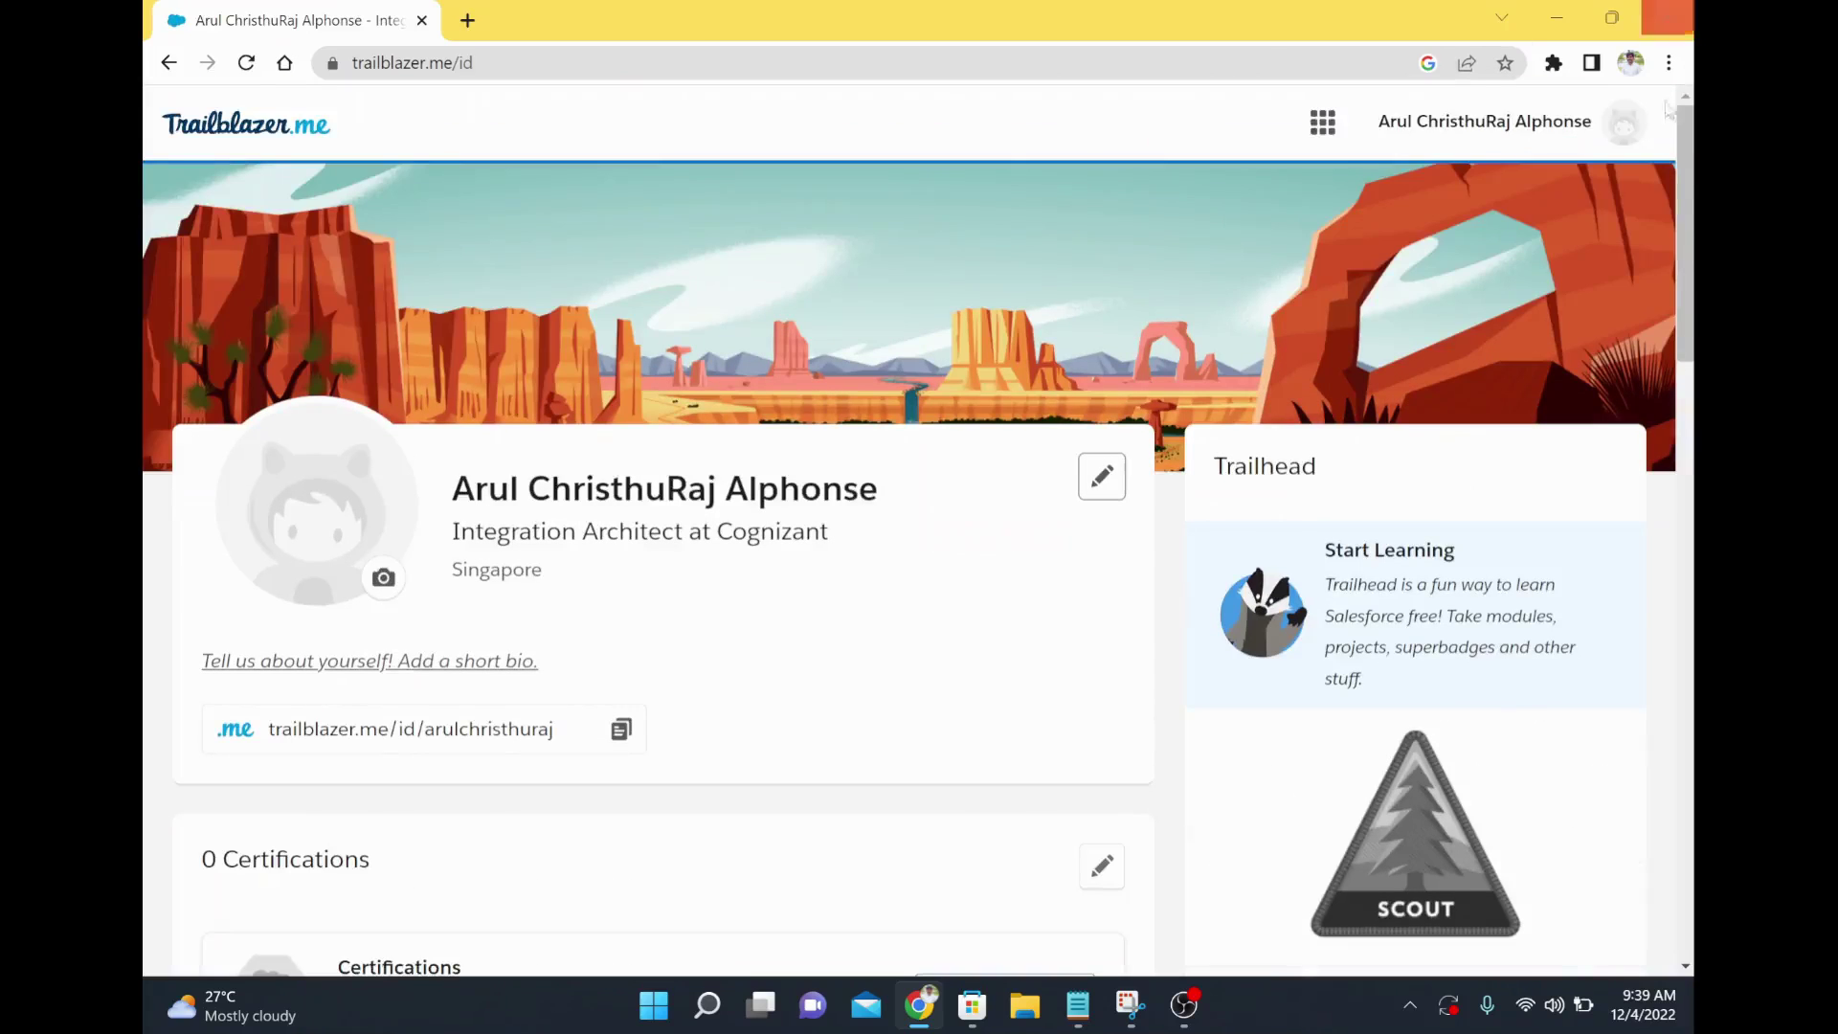
left_click(1640, 132)
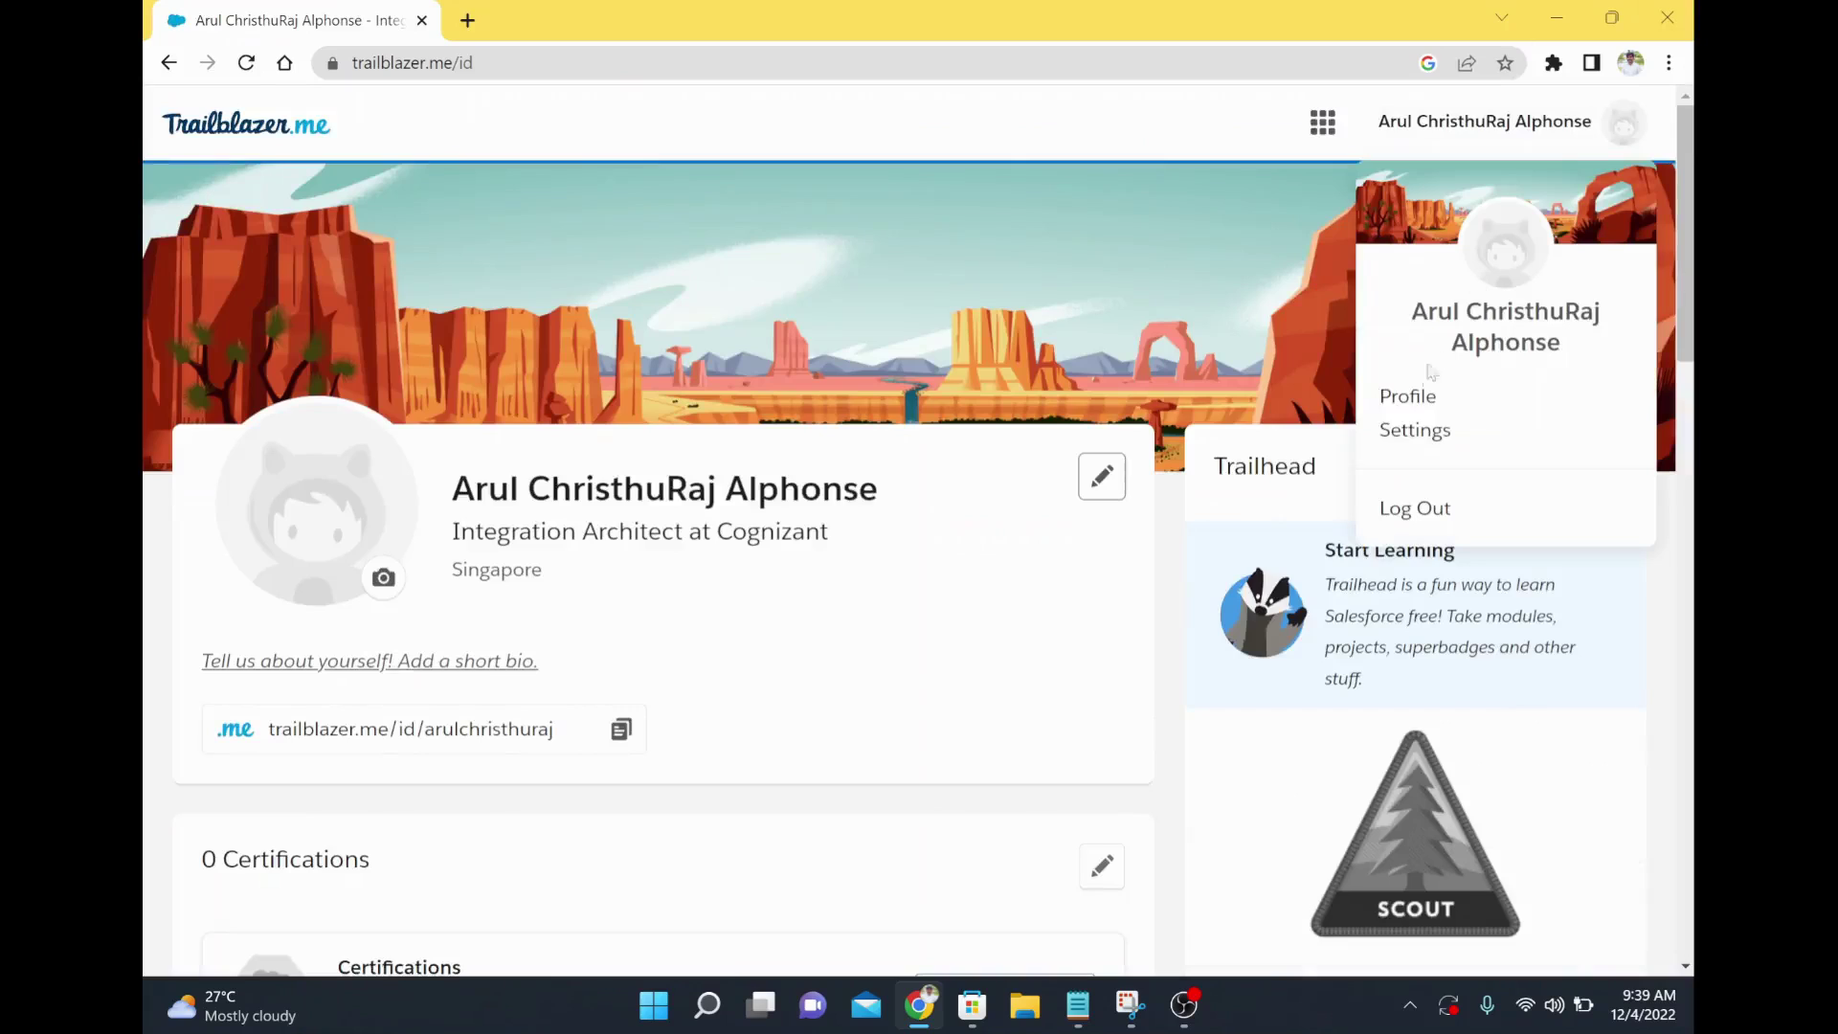
left_click(1419, 404)
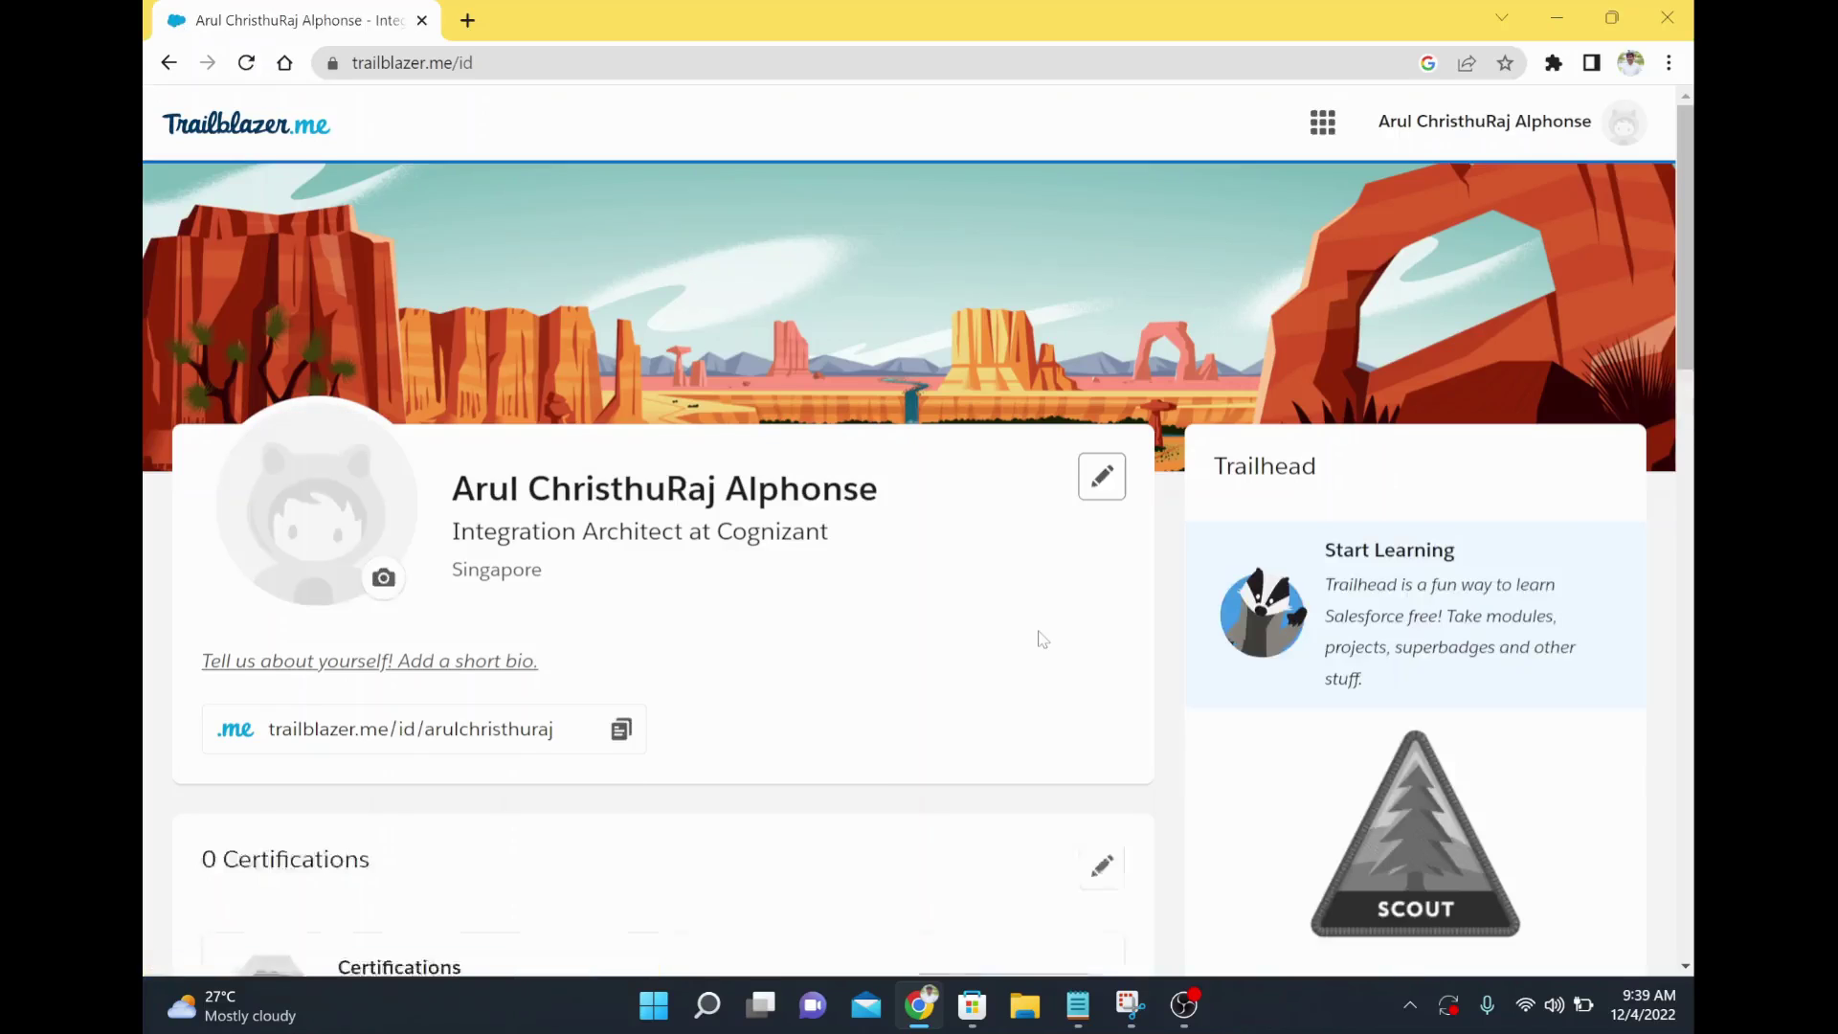
scroll(1041, 640, "down", 3)
scroll(1042, 639, "down", 1)
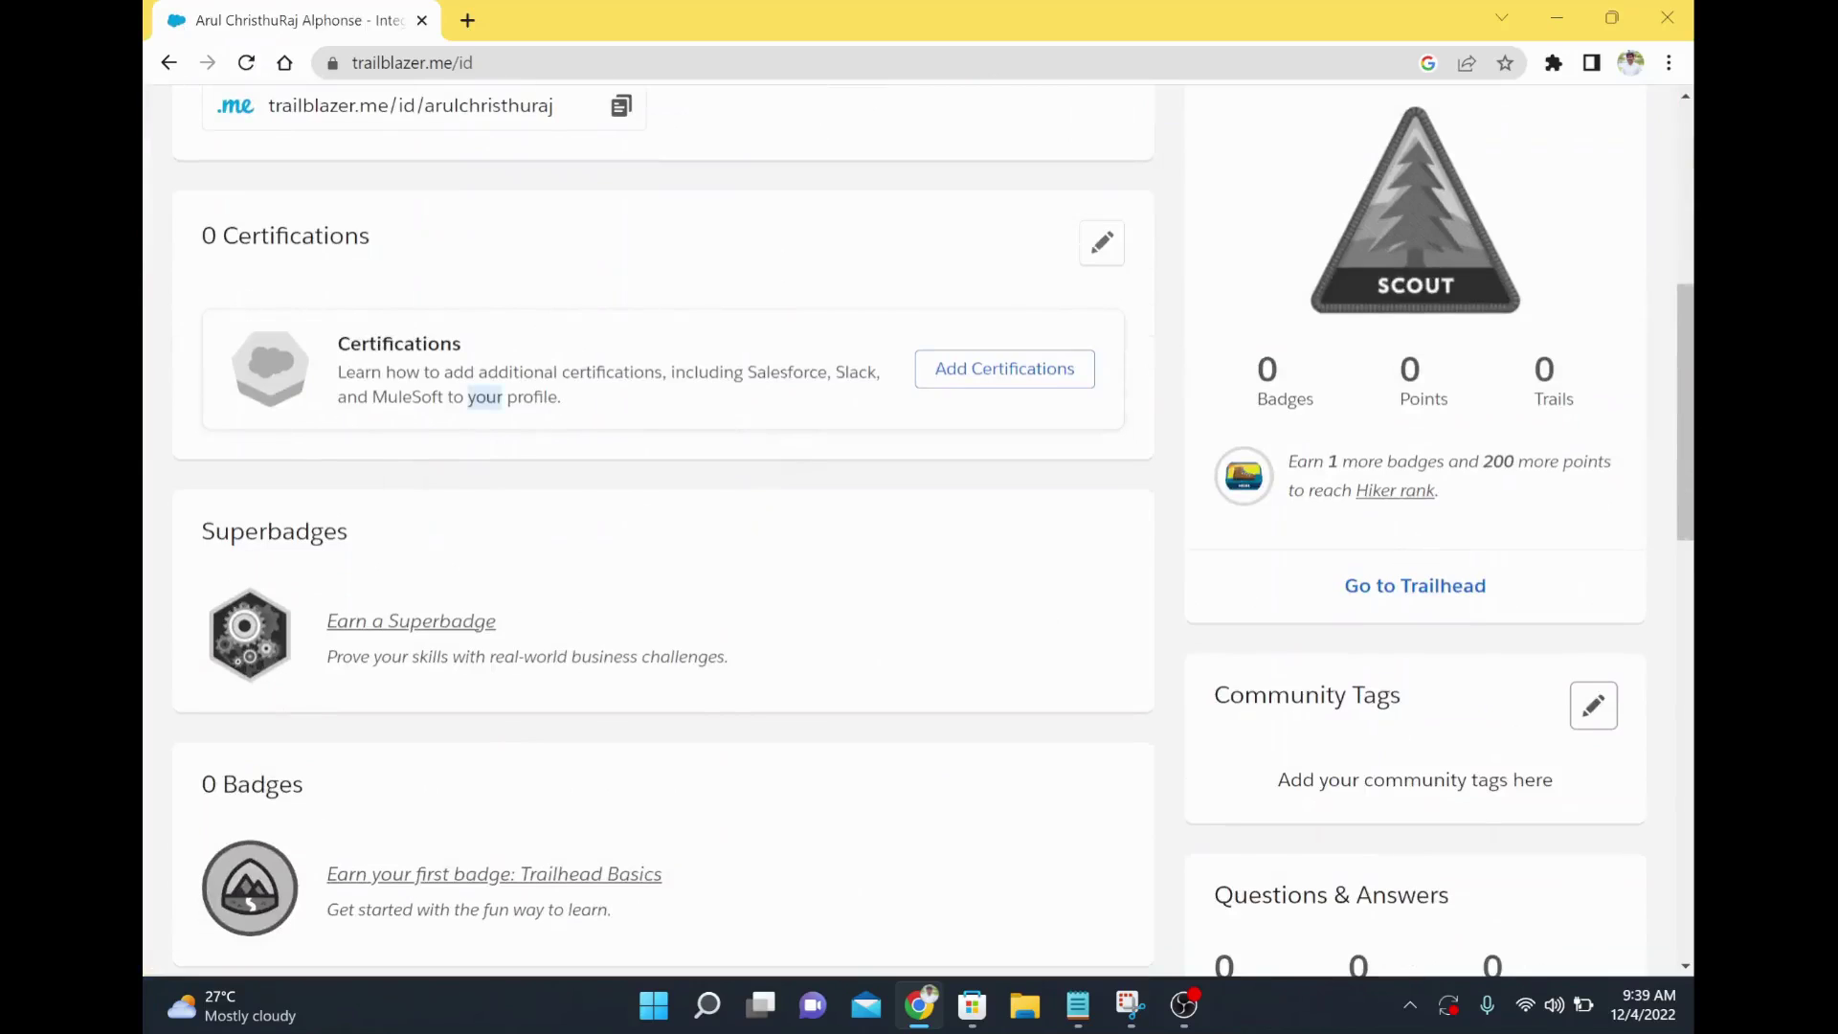
triple_click(485, 398)
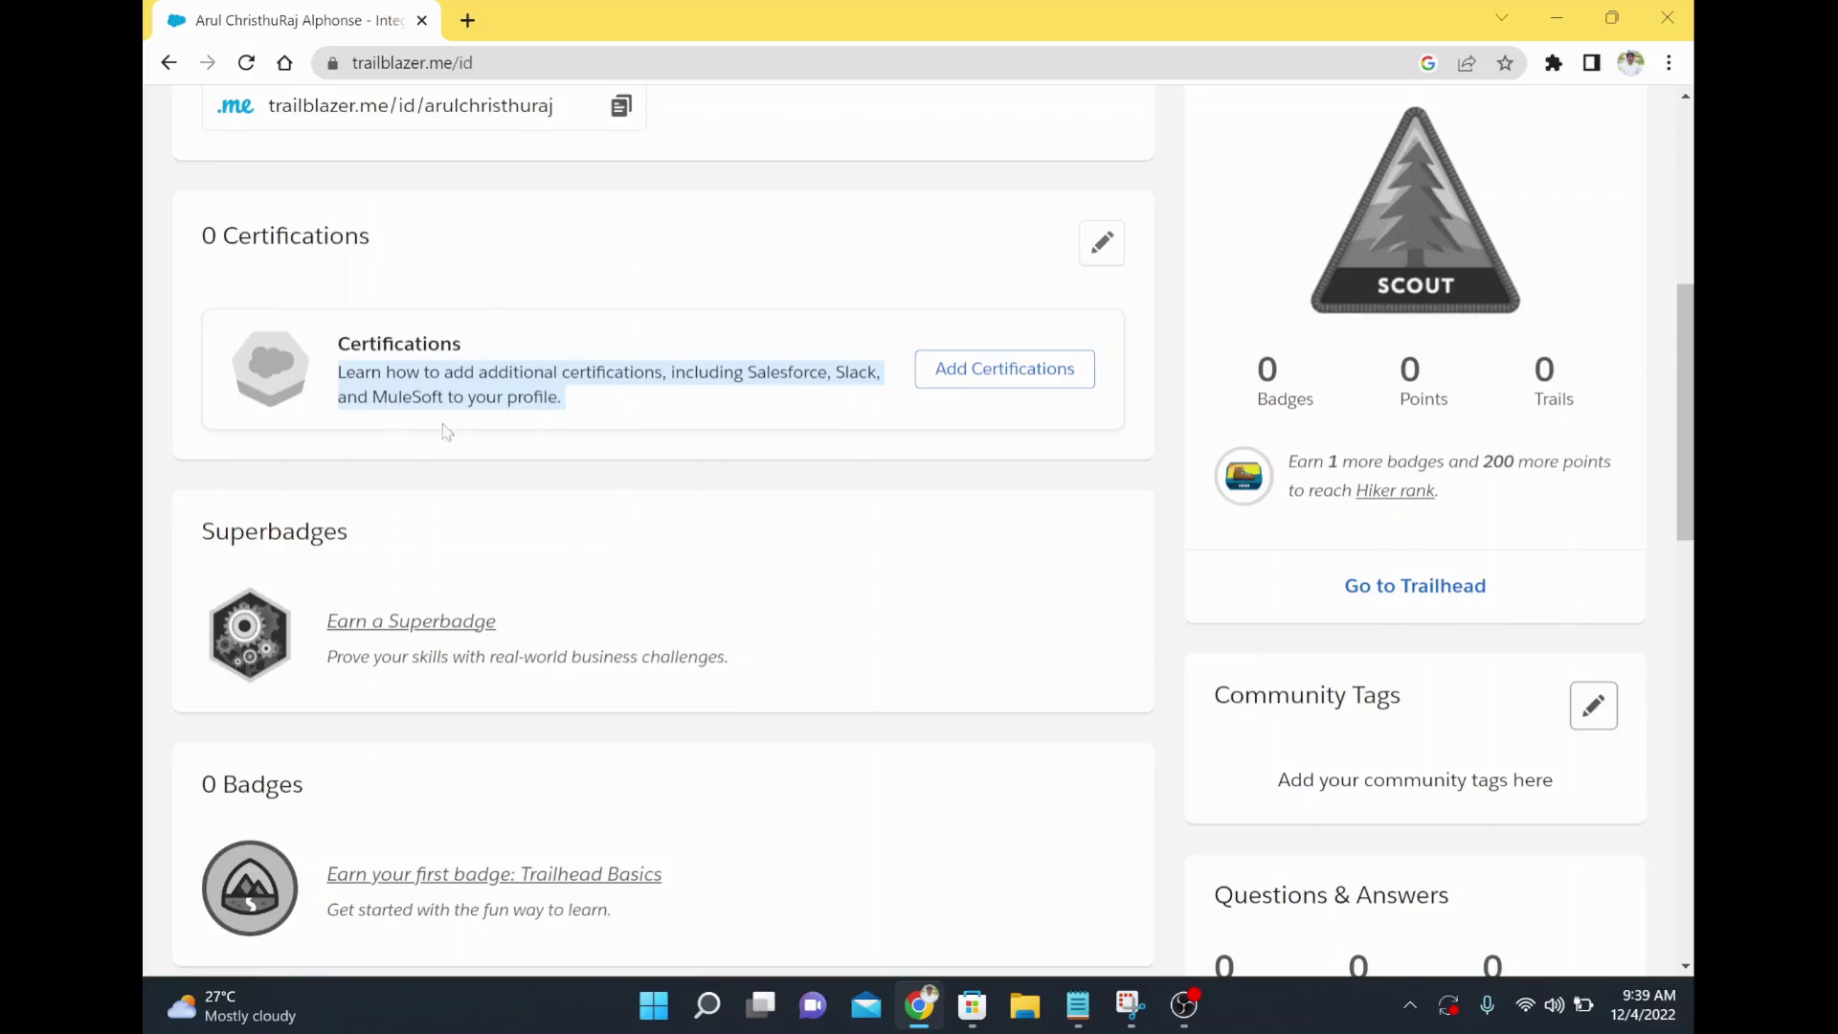
- Check the Add Certifications options and the ecosystem certifications help article
left_click(941, 371)
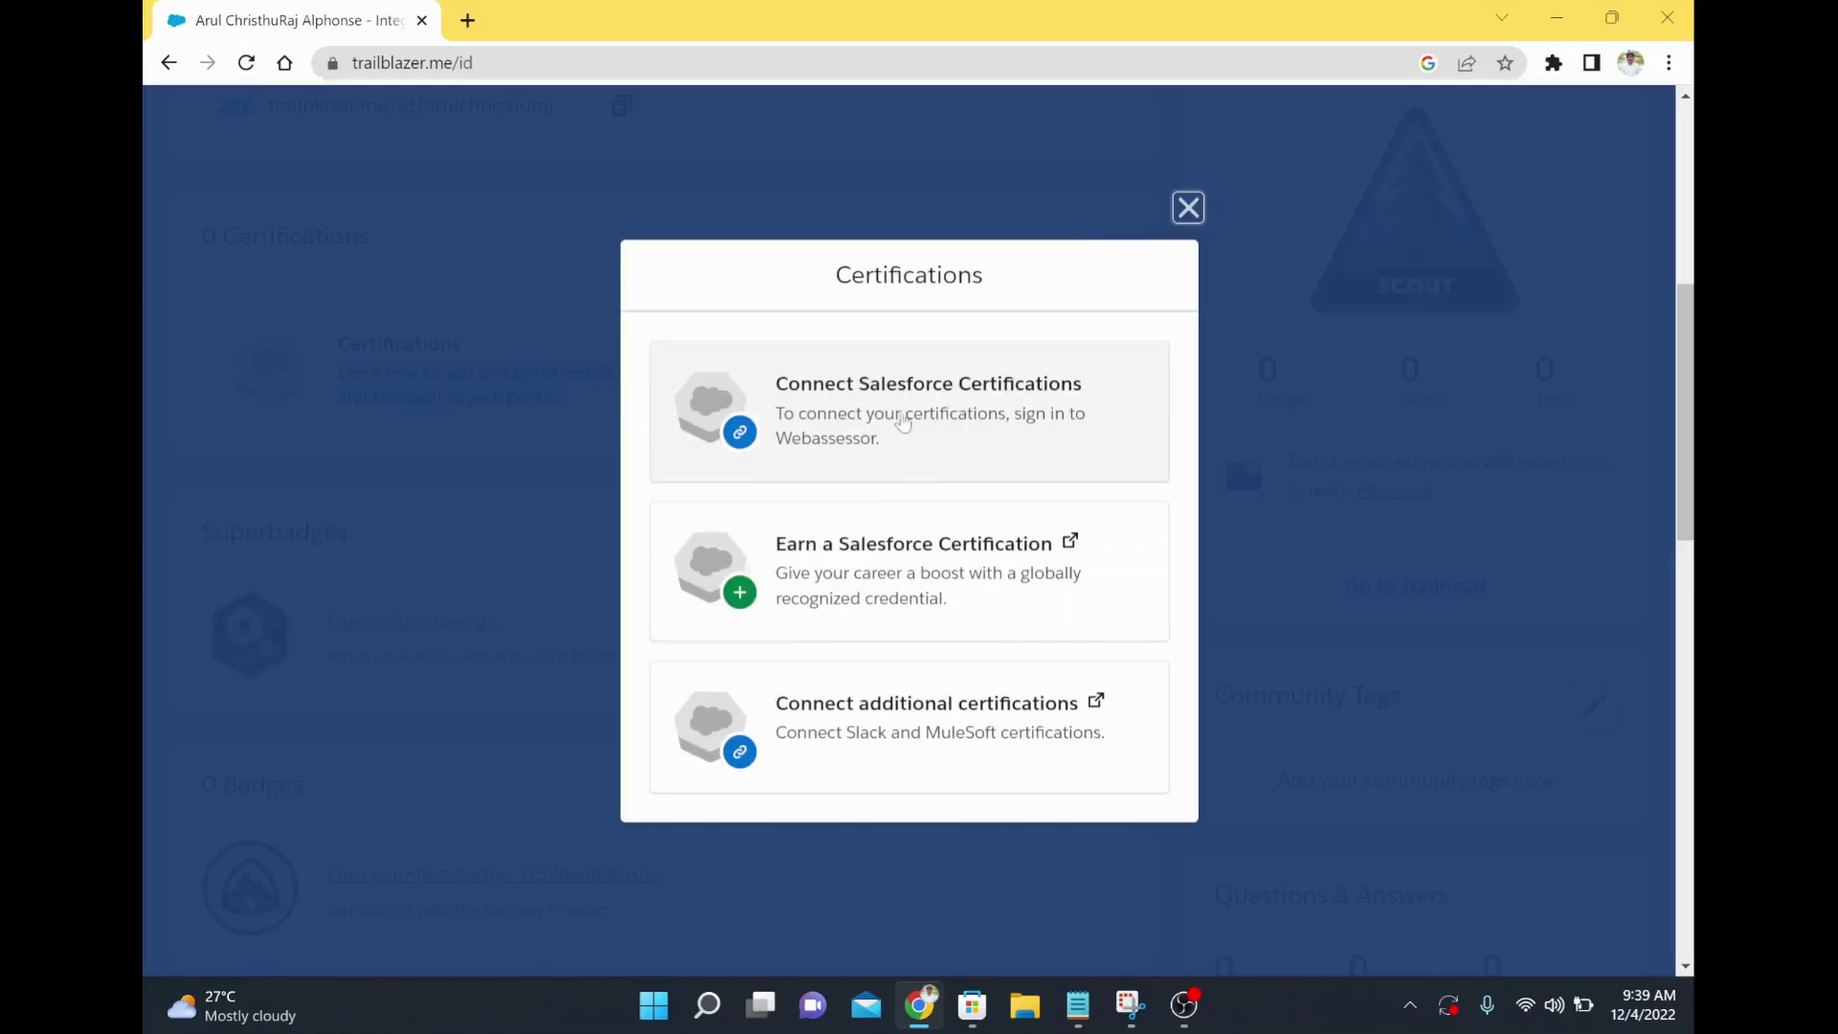
scroll(867, 694, "down", 1)
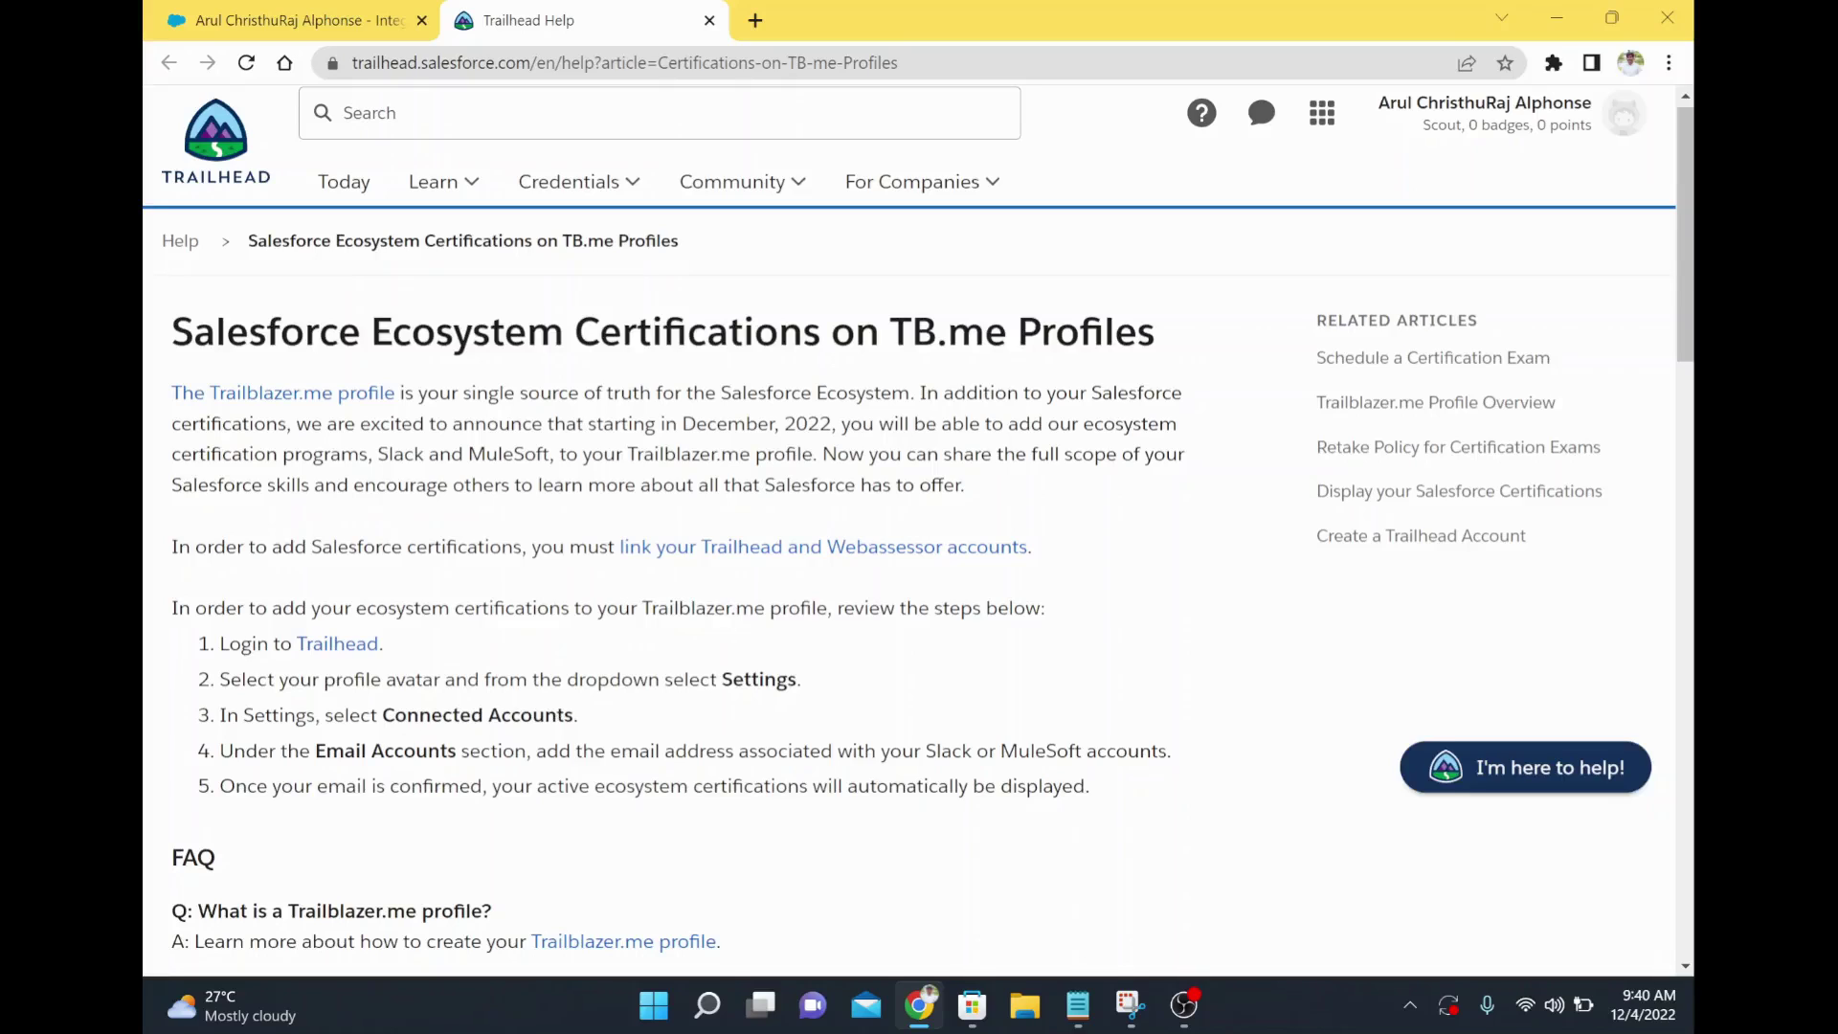
left_click(1629, 124)
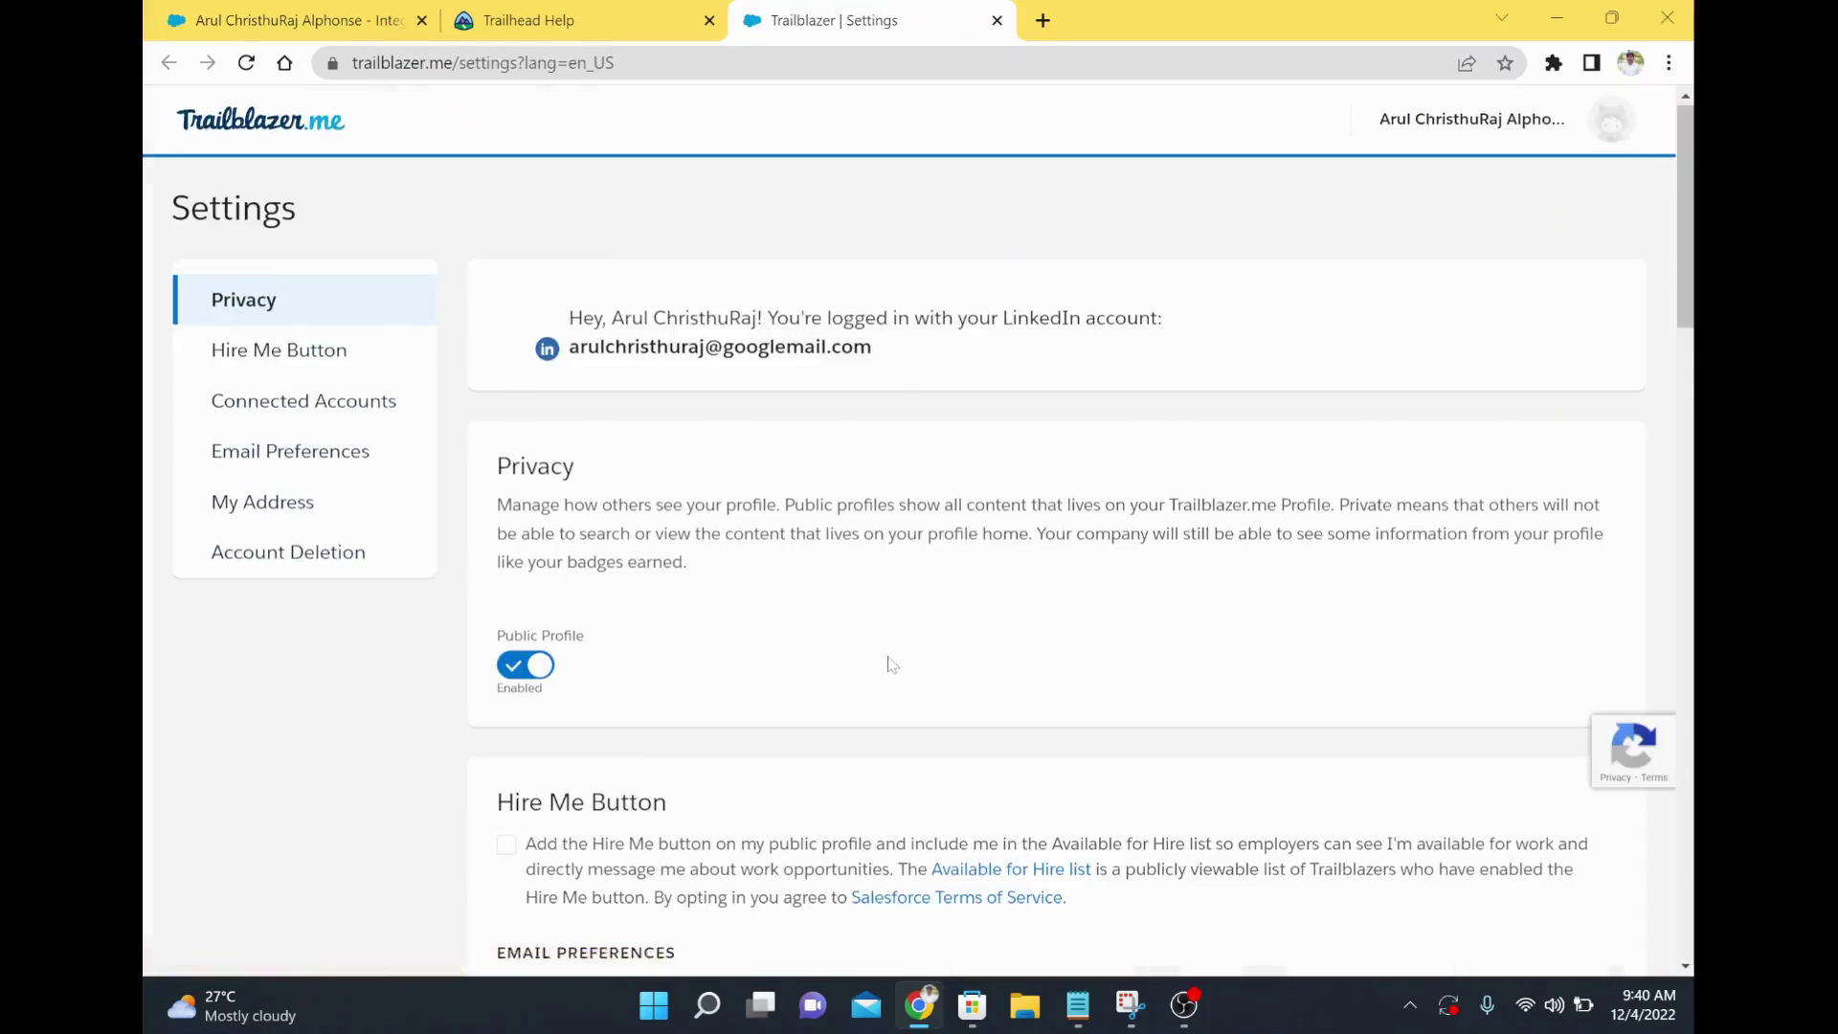
scroll(887, 663, "down", 1)
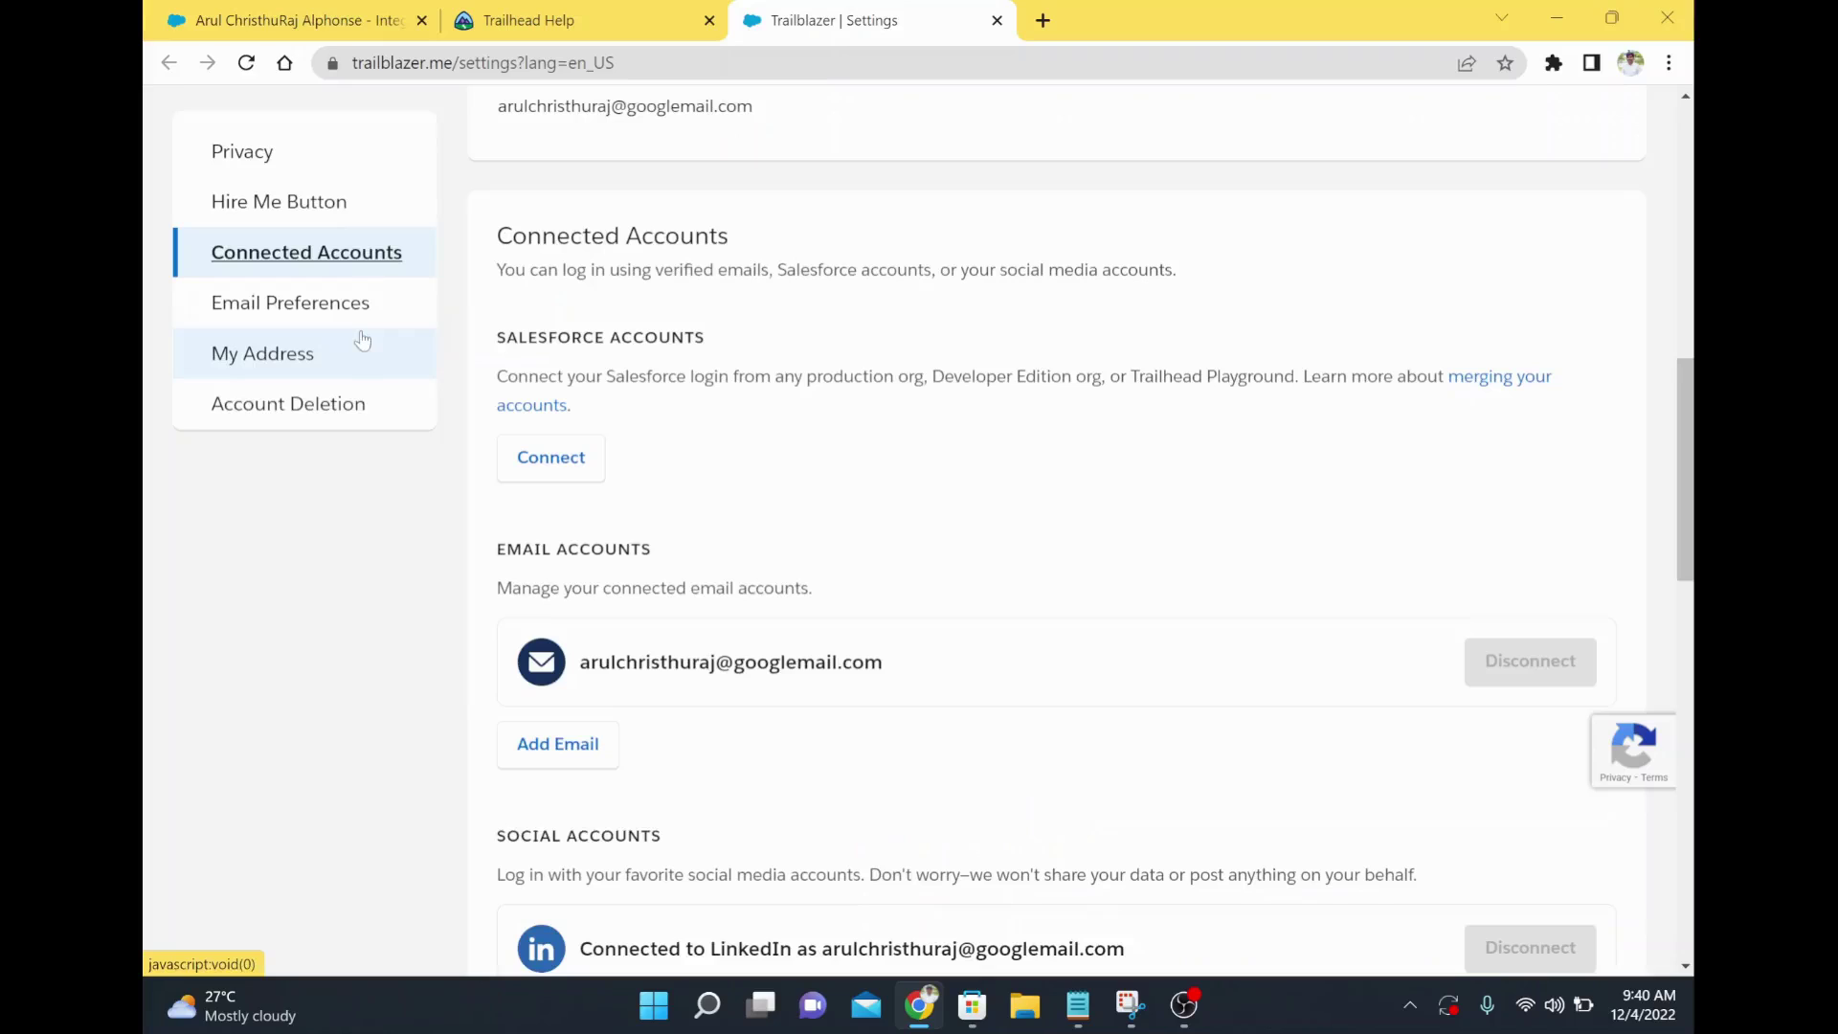
scroll(662, 484, "down", 1)
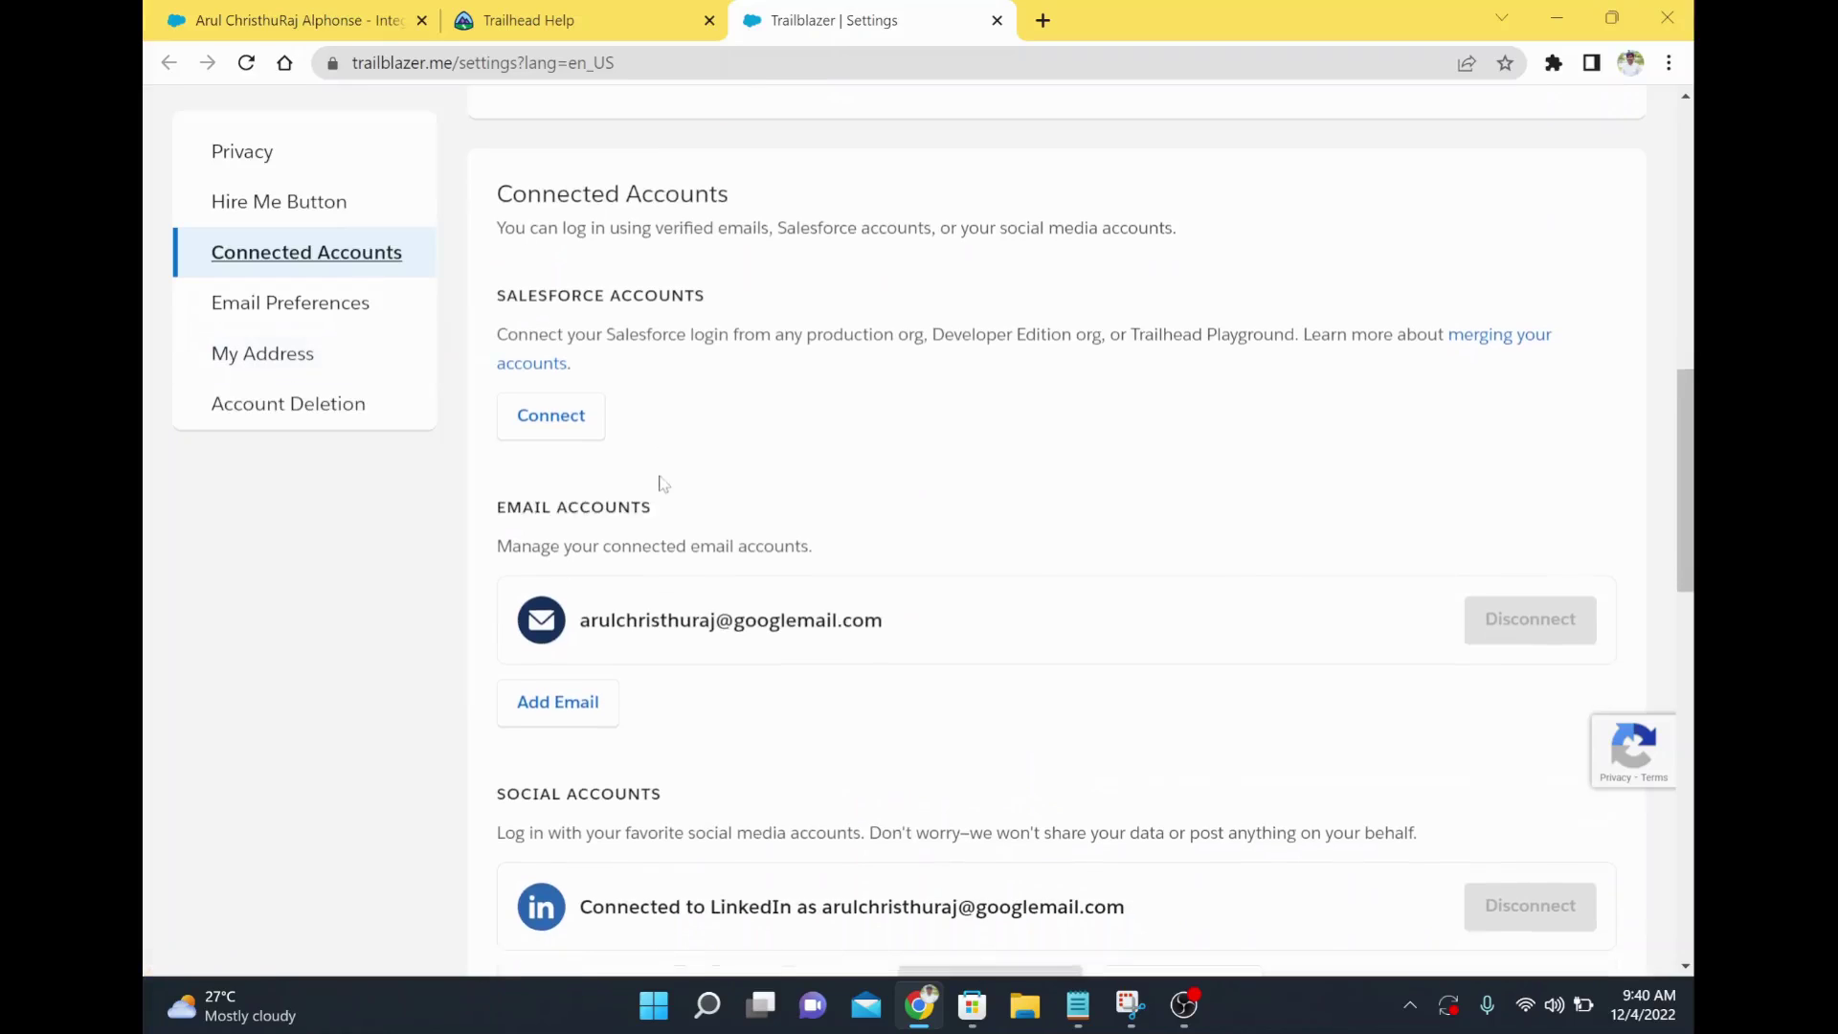
- Compare the connected email in Connected Accounts with the help article's add-email steps
left_click_drag(581, 620, 884, 620)
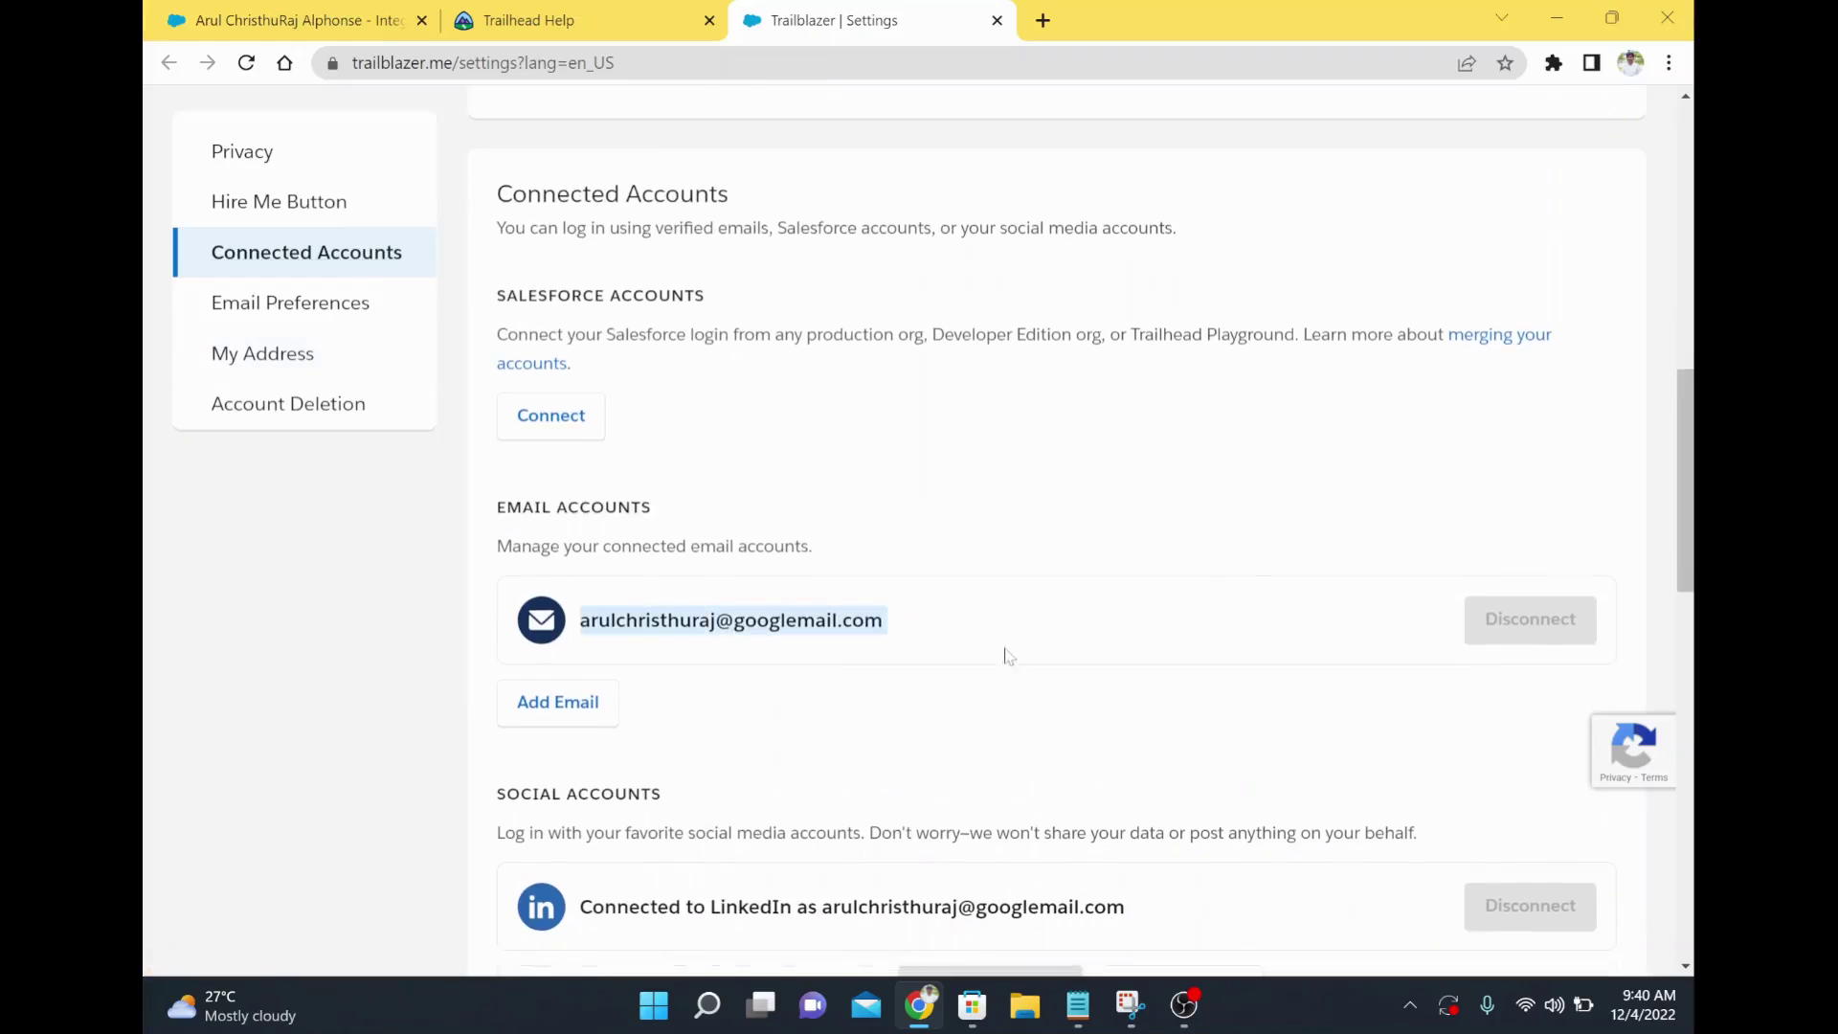
scroll(1006, 656, "down", 5)
scroll(1013, 657, "down", 5)
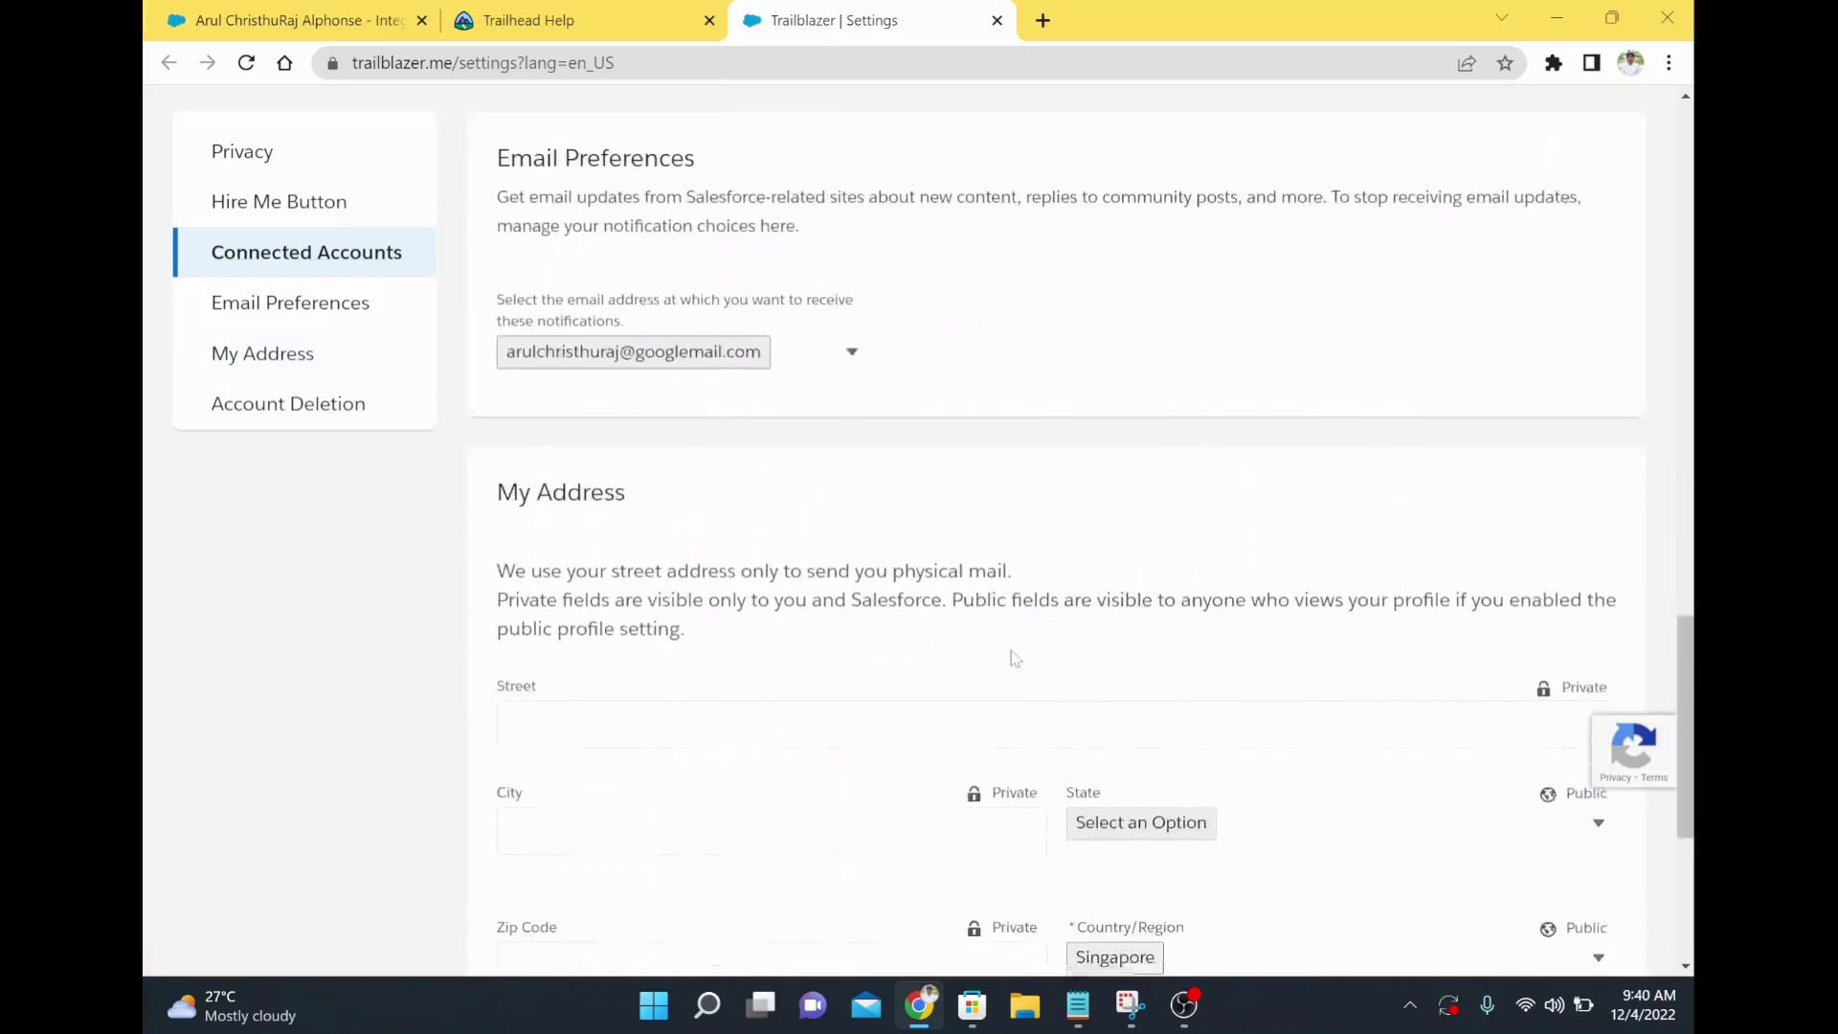
scroll(1012, 659, "down", 3)
scroll(1013, 659, "down", 2)
scroll(1012, 657, "up", 5)
scroll(1013, 658, "up", 2)
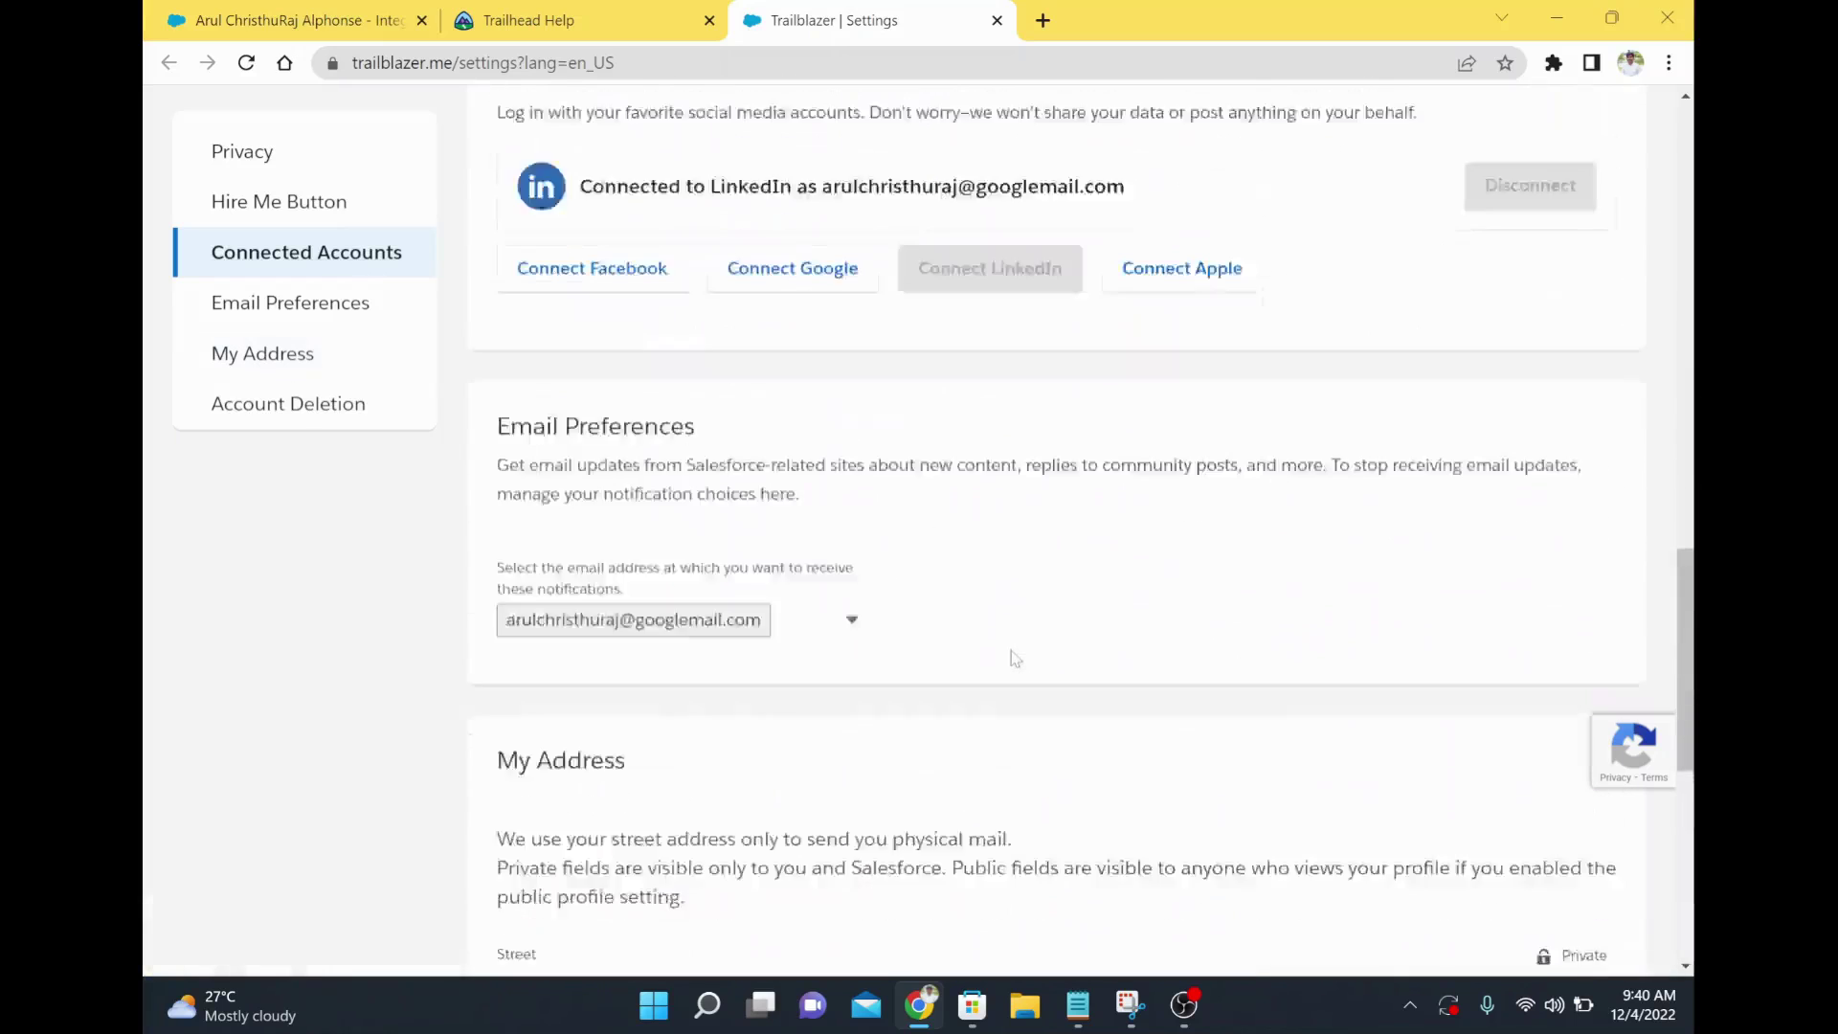
scroll(1013, 658, "down", 5)
left_click(565, 17)
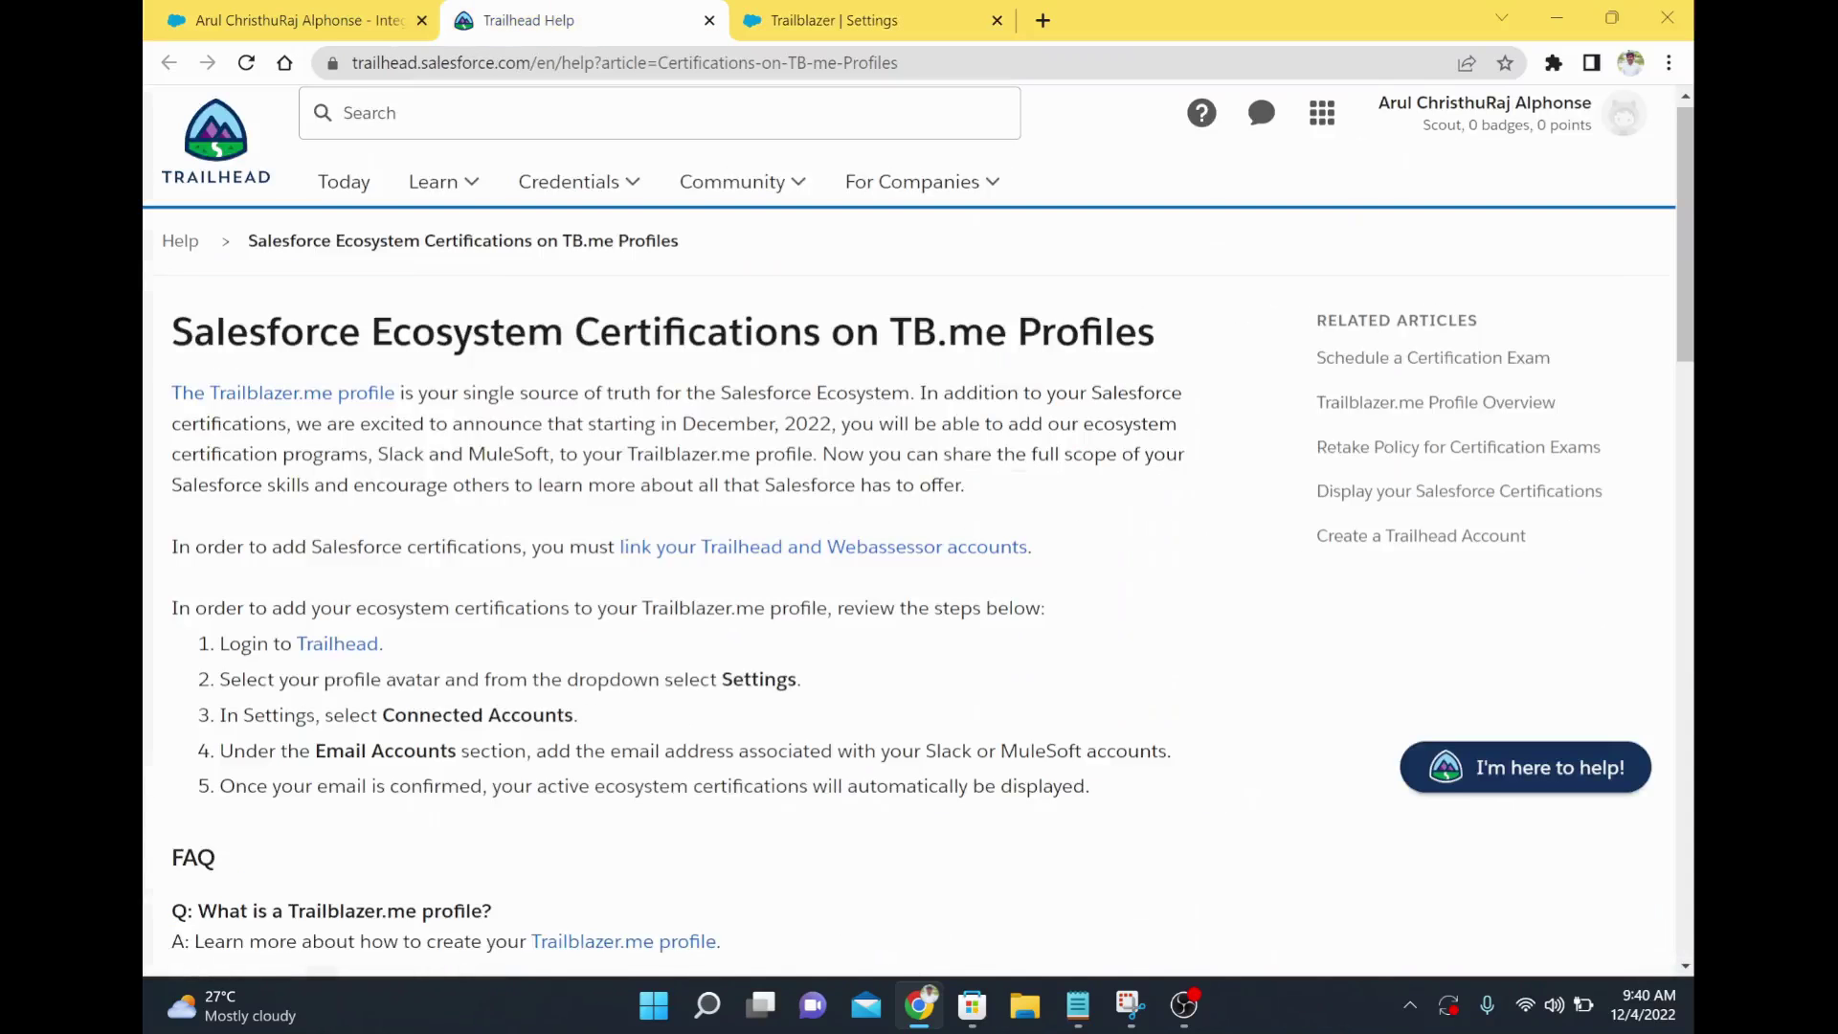
left_click_drag(317, 714, 862, 751)
triple_click(862, 751)
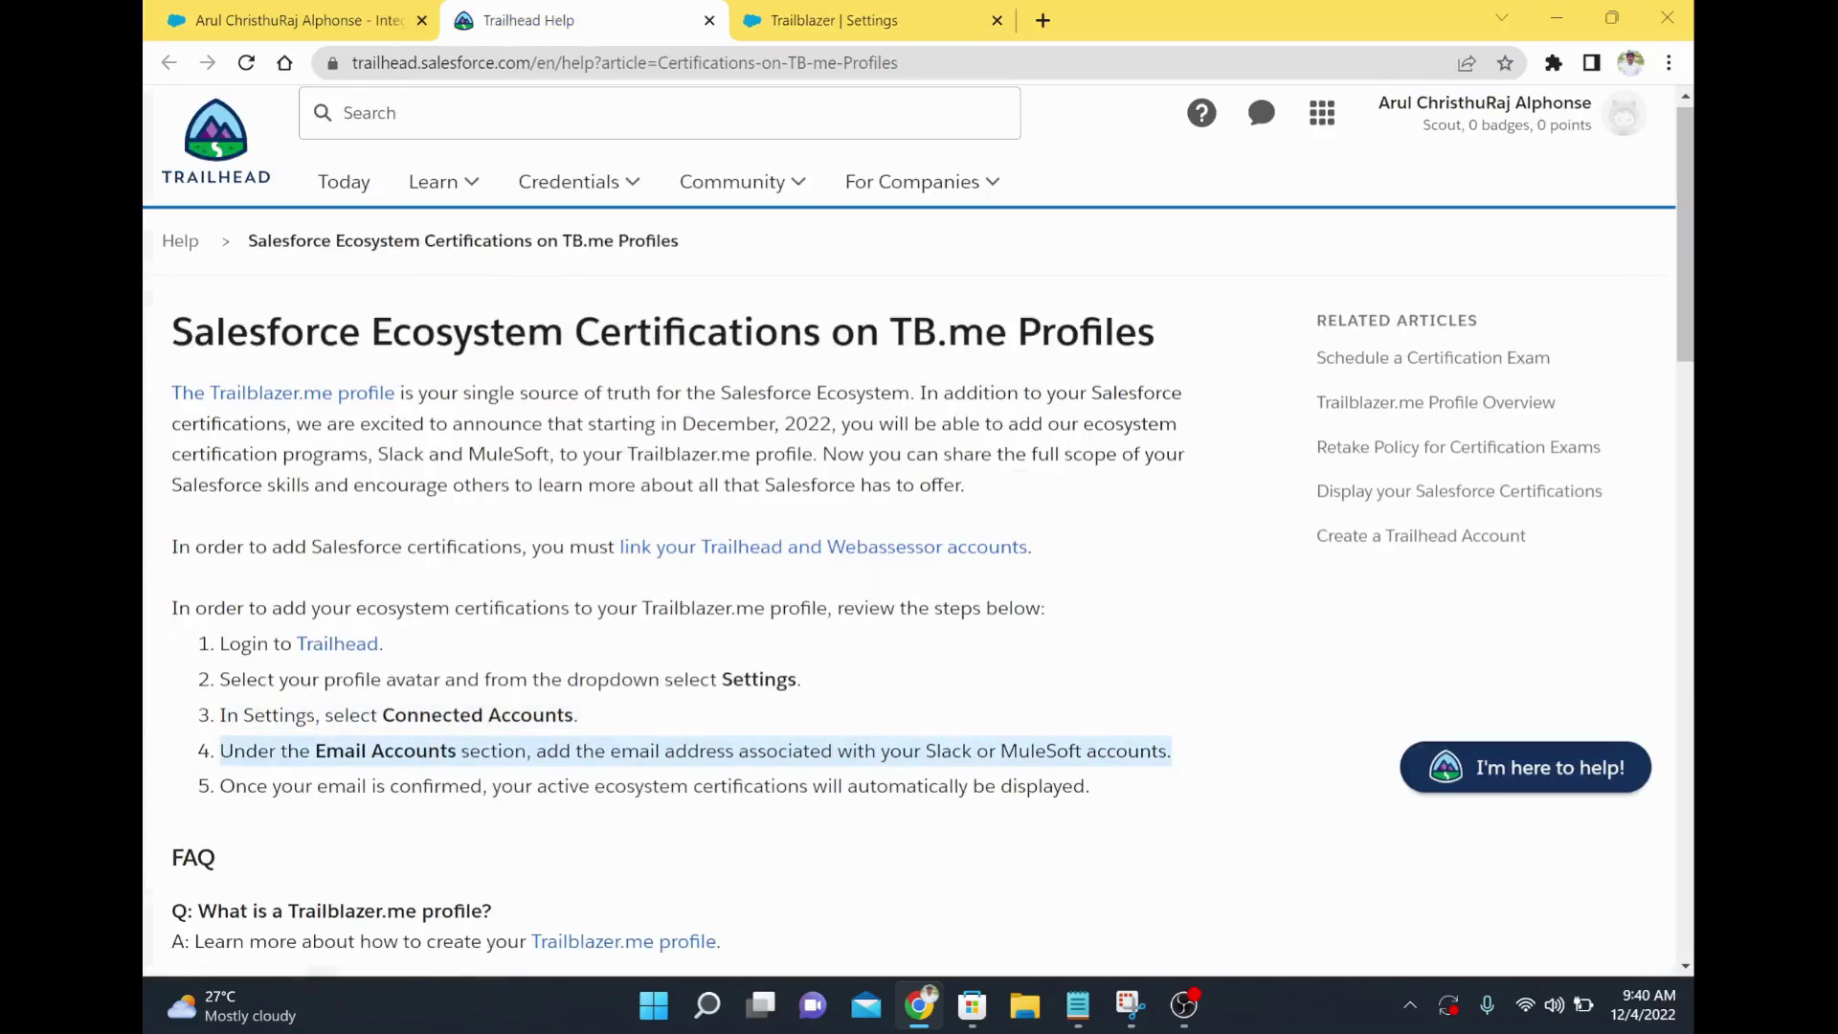
left_click(833, 20)
scroll(765, 452, "up", 3)
scroll(764, 452, "up", 4)
scroll(764, 453, "down", 1)
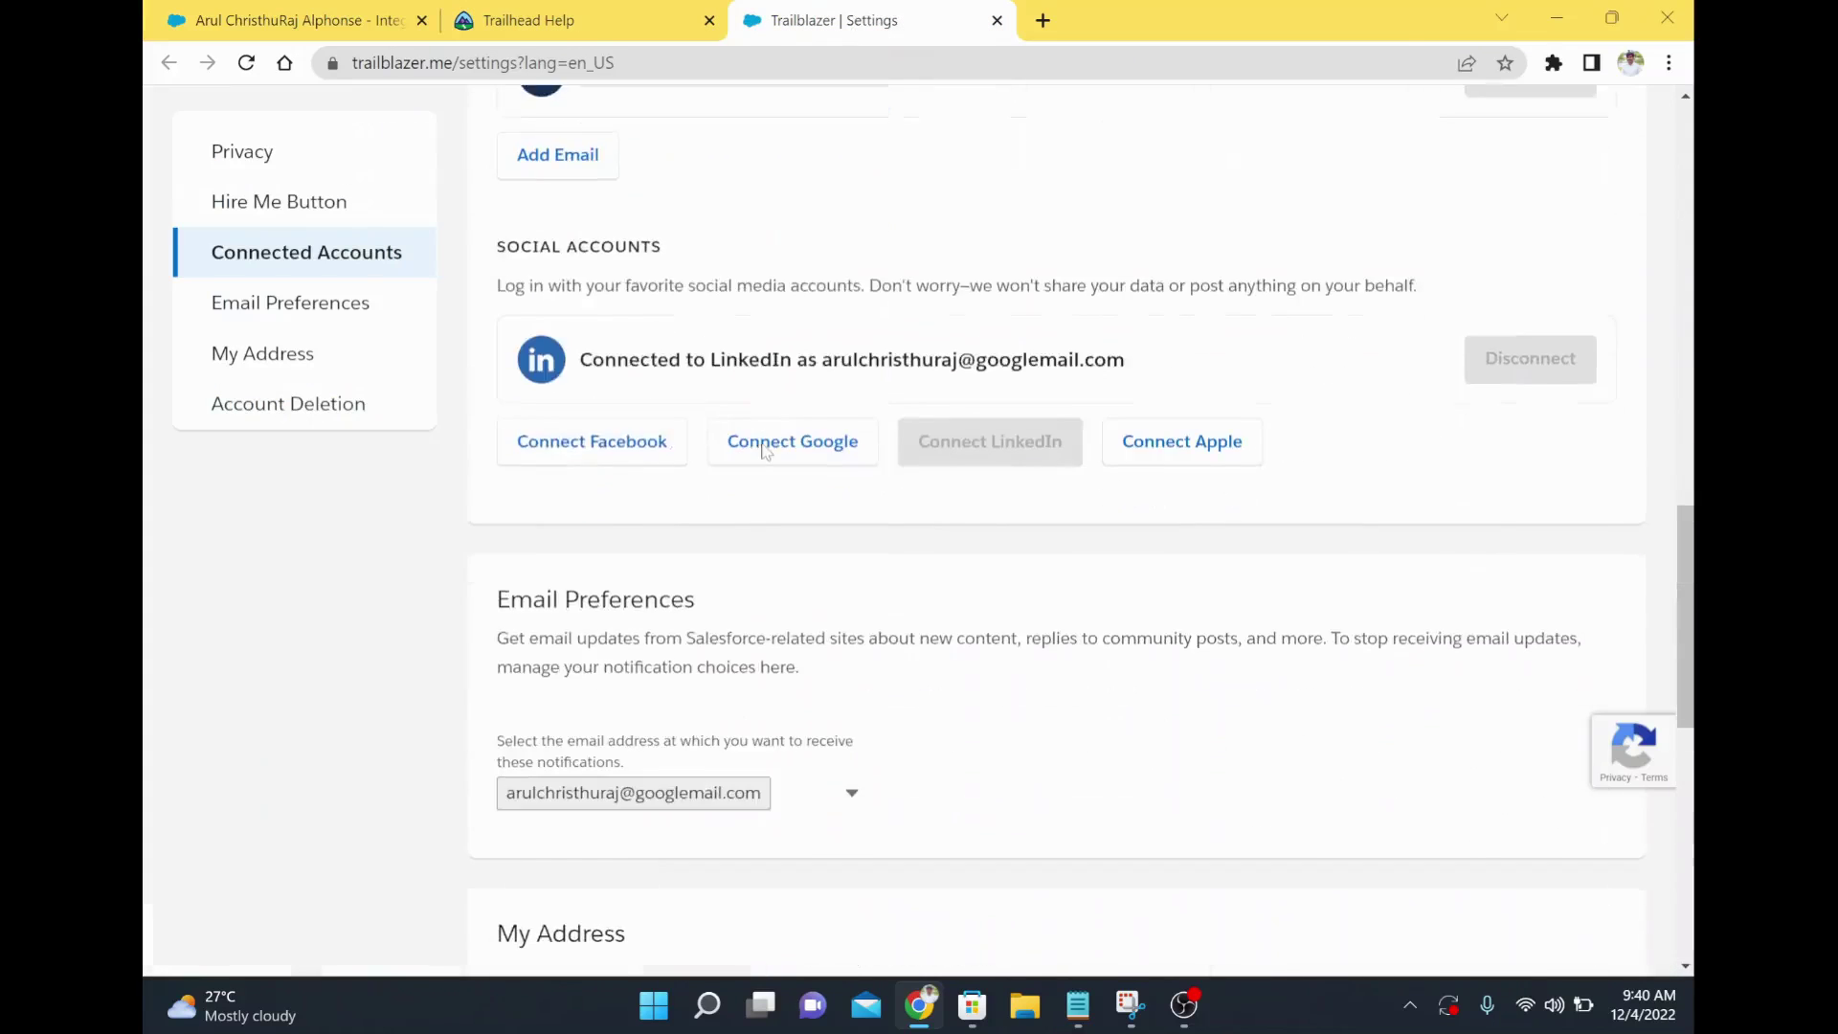
scroll(765, 452, "up", 3)
scroll(764, 452, "up", 1)
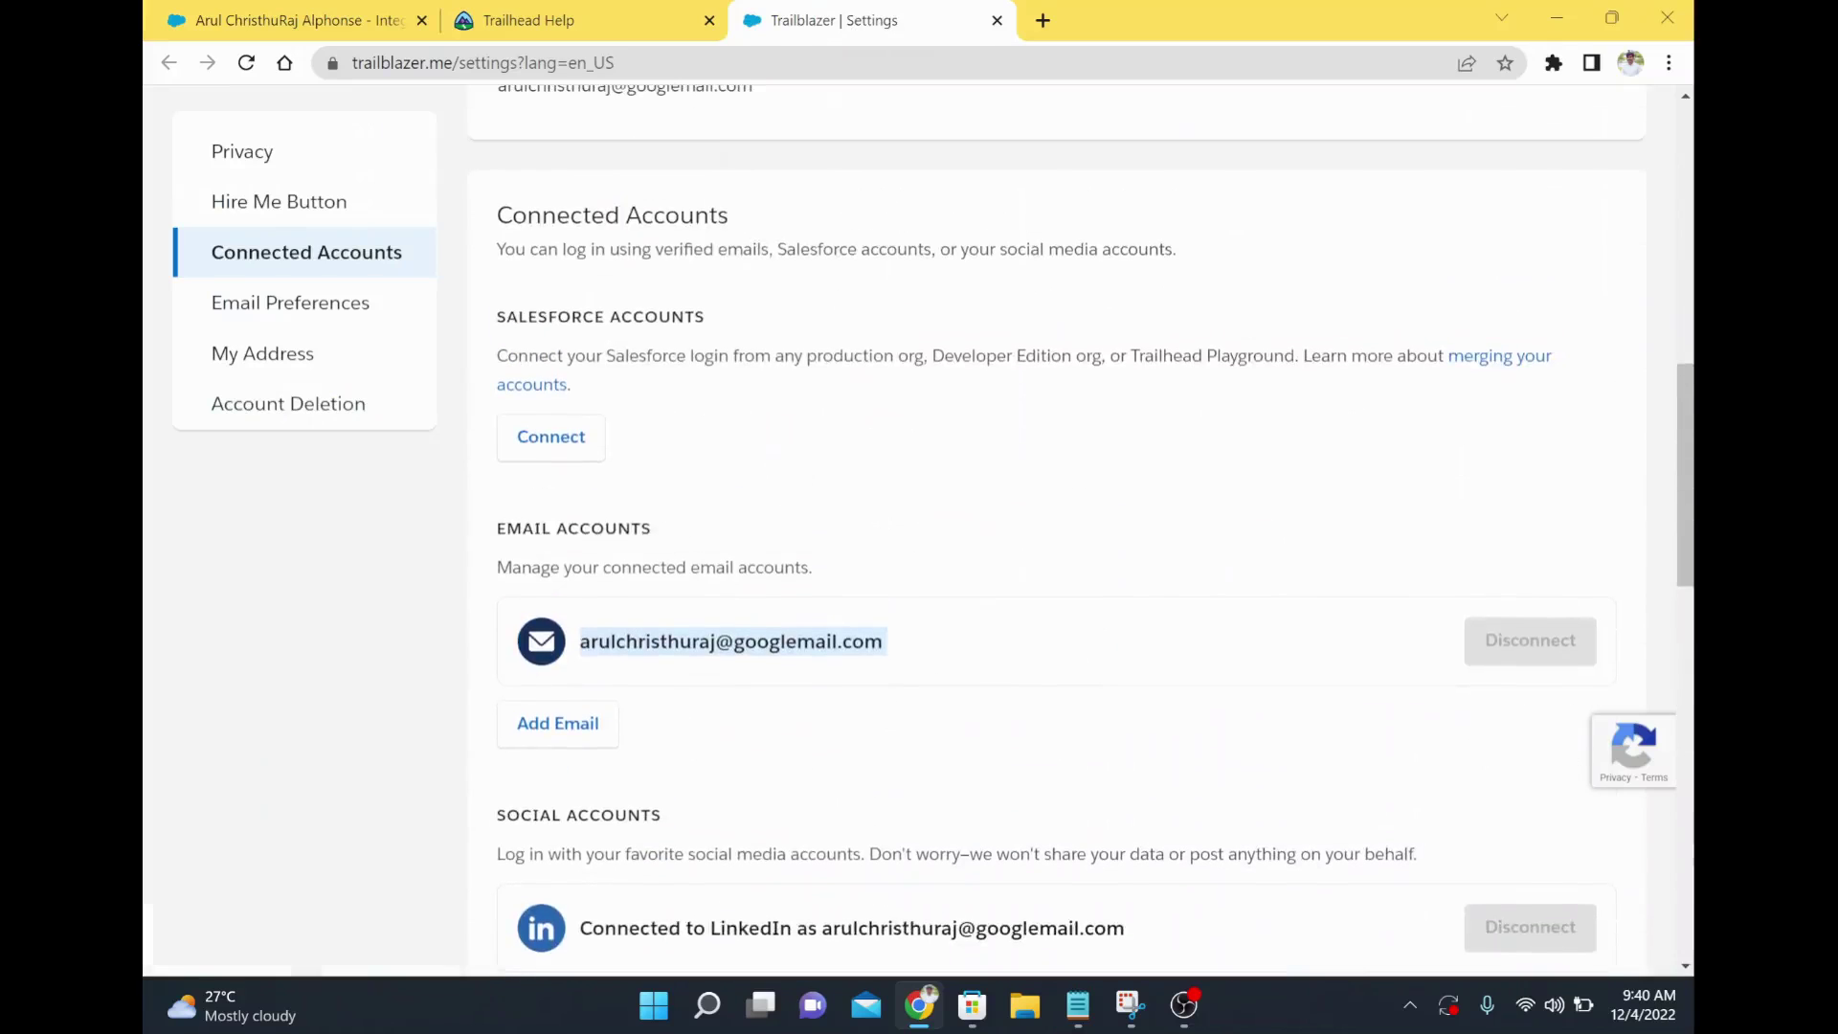
- Add the second work email address and confirm it with its single-use code
left_click(585, 723)
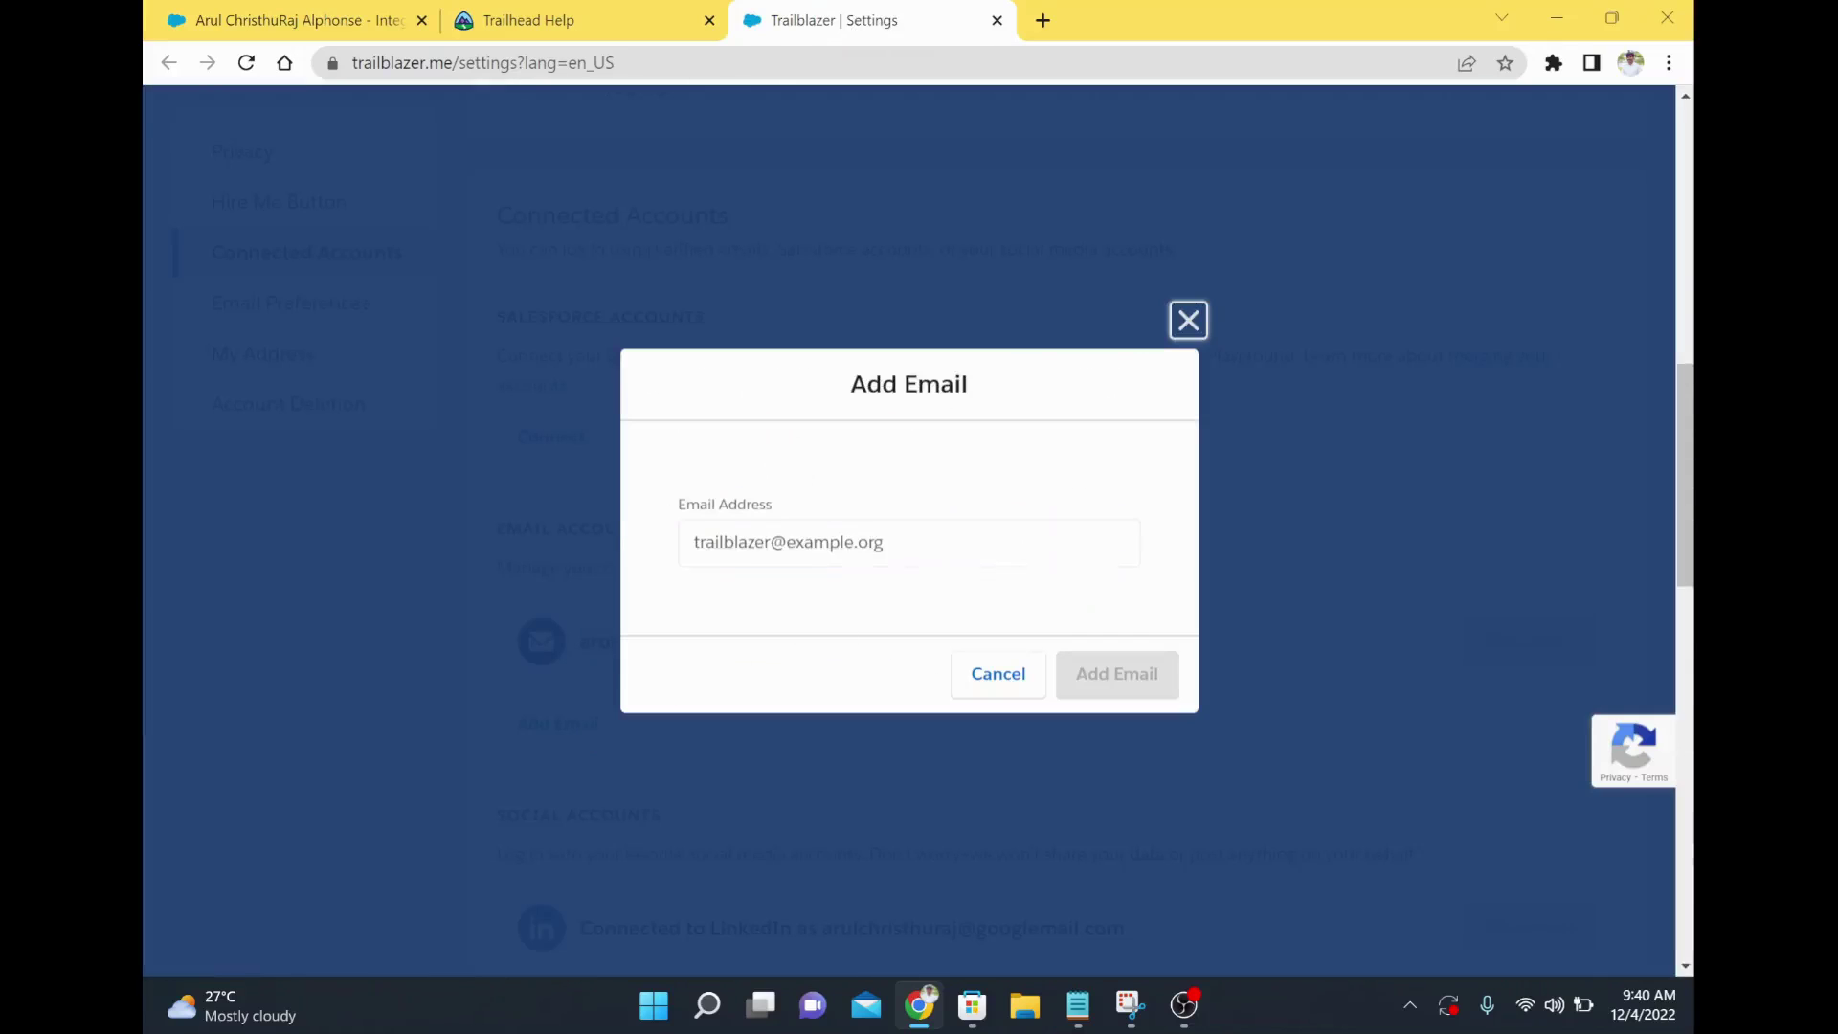
left_click(898, 563)
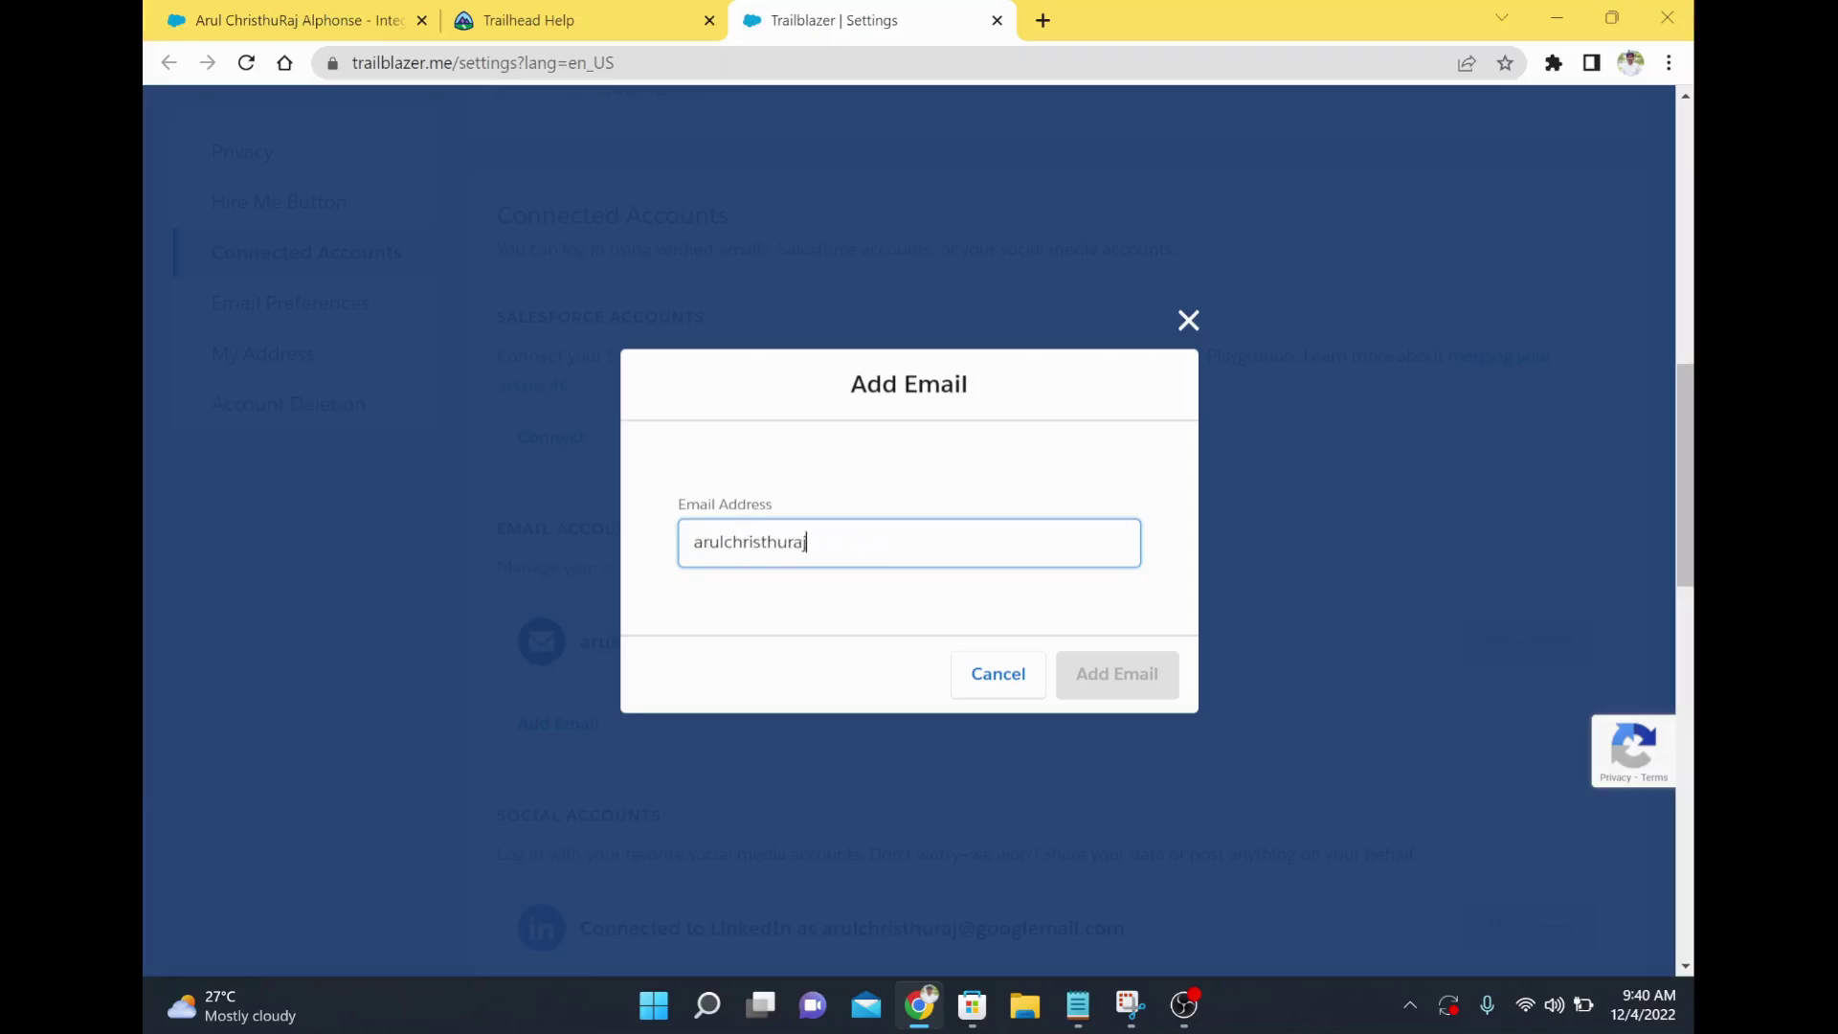
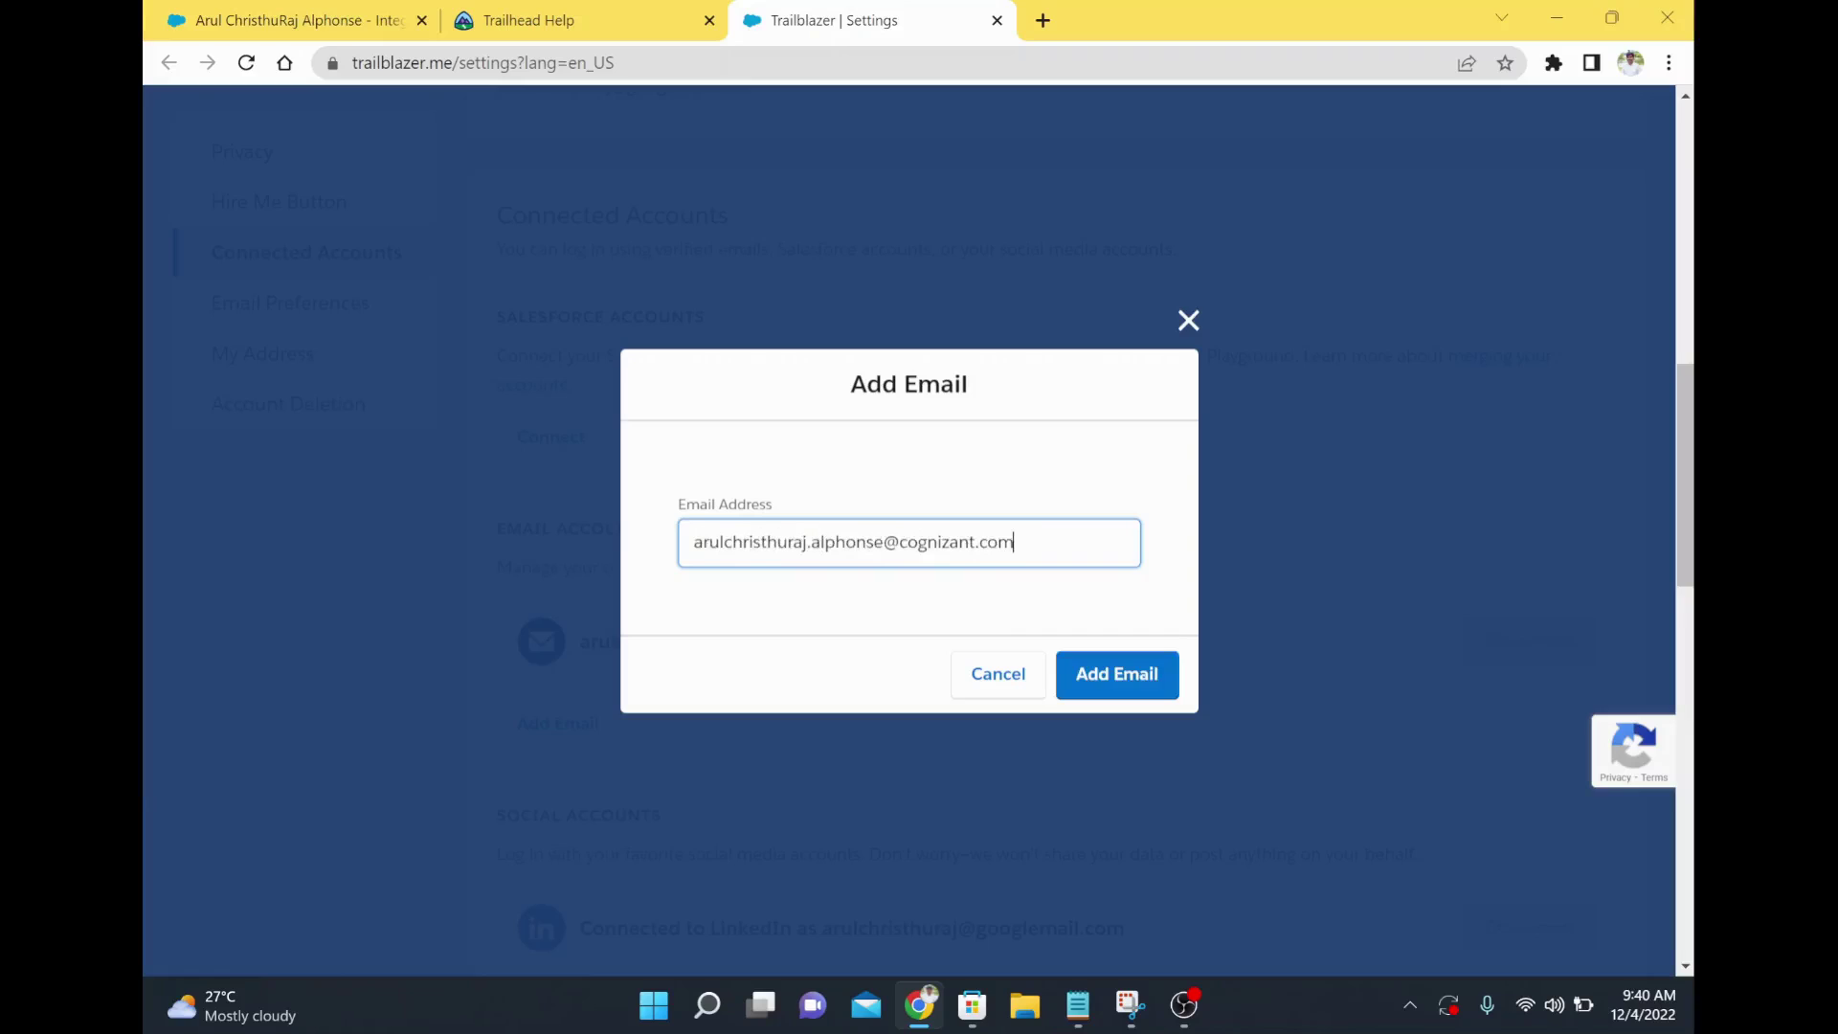
left_click(1096, 673)
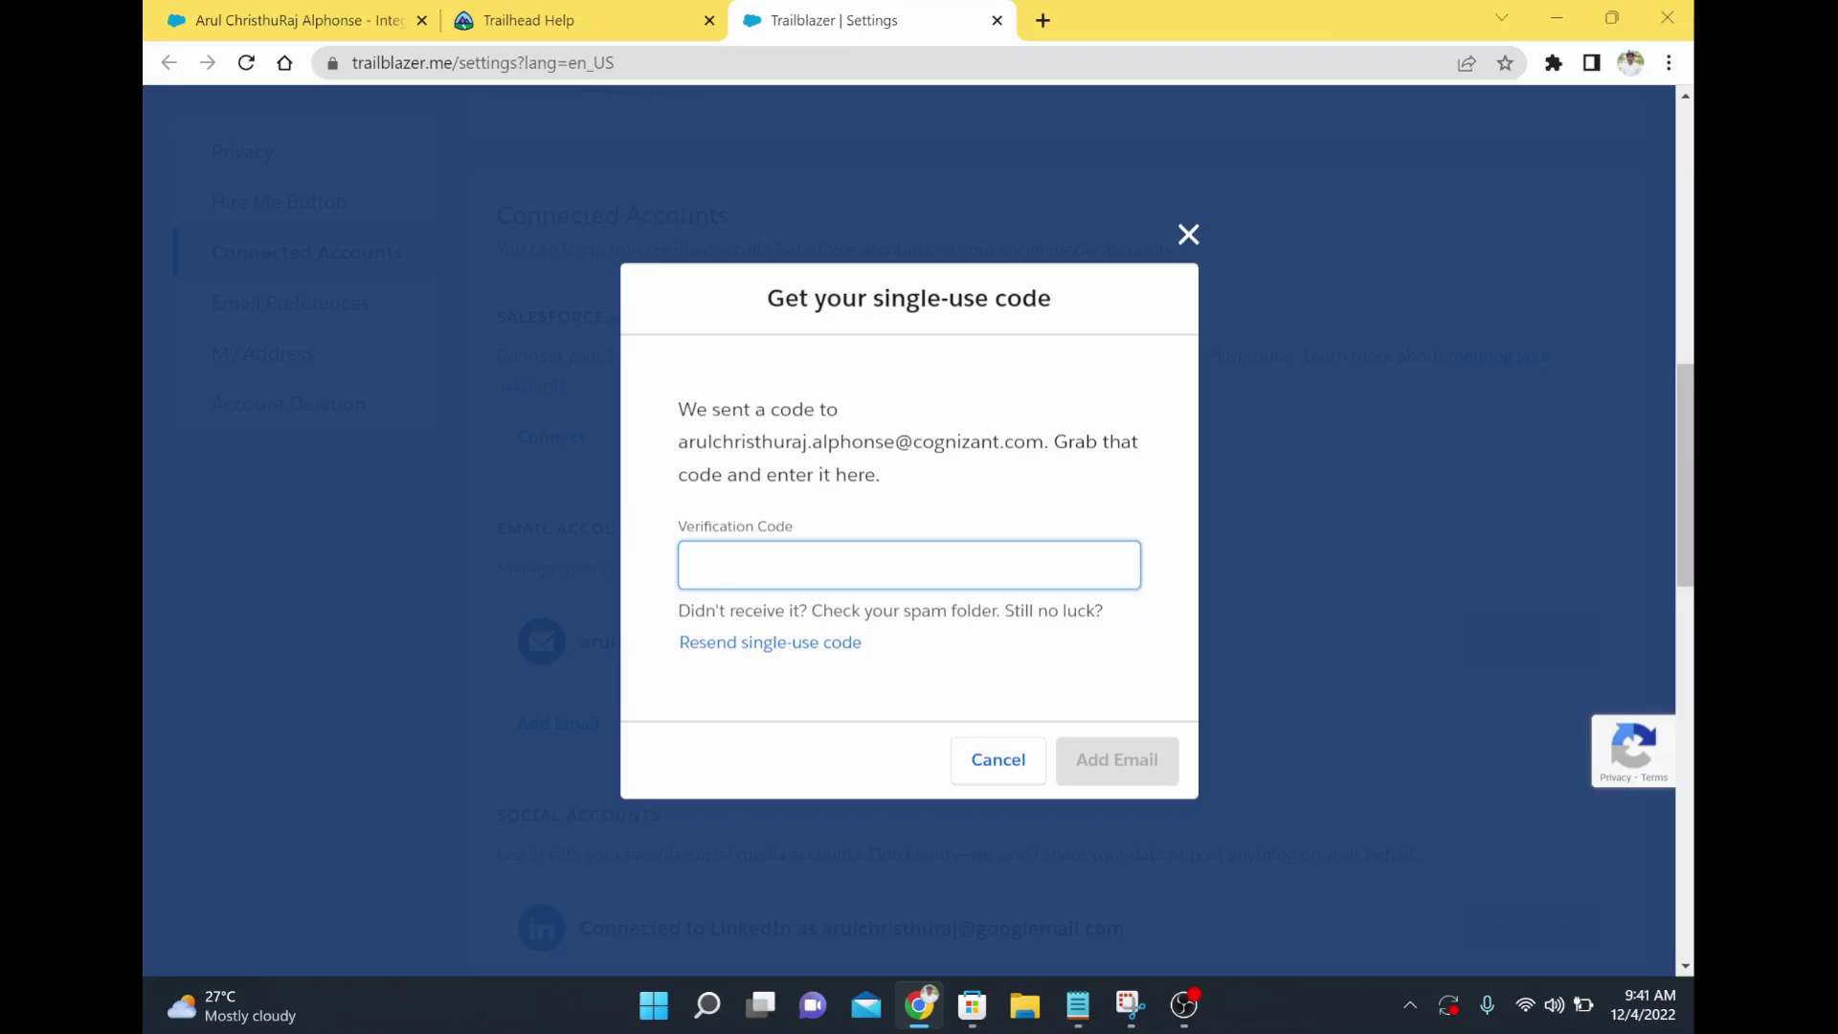
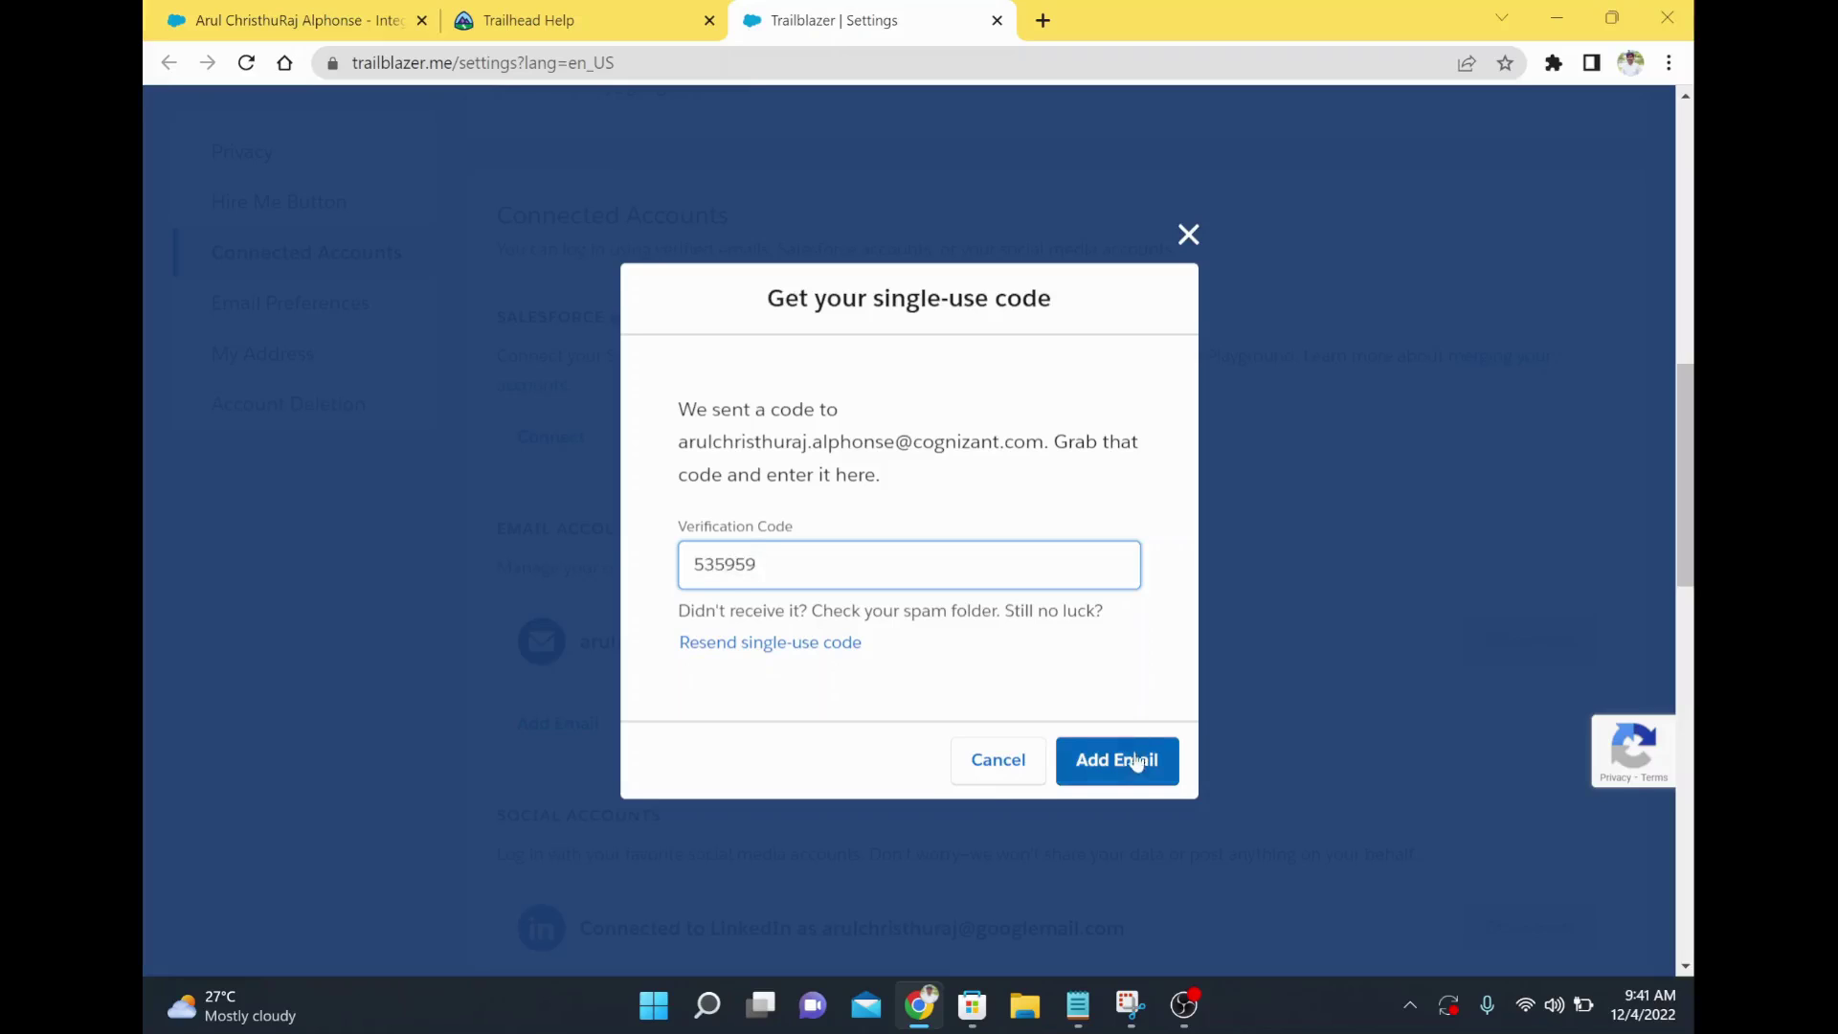
left_click(1134, 760)
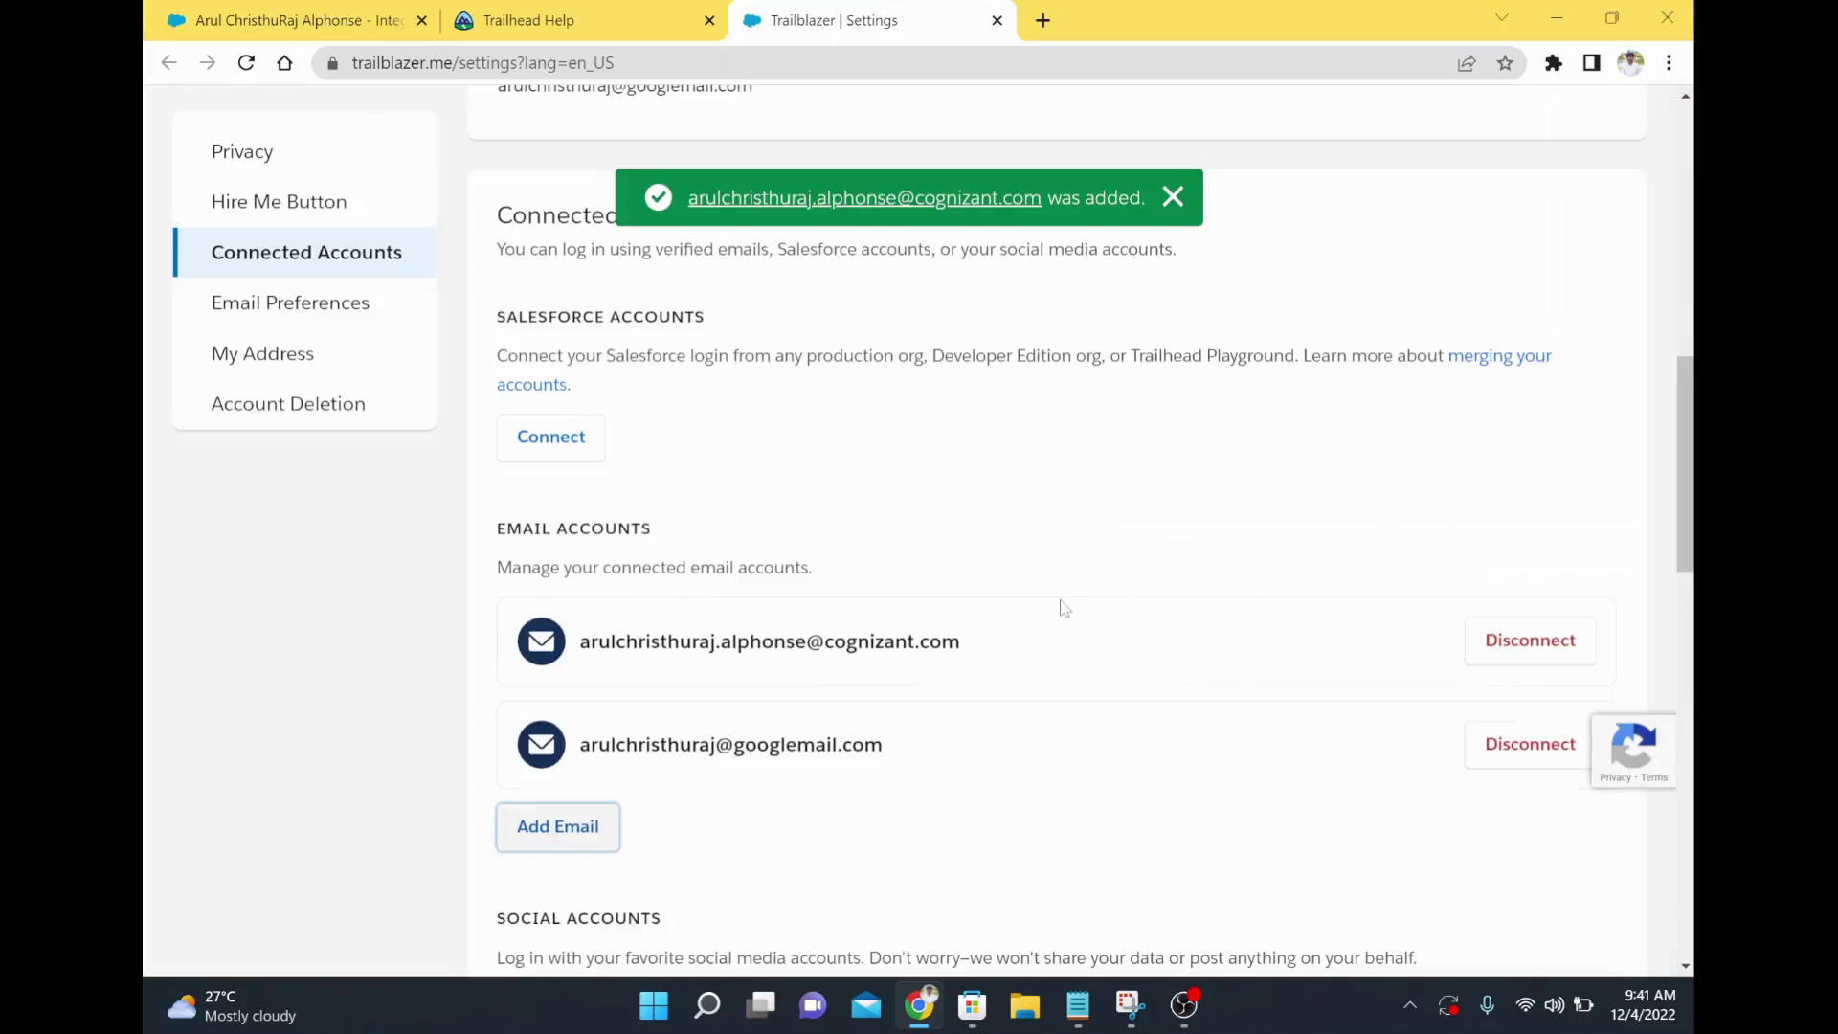
scroll(1064, 609, "down", 3)
scroll(1063, 610, "up", 2)
scroll(1062, 609, "up", 8)
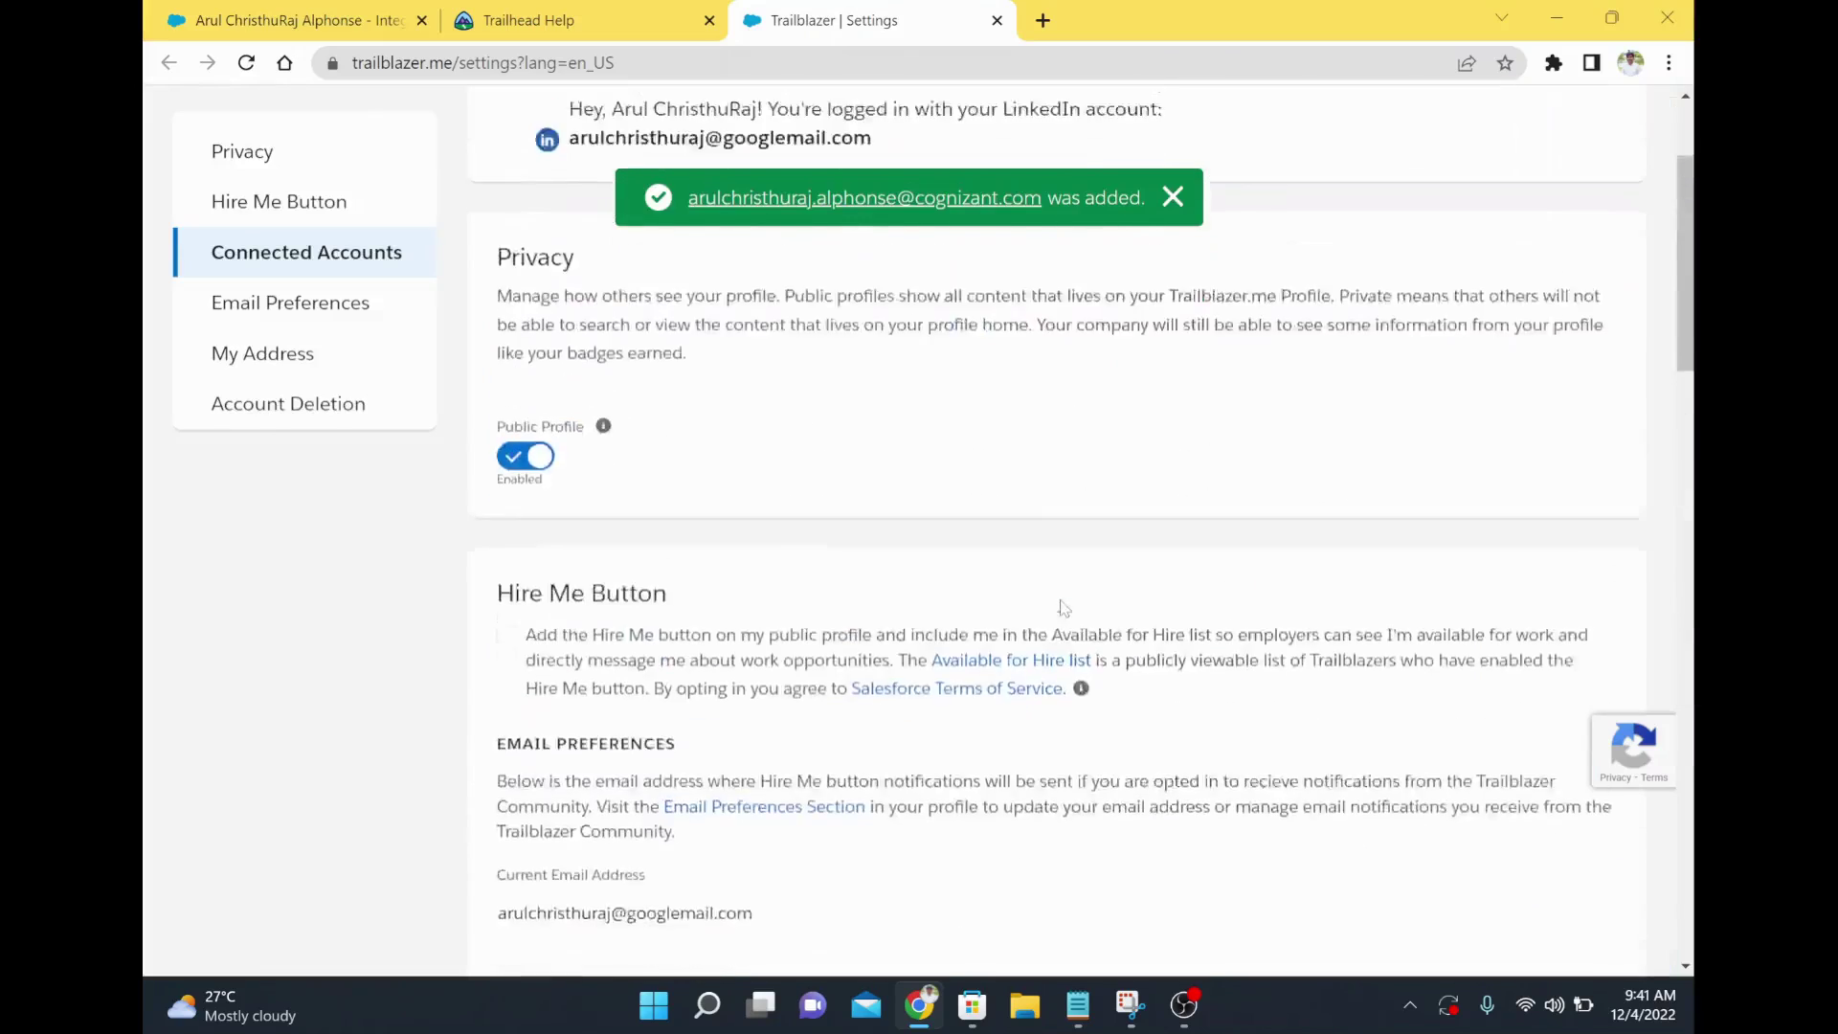
scroll(1063, 609, "up", 2)
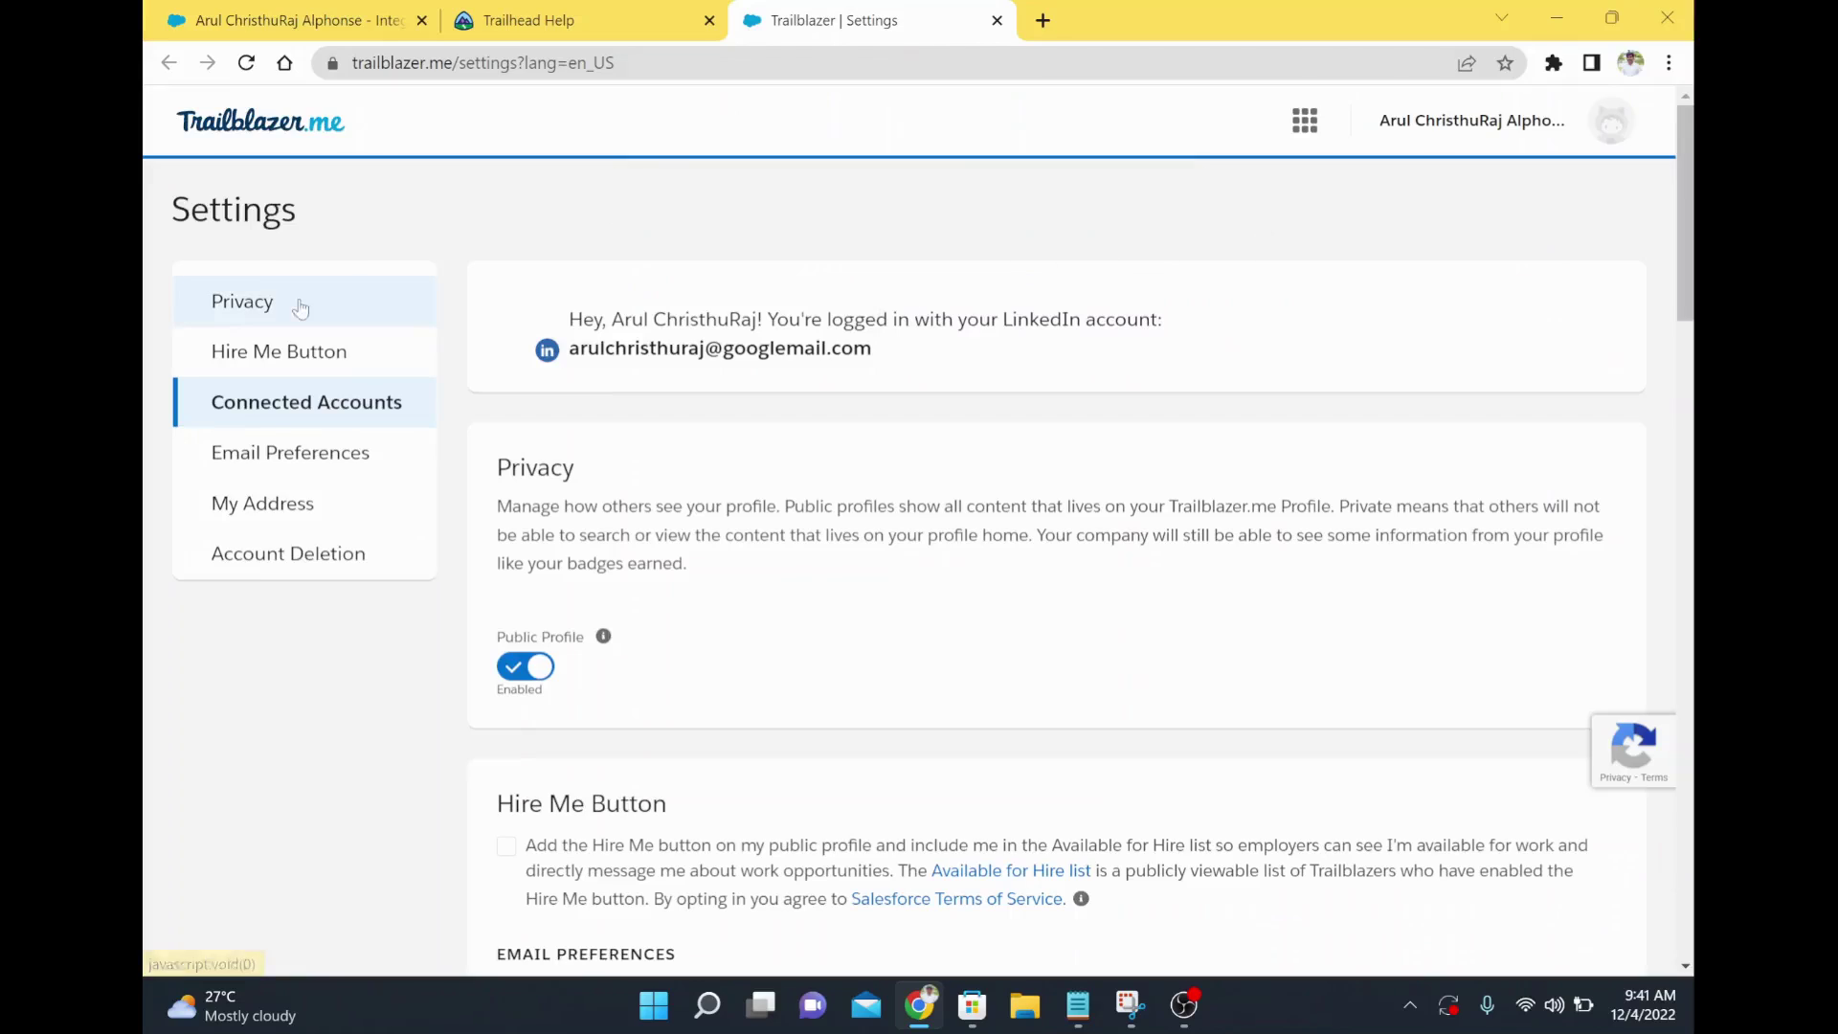
- Open the profile and highlight the Integration Architect and Platform Architect certification dates
left_click(258, 124)
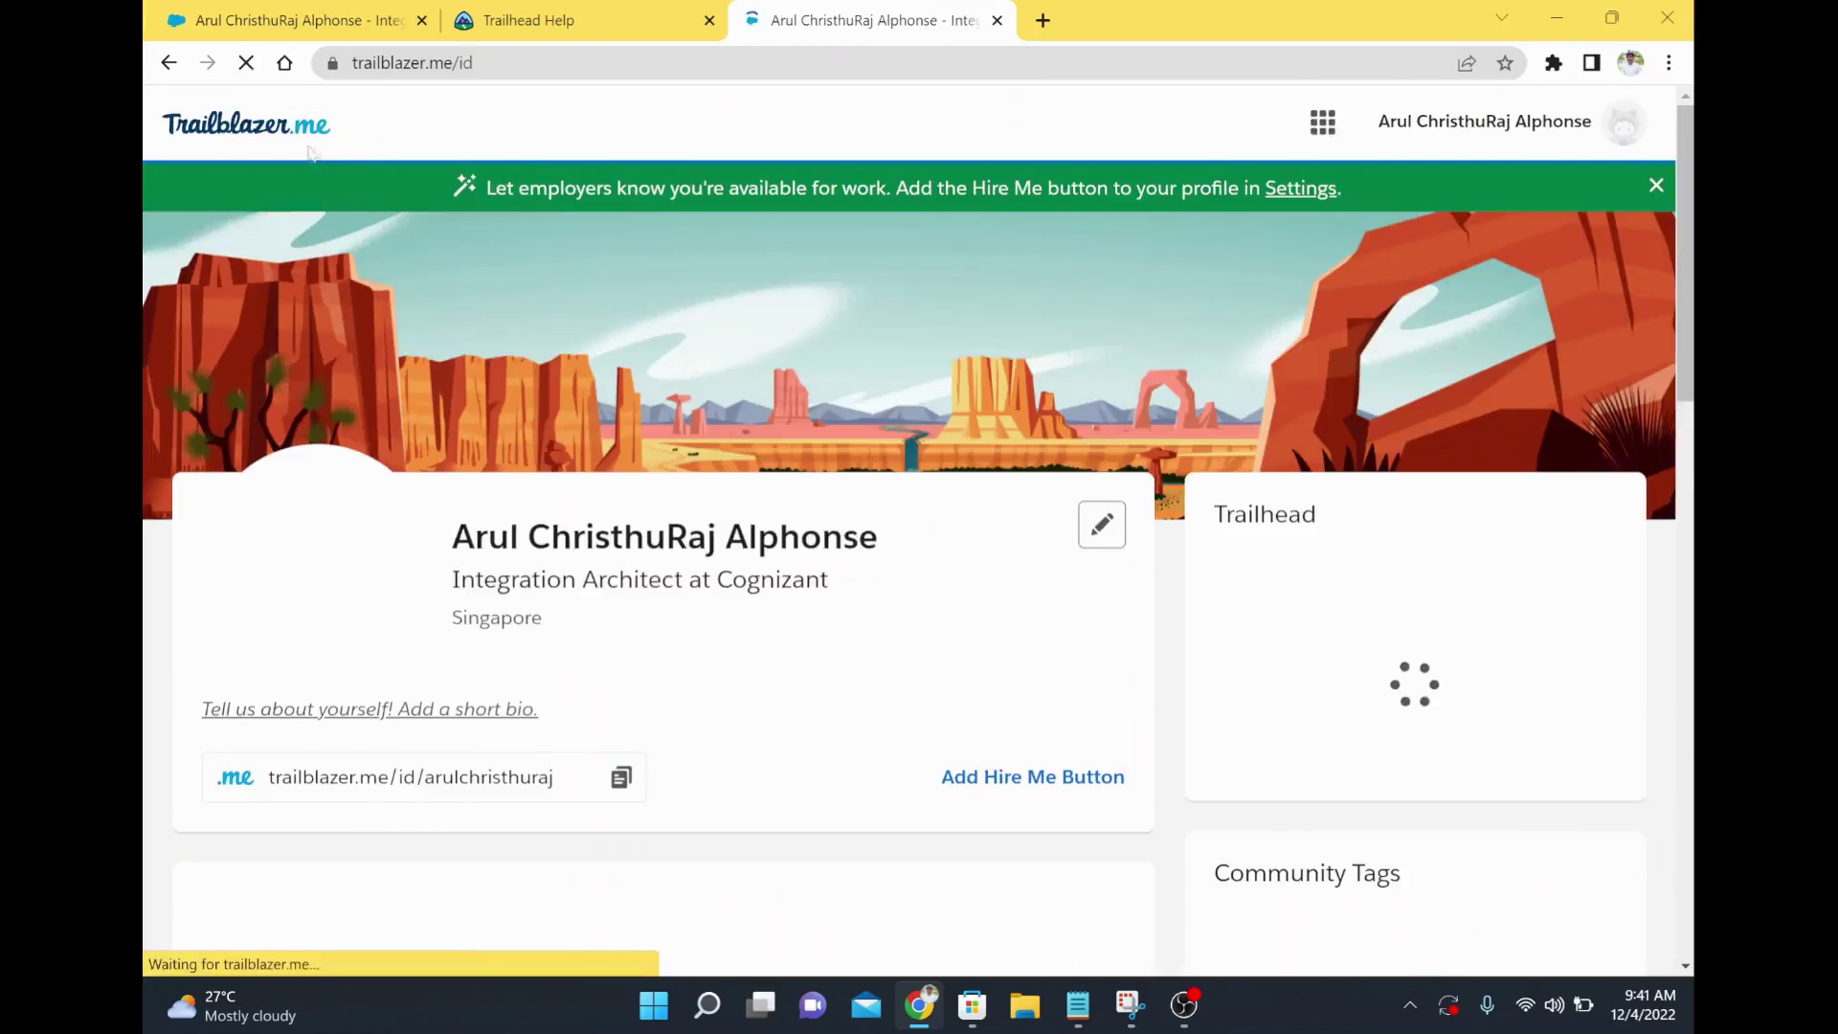
scroll(862, 690, "down", 2)
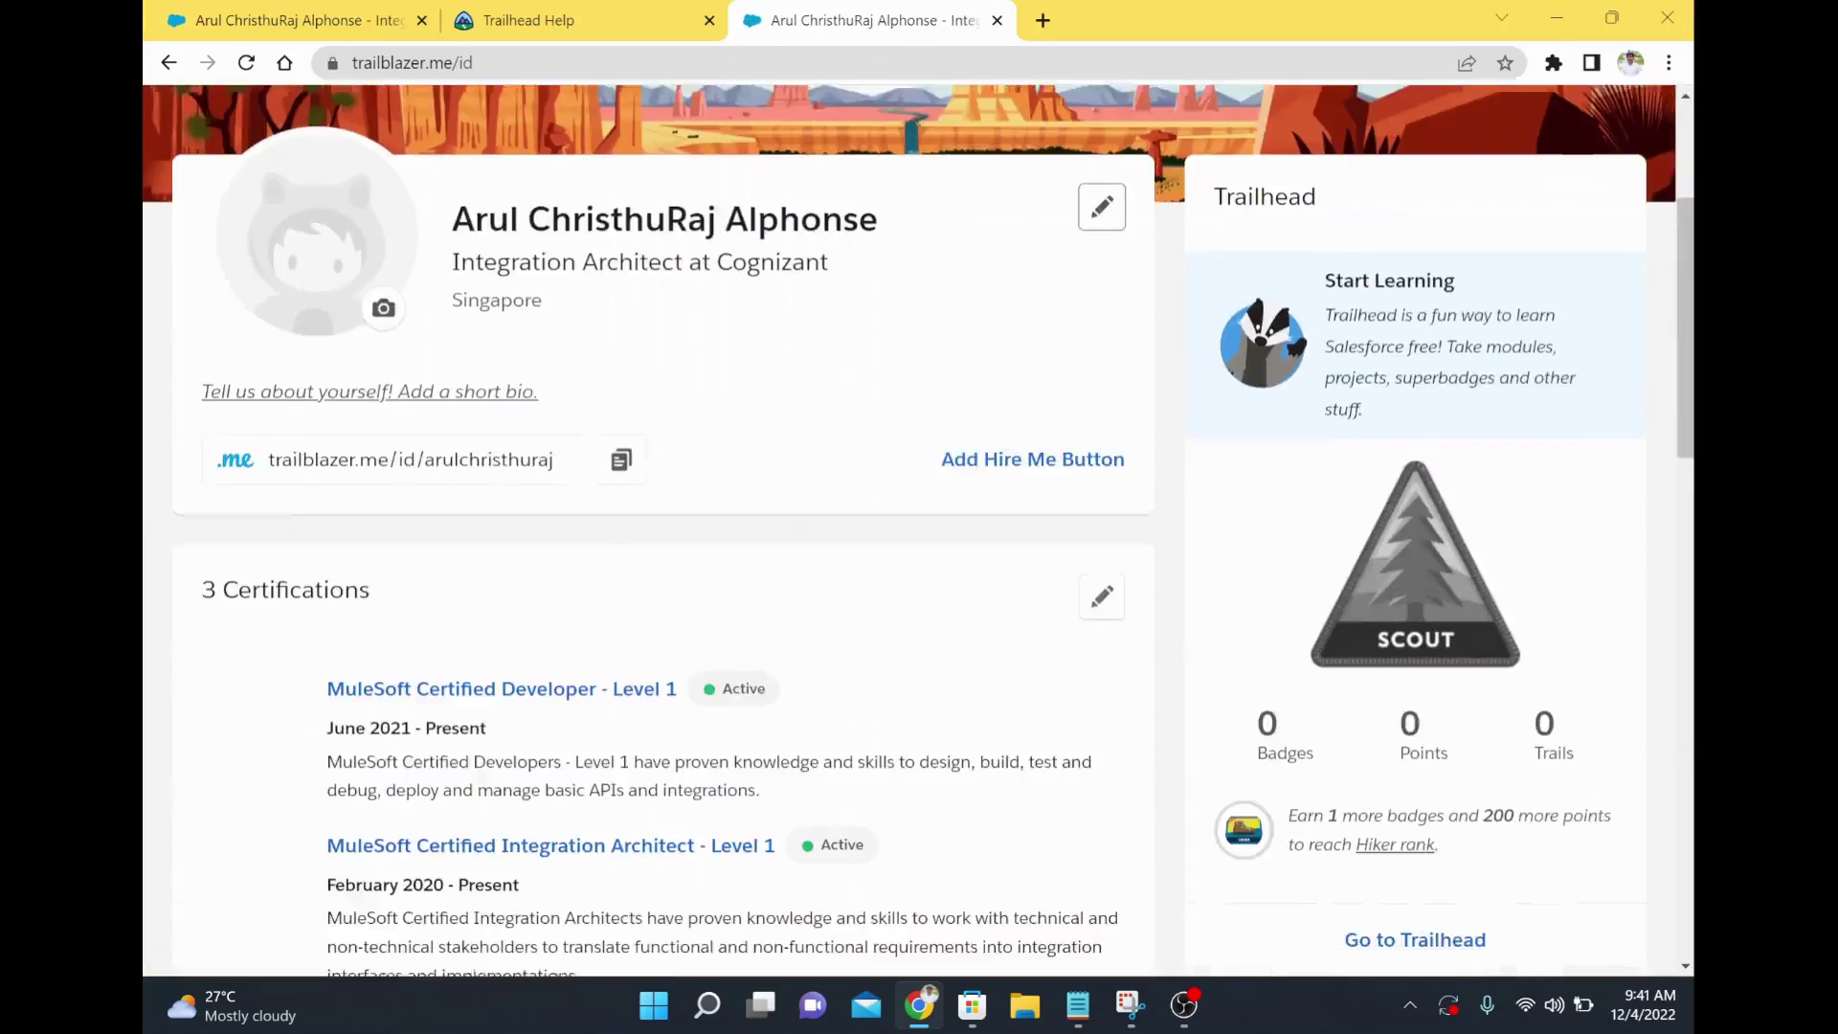
scroll(905, 786, "up", 2)
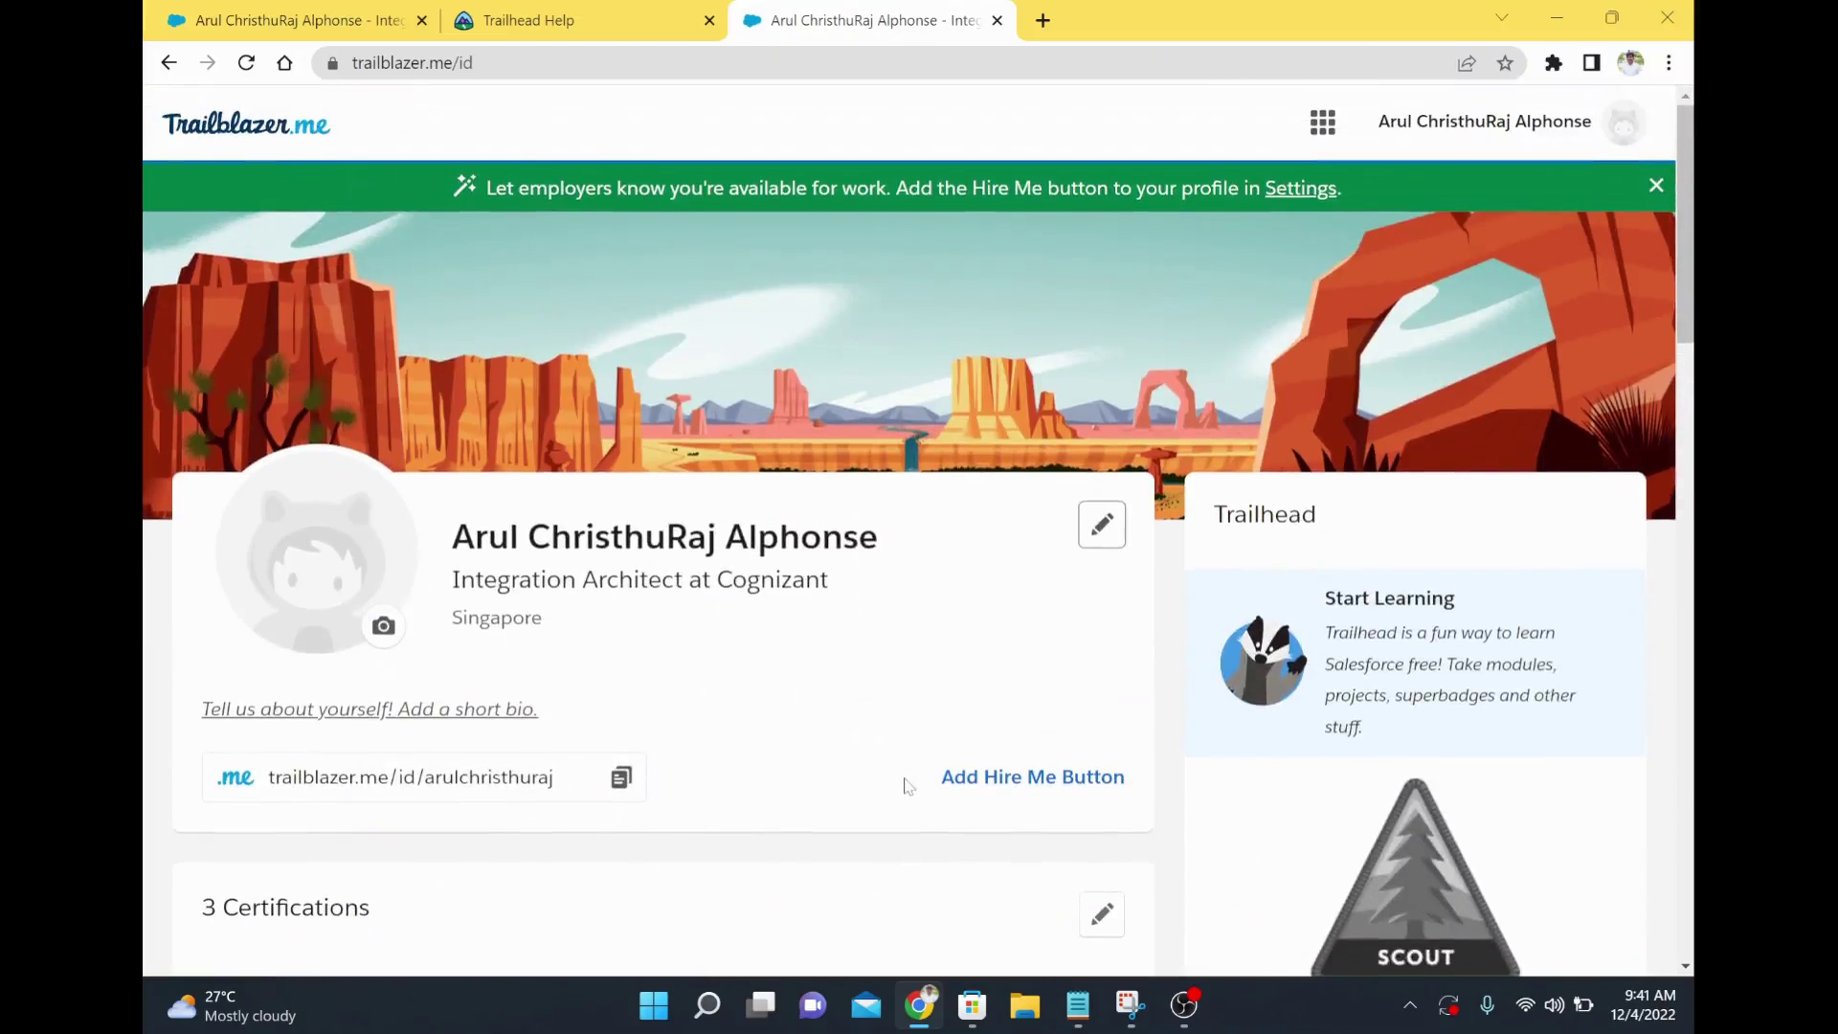
scroll(976, 747, "down", 3)
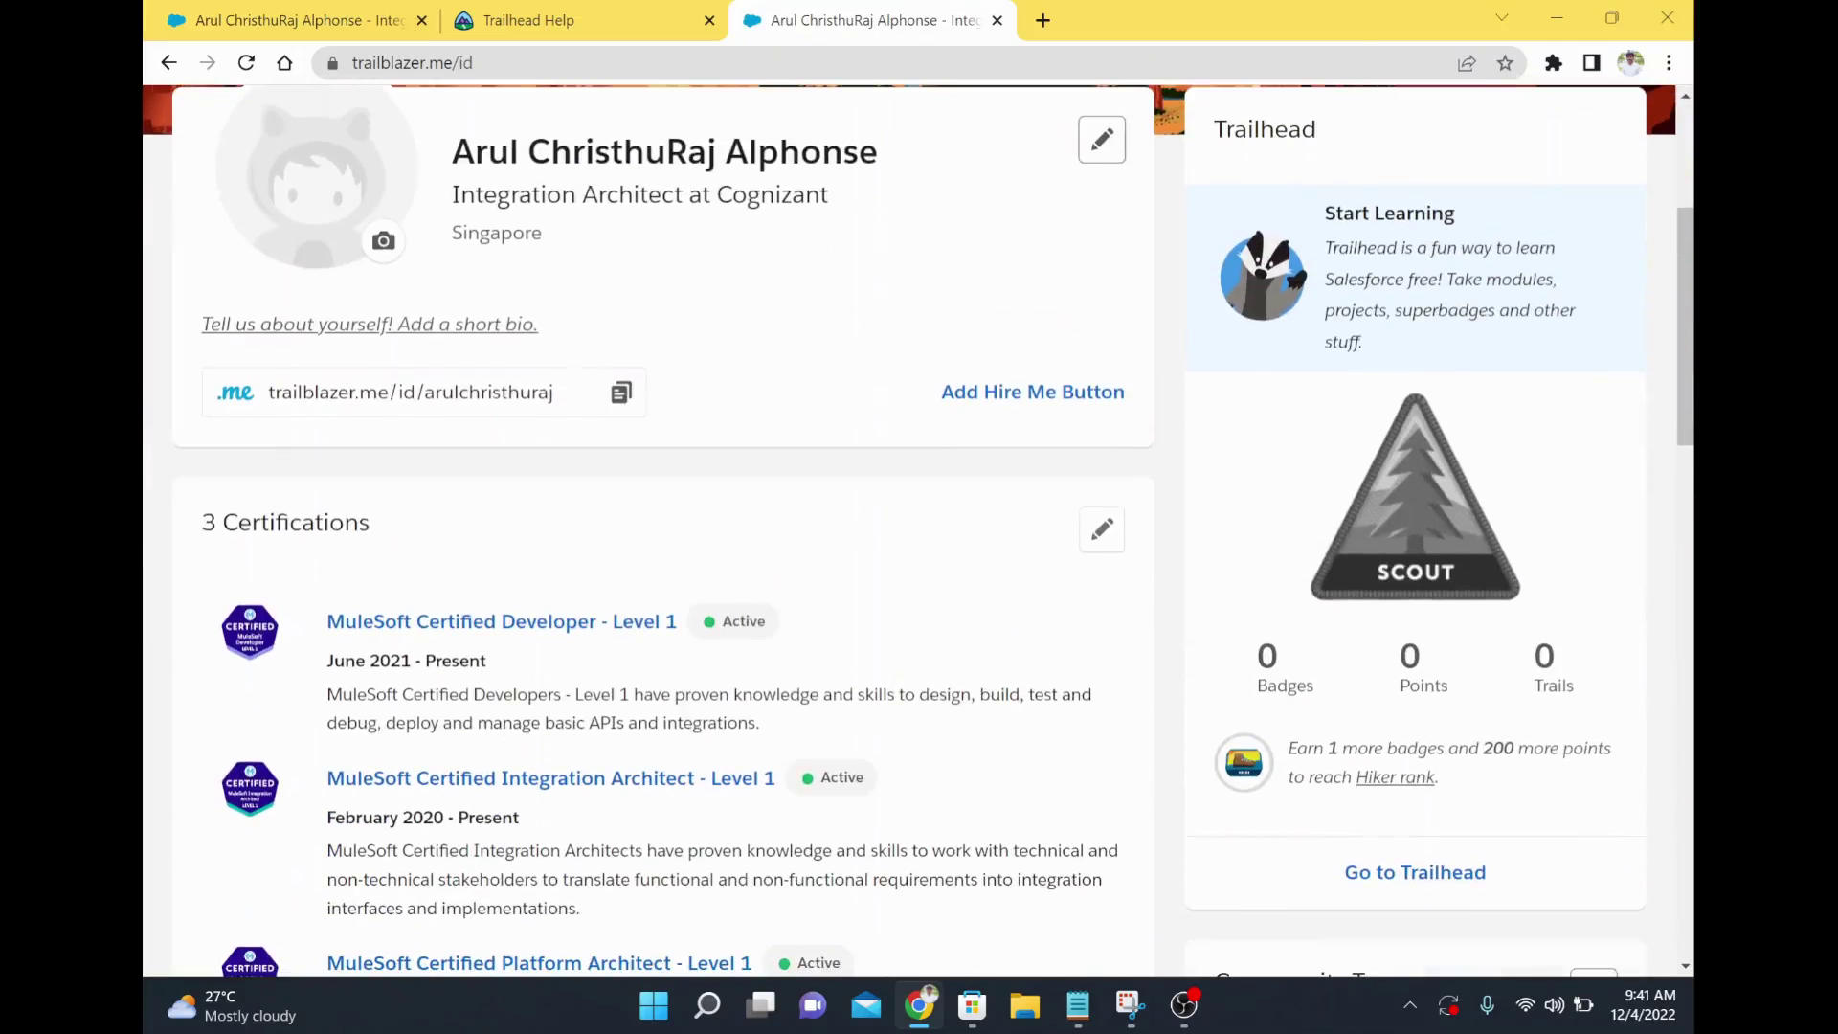
scroll(616, 502, "up", 2)
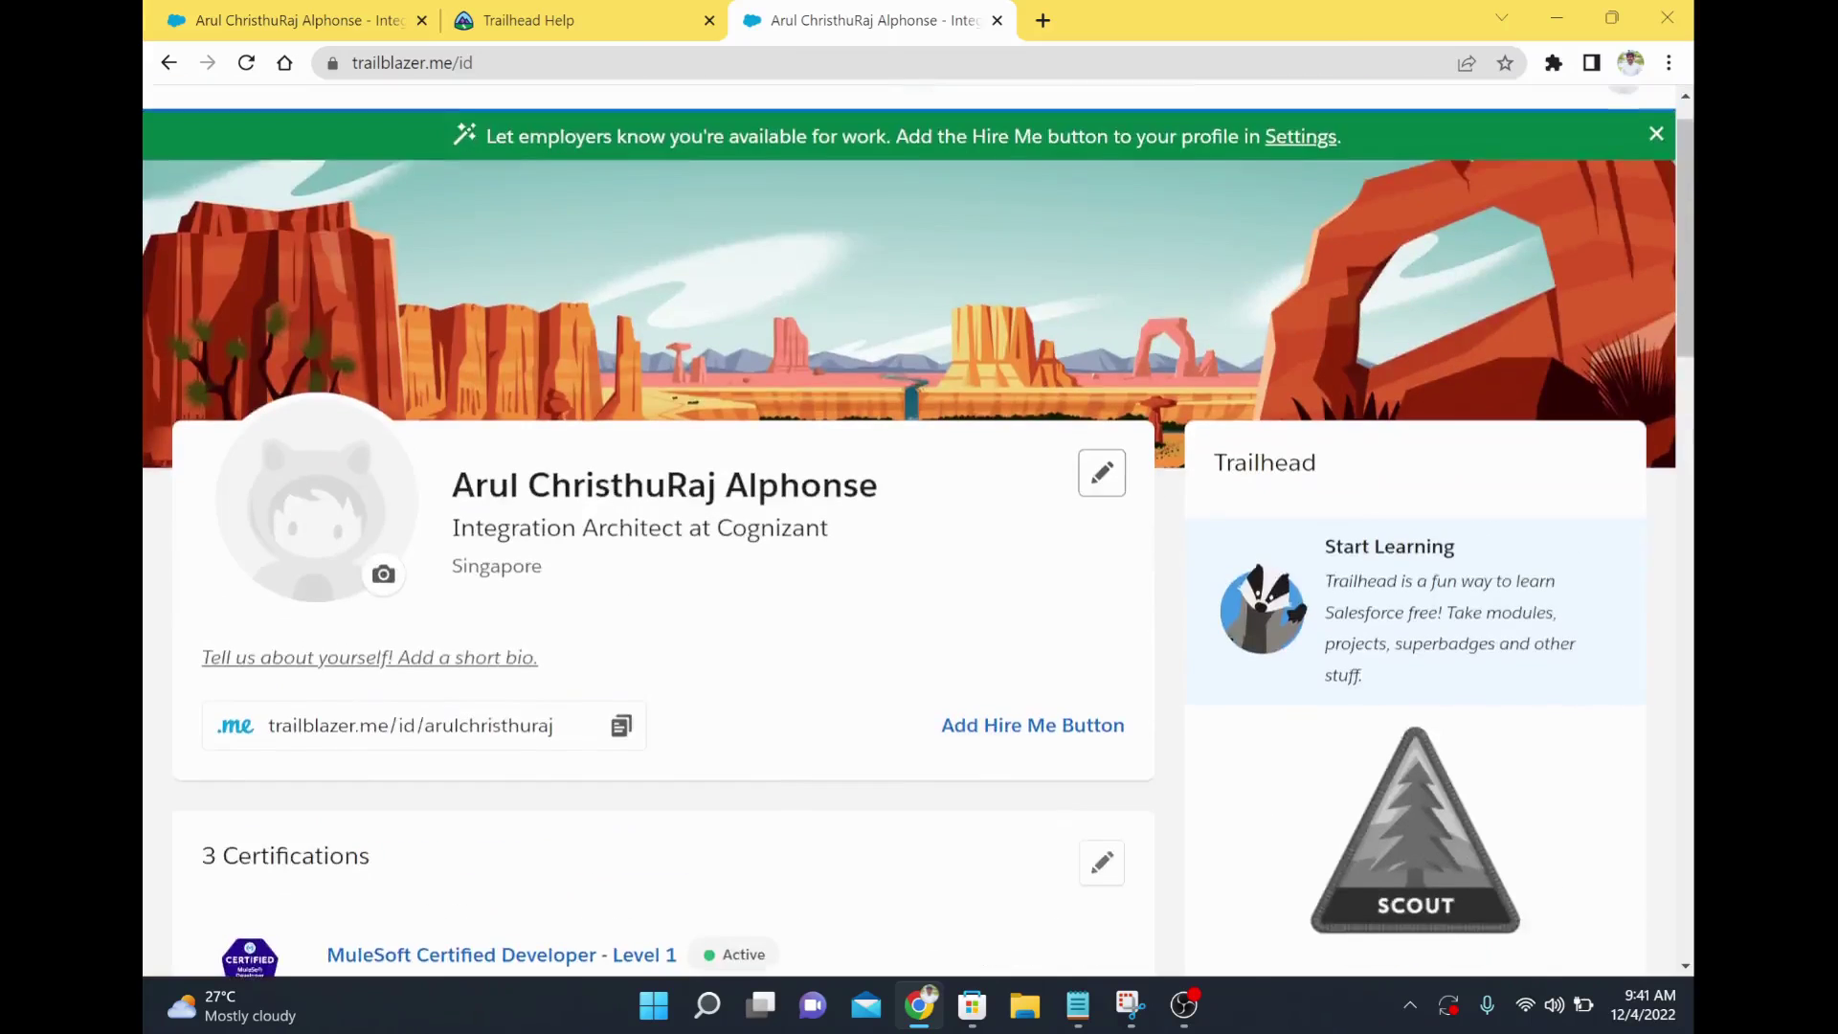
scroll(617, 500, "down", 2)
scroll(578, 722, "down", 1)
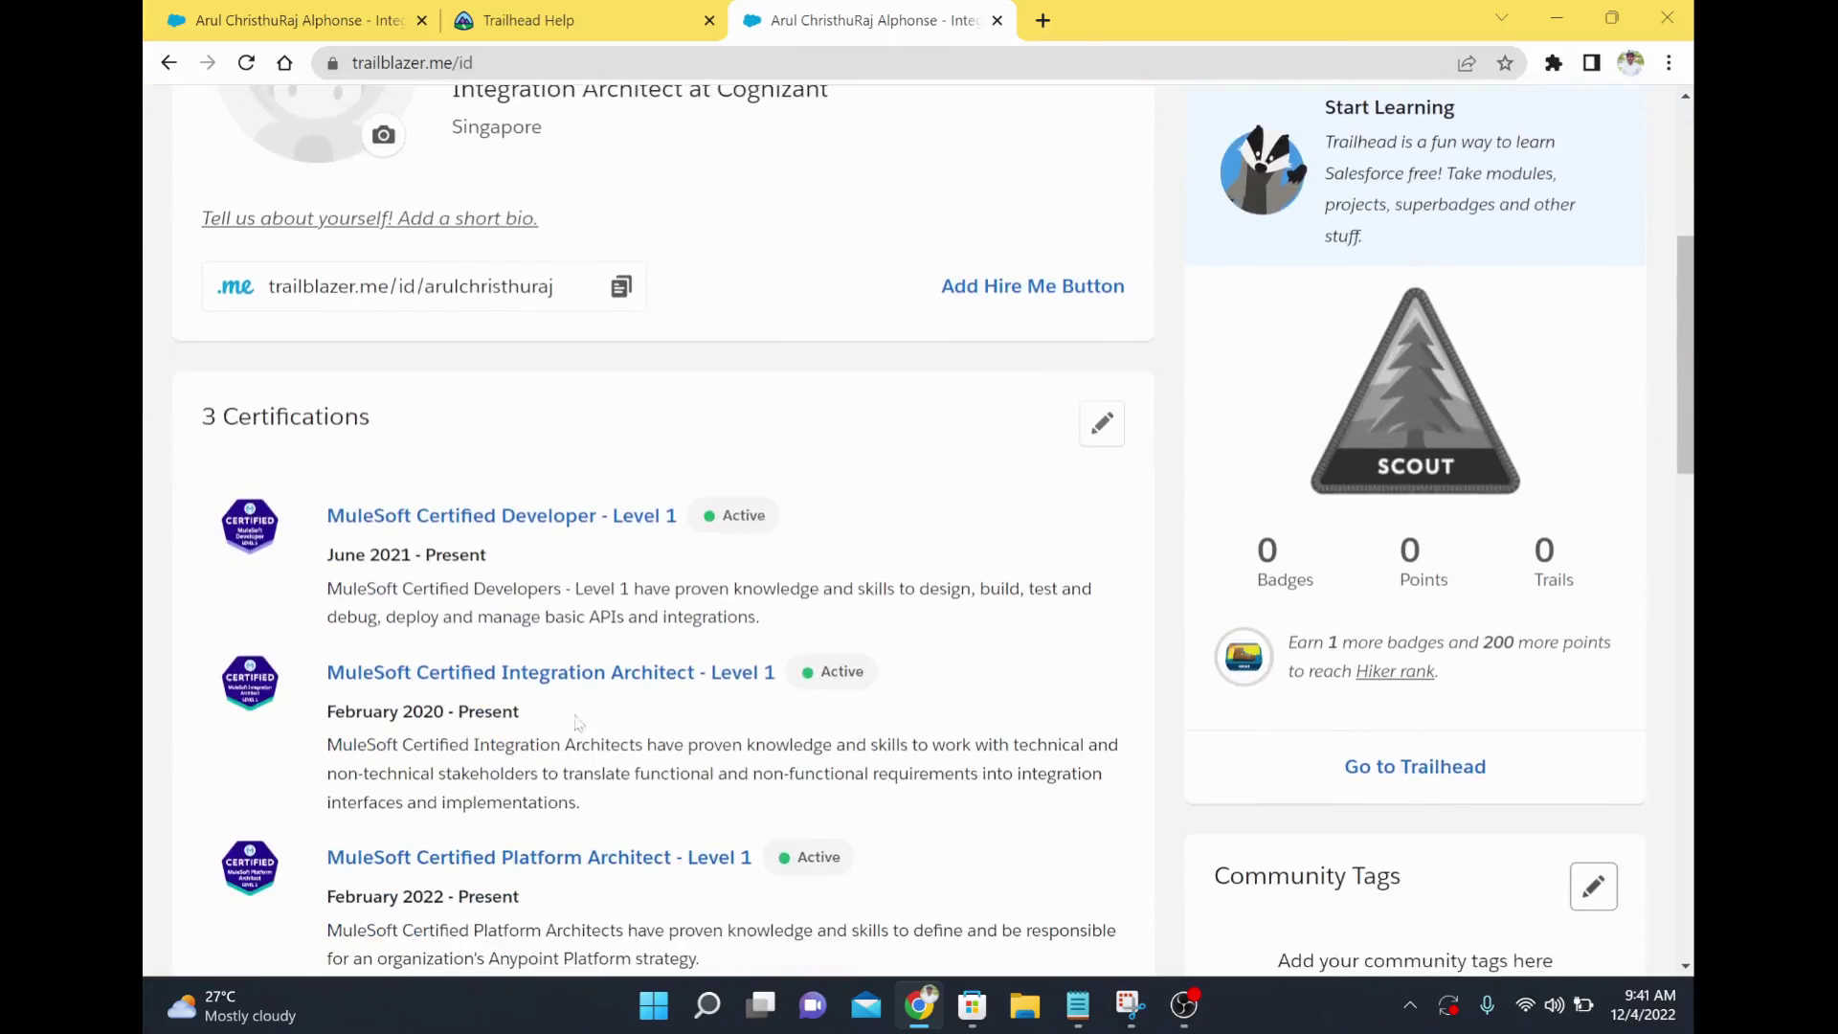
scroll(617, 708, "down", 1)
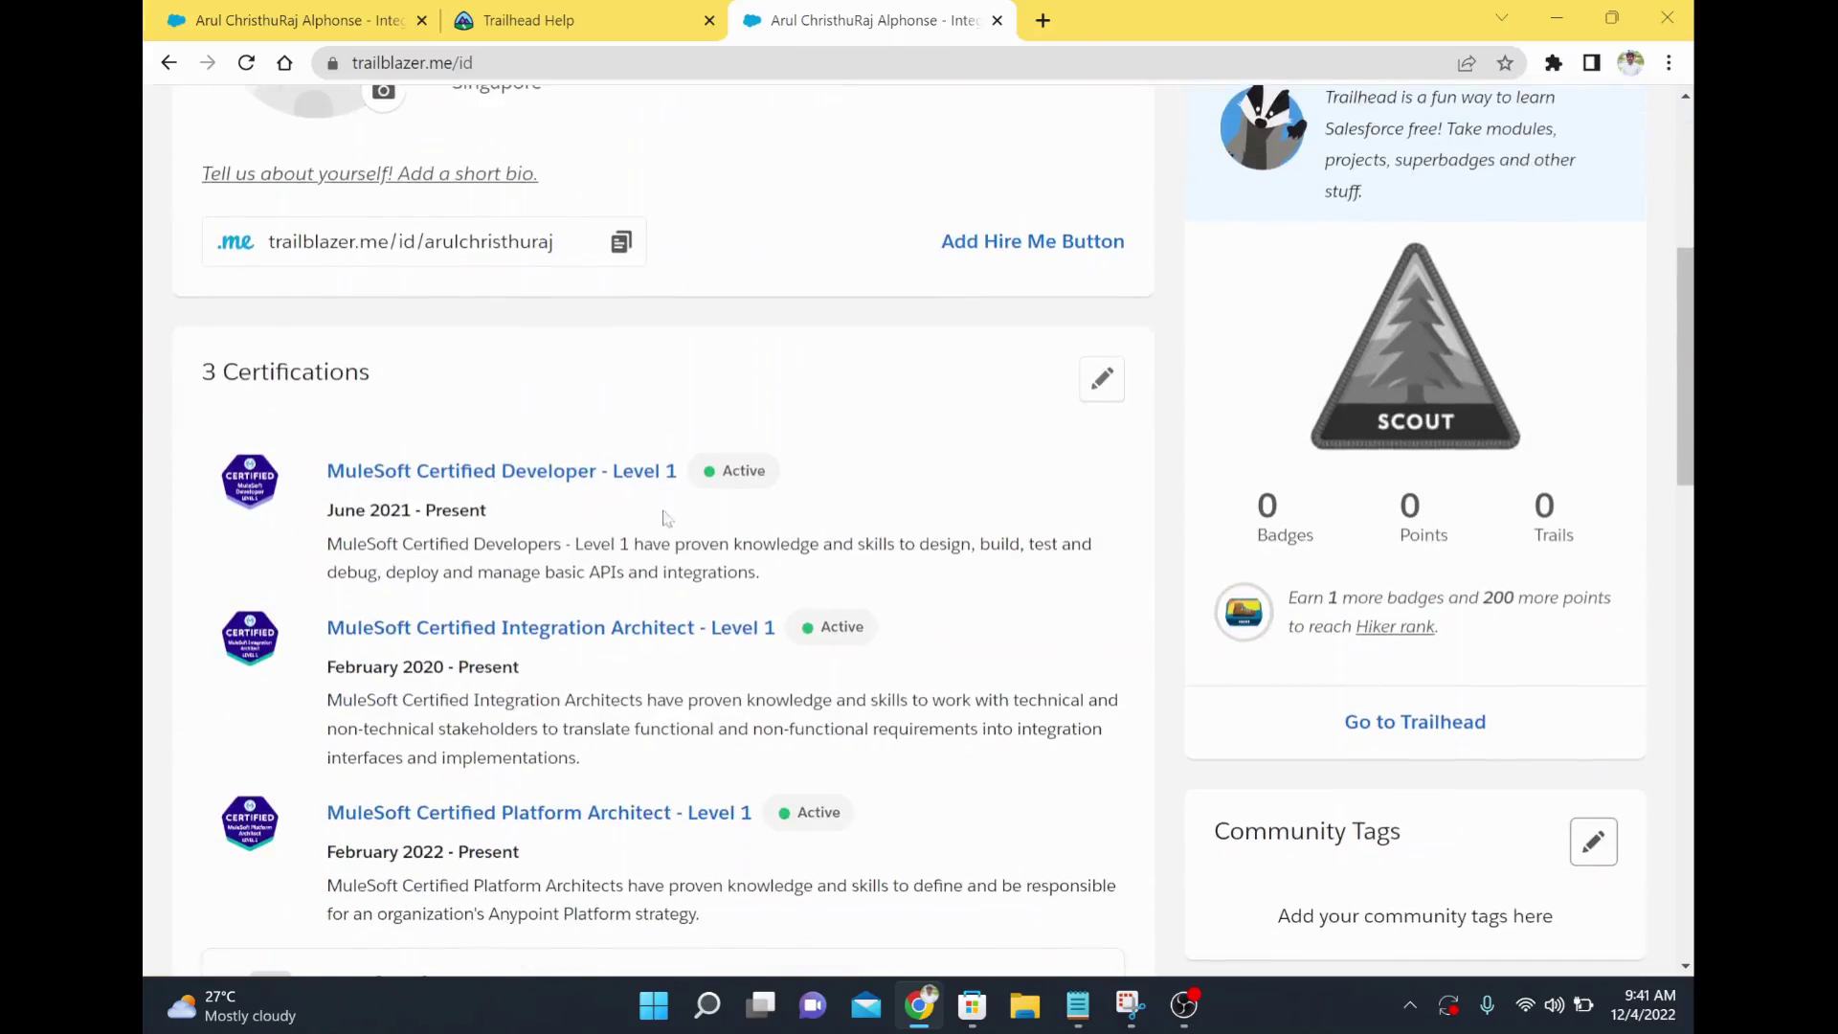
scroll(624, 687, "down", 1)
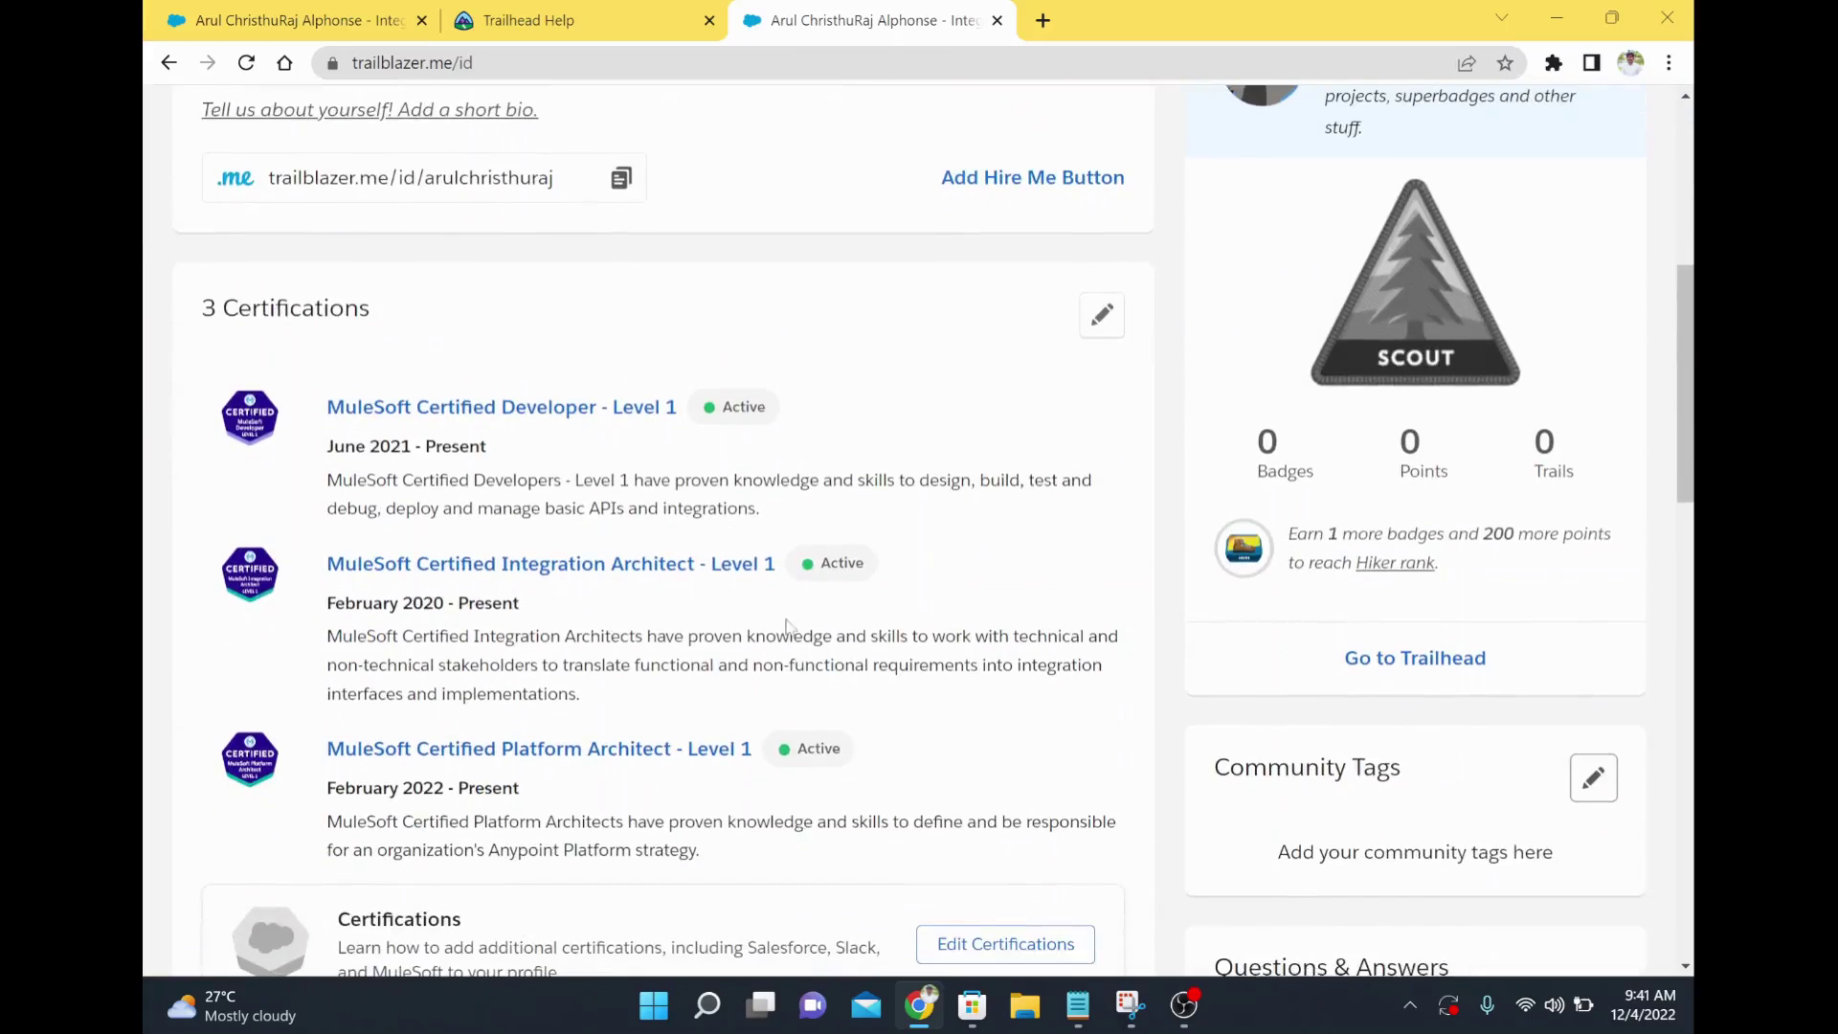
triple_click(423, 603)
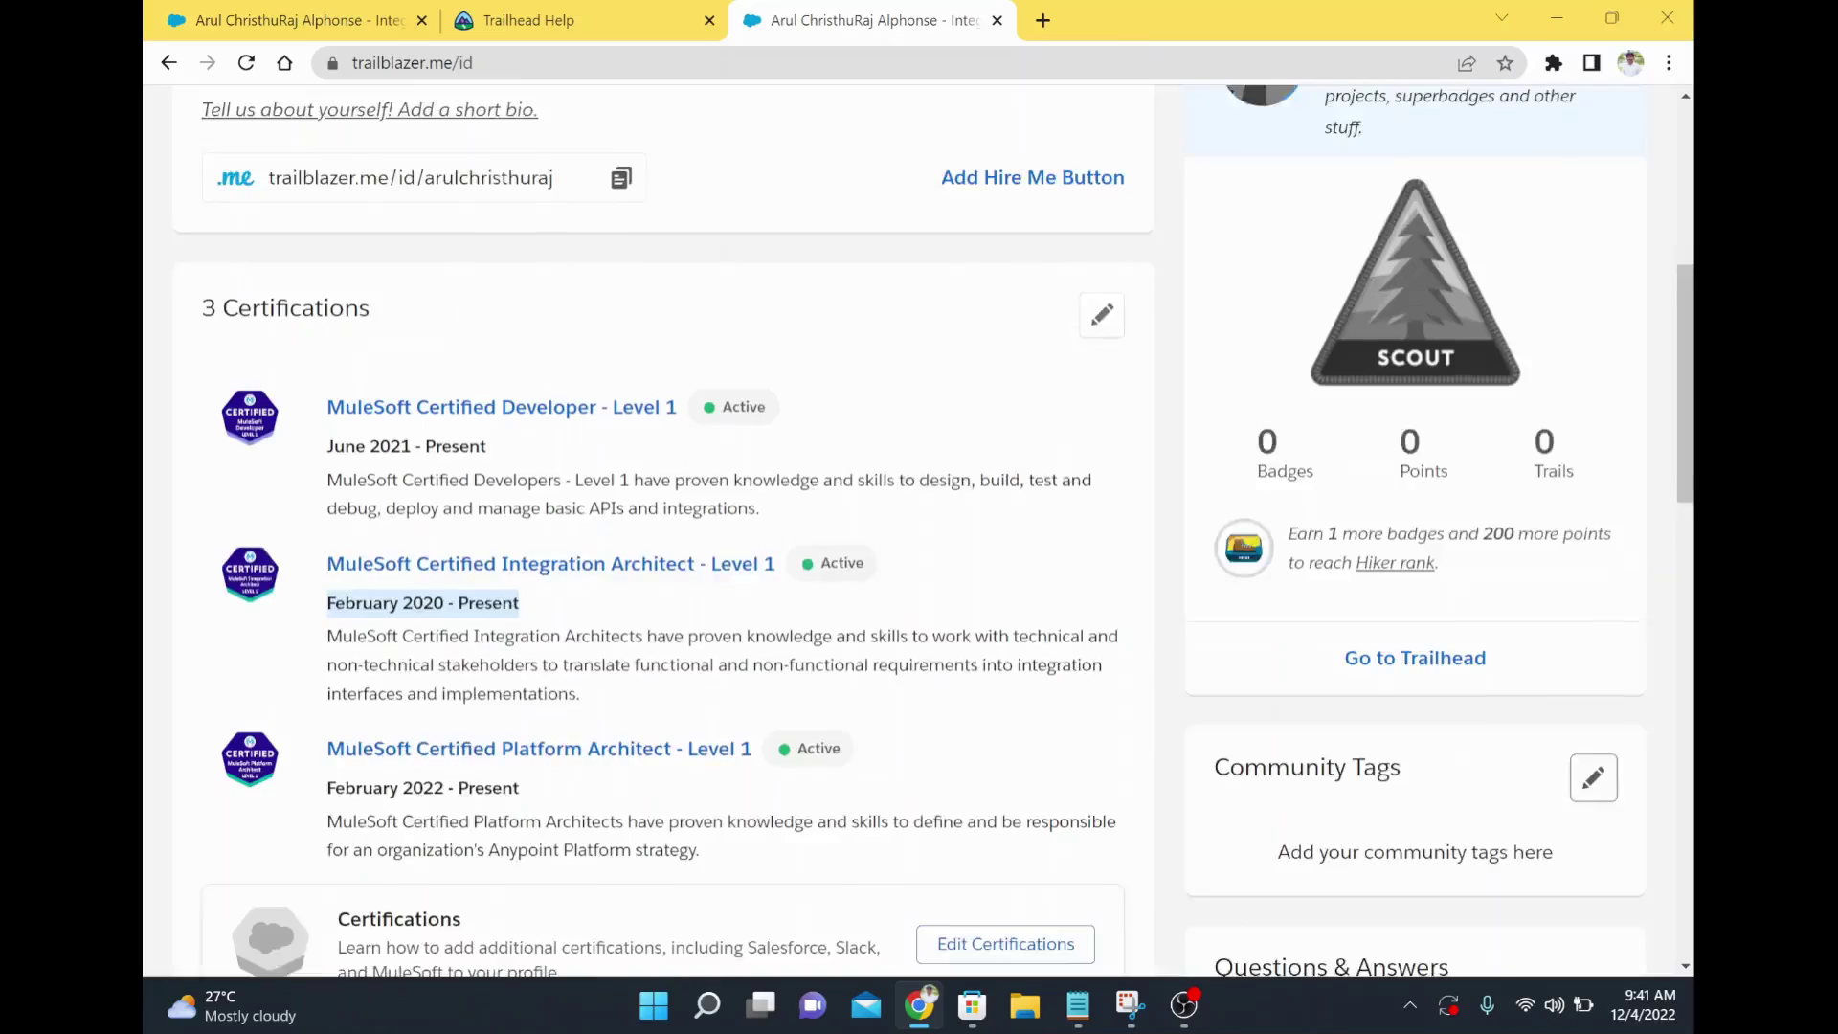
scroll(495, 615, "down", 3)
left_click(486, 620)
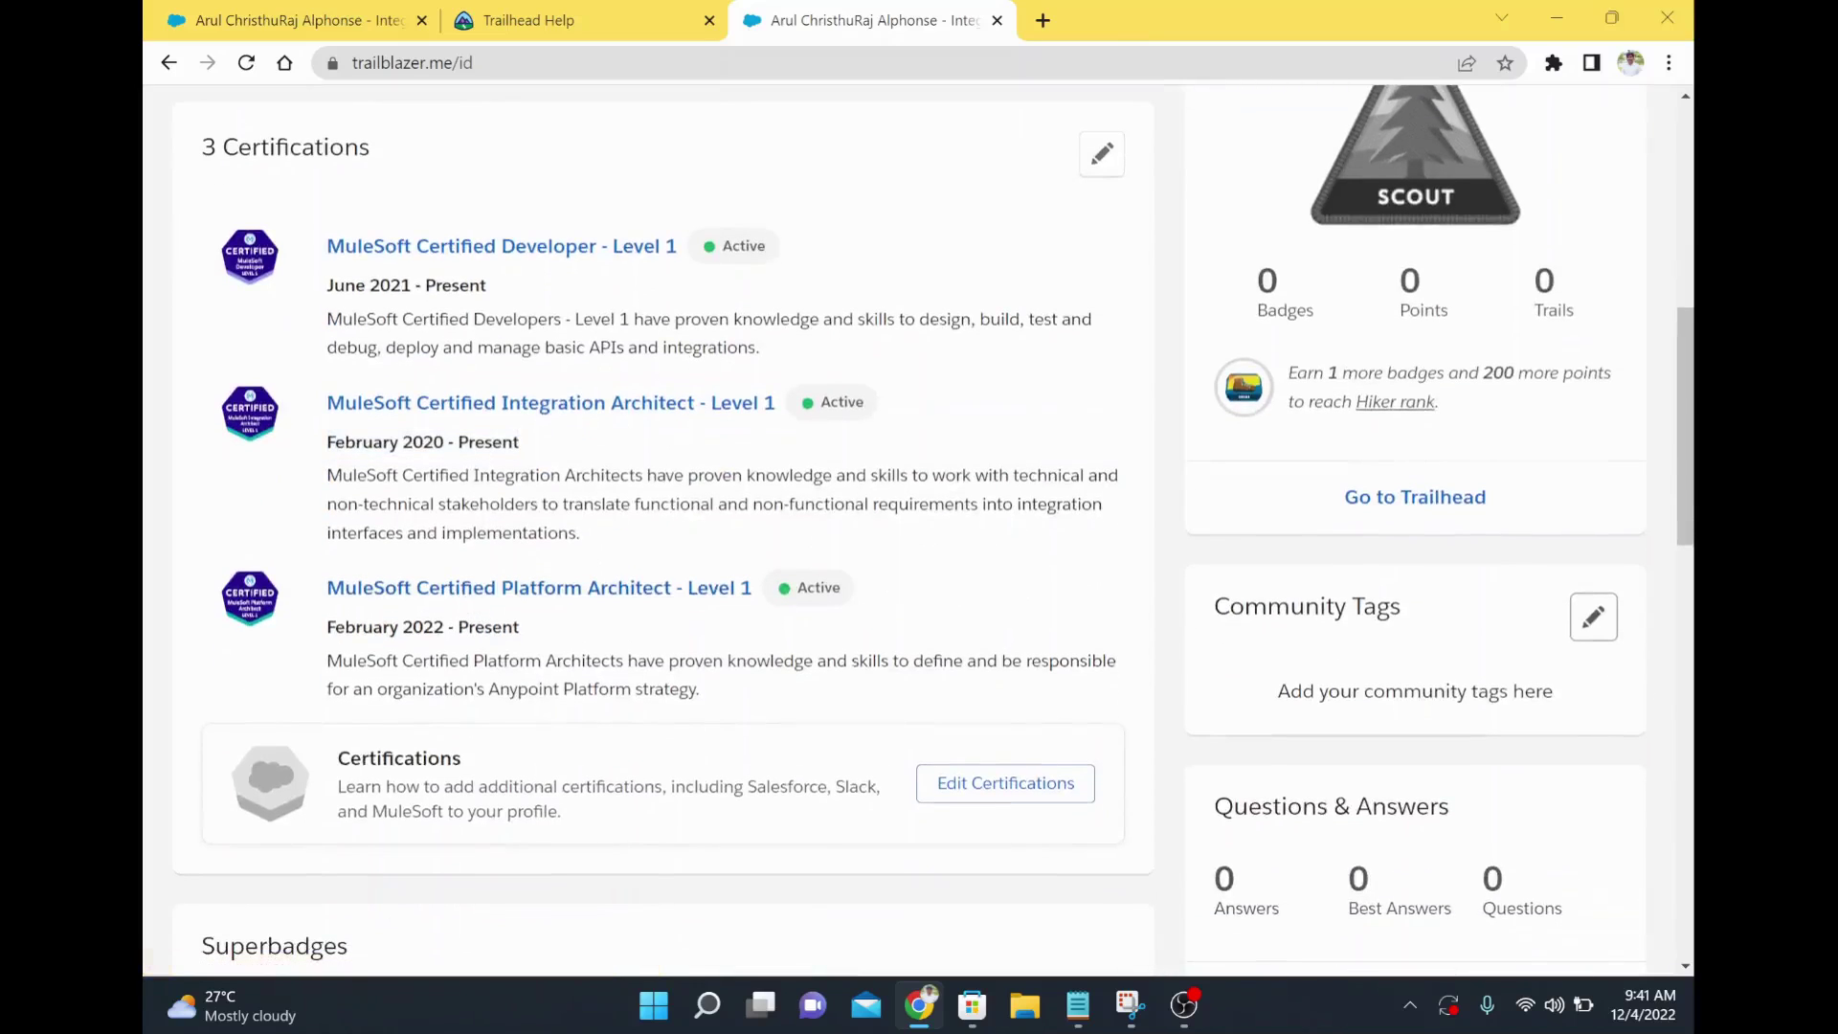
left_click_drag(521, 626, 328, 627)
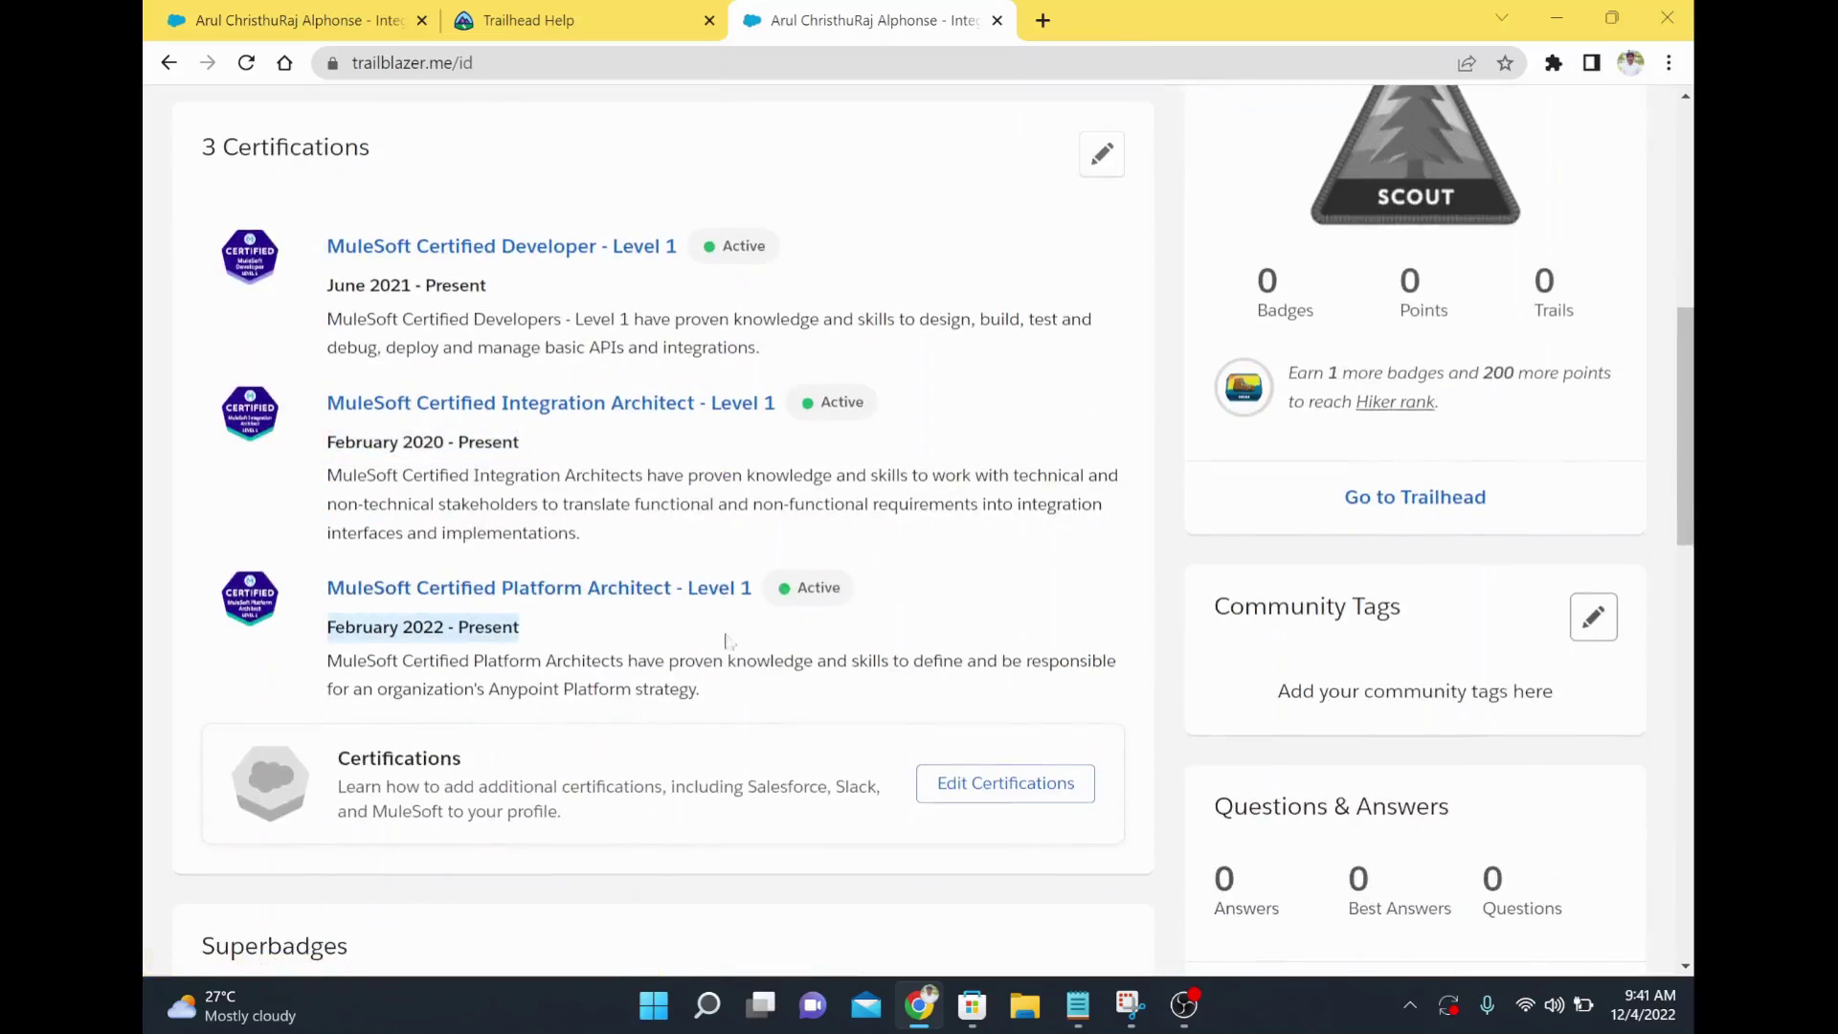
scroll(706, 665, "down", 2)
scroll(704, 666, "up", 1)
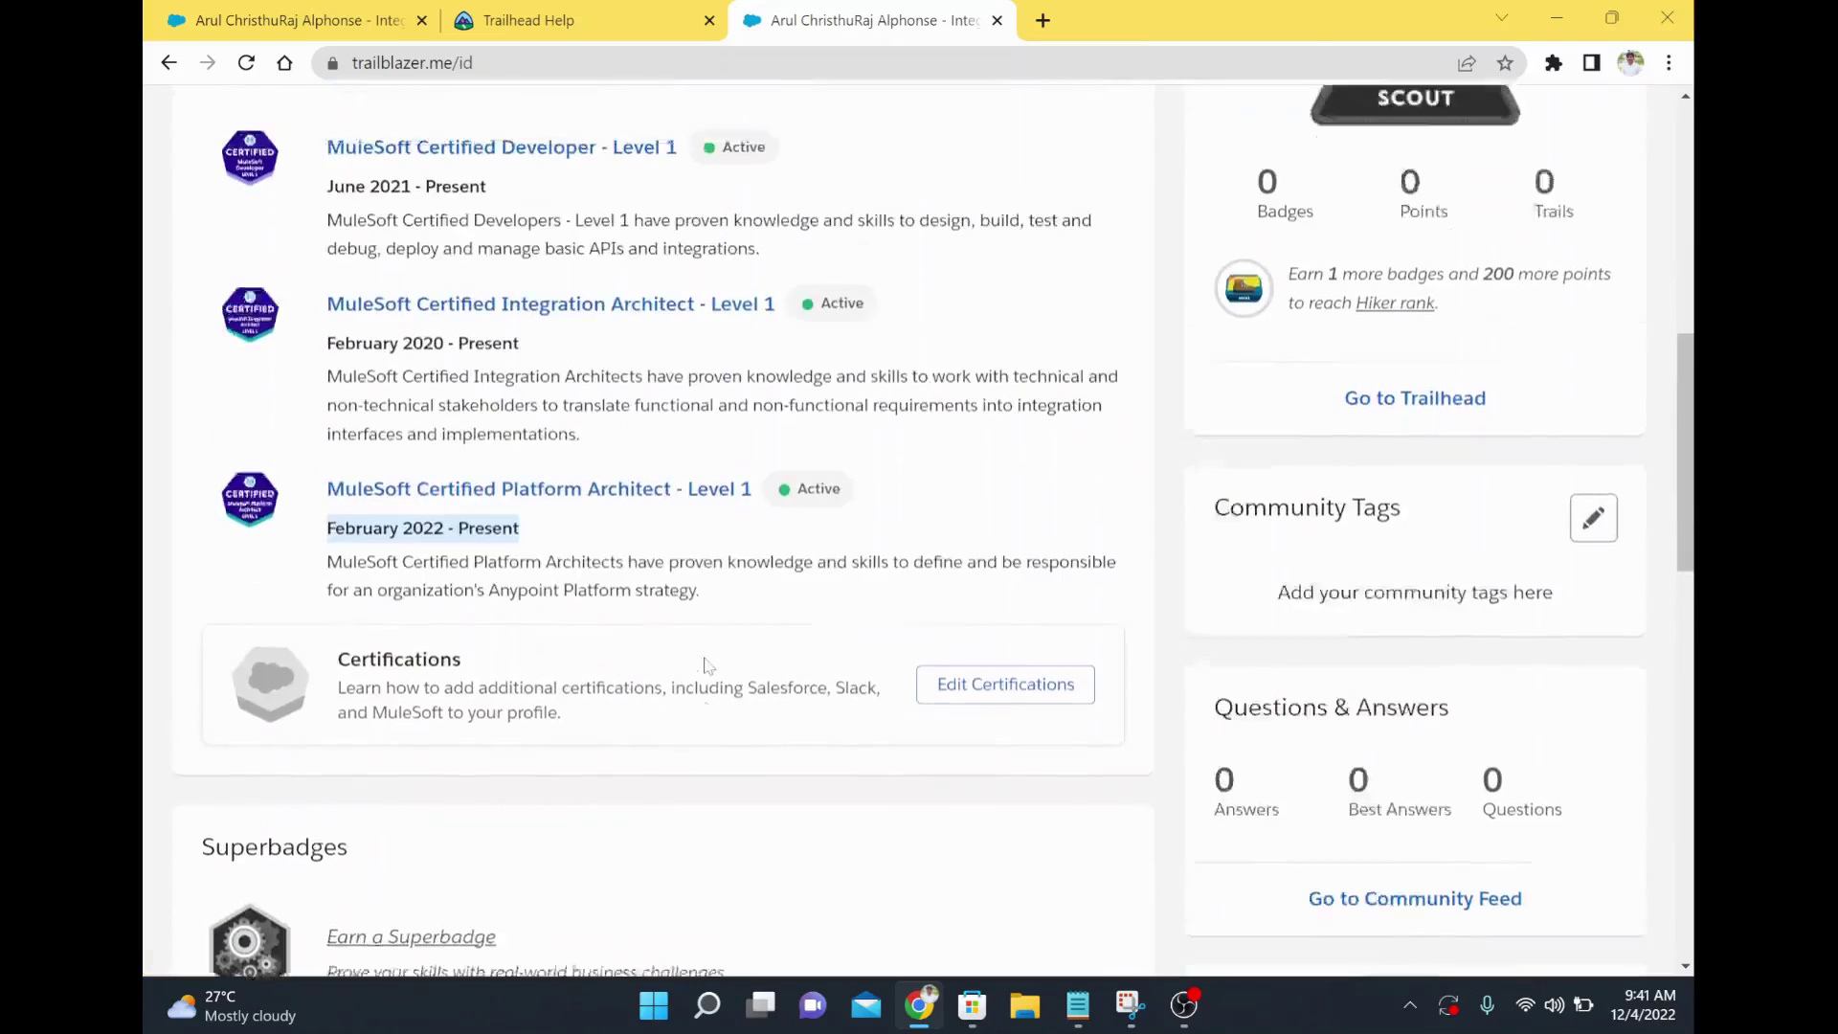
scroll(706, 665, "down", 3)
scroll(706, 666, "down", 3)
scroll(705, 665, "up", 4)
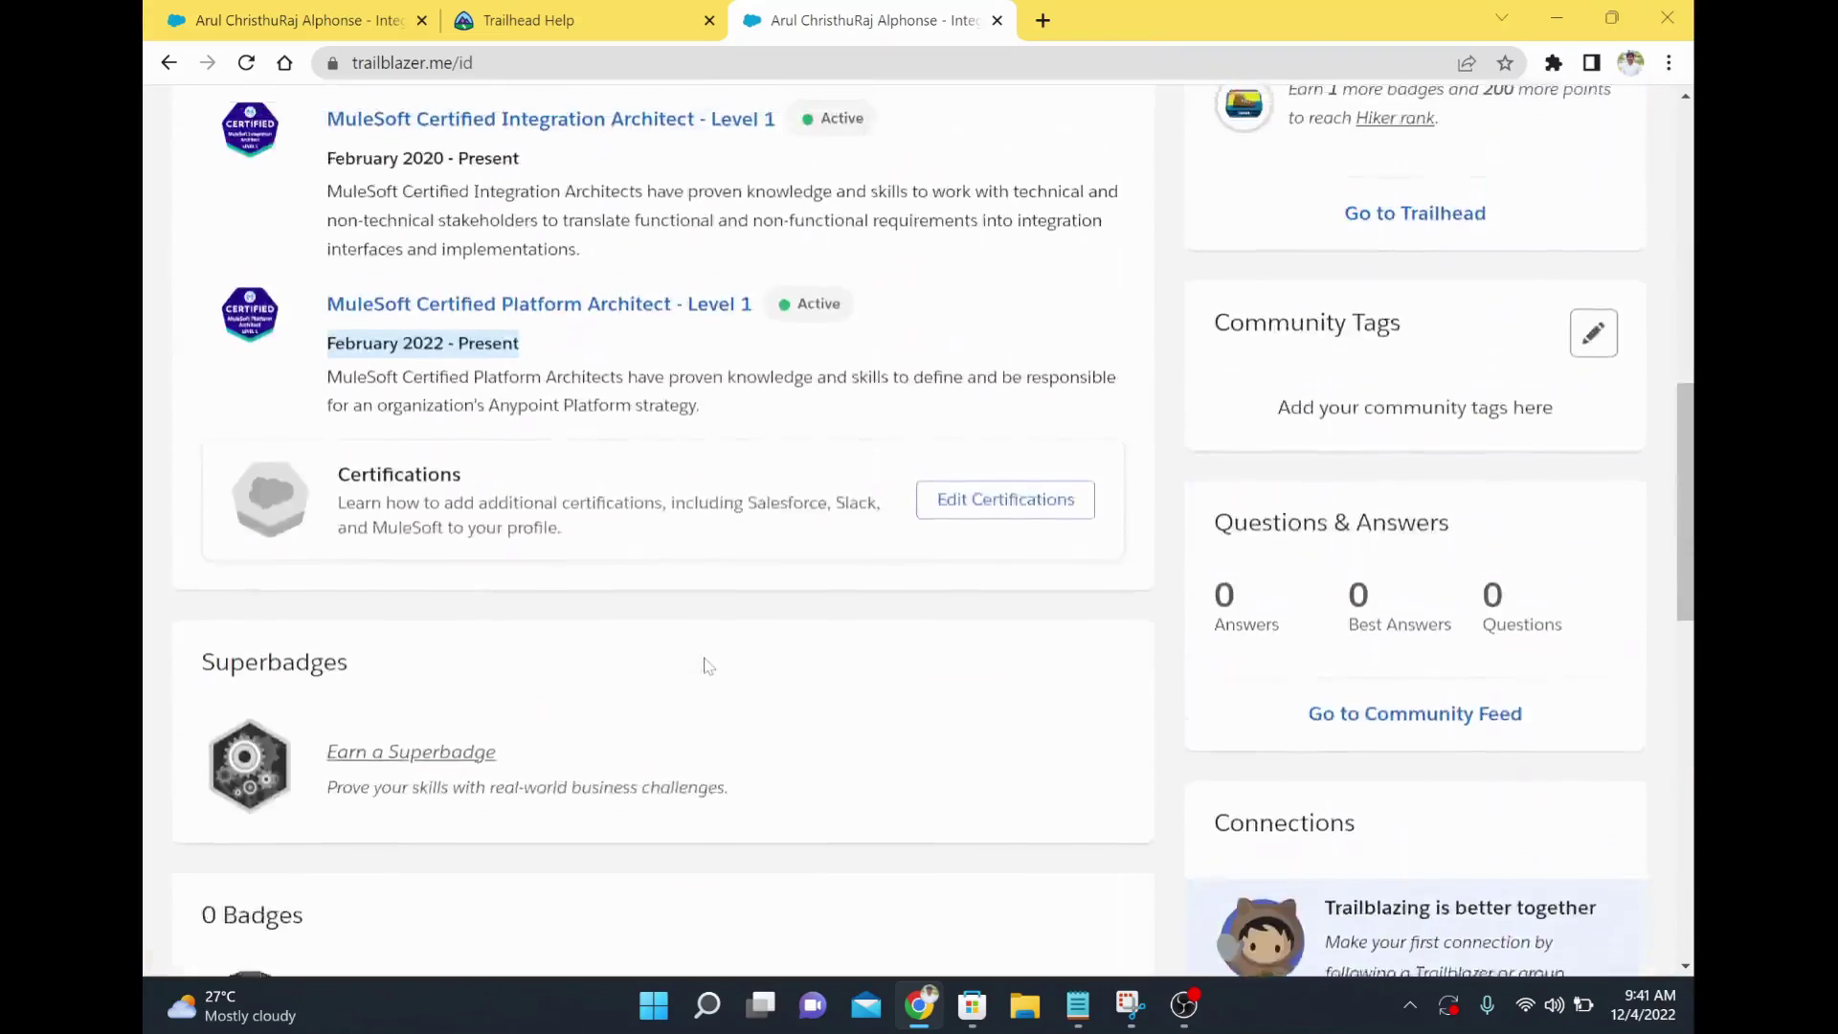
scroll(705, 666, "up", 4)
scroll(706, 664, "up", 3)
scroll(705, 665, "down", 4)
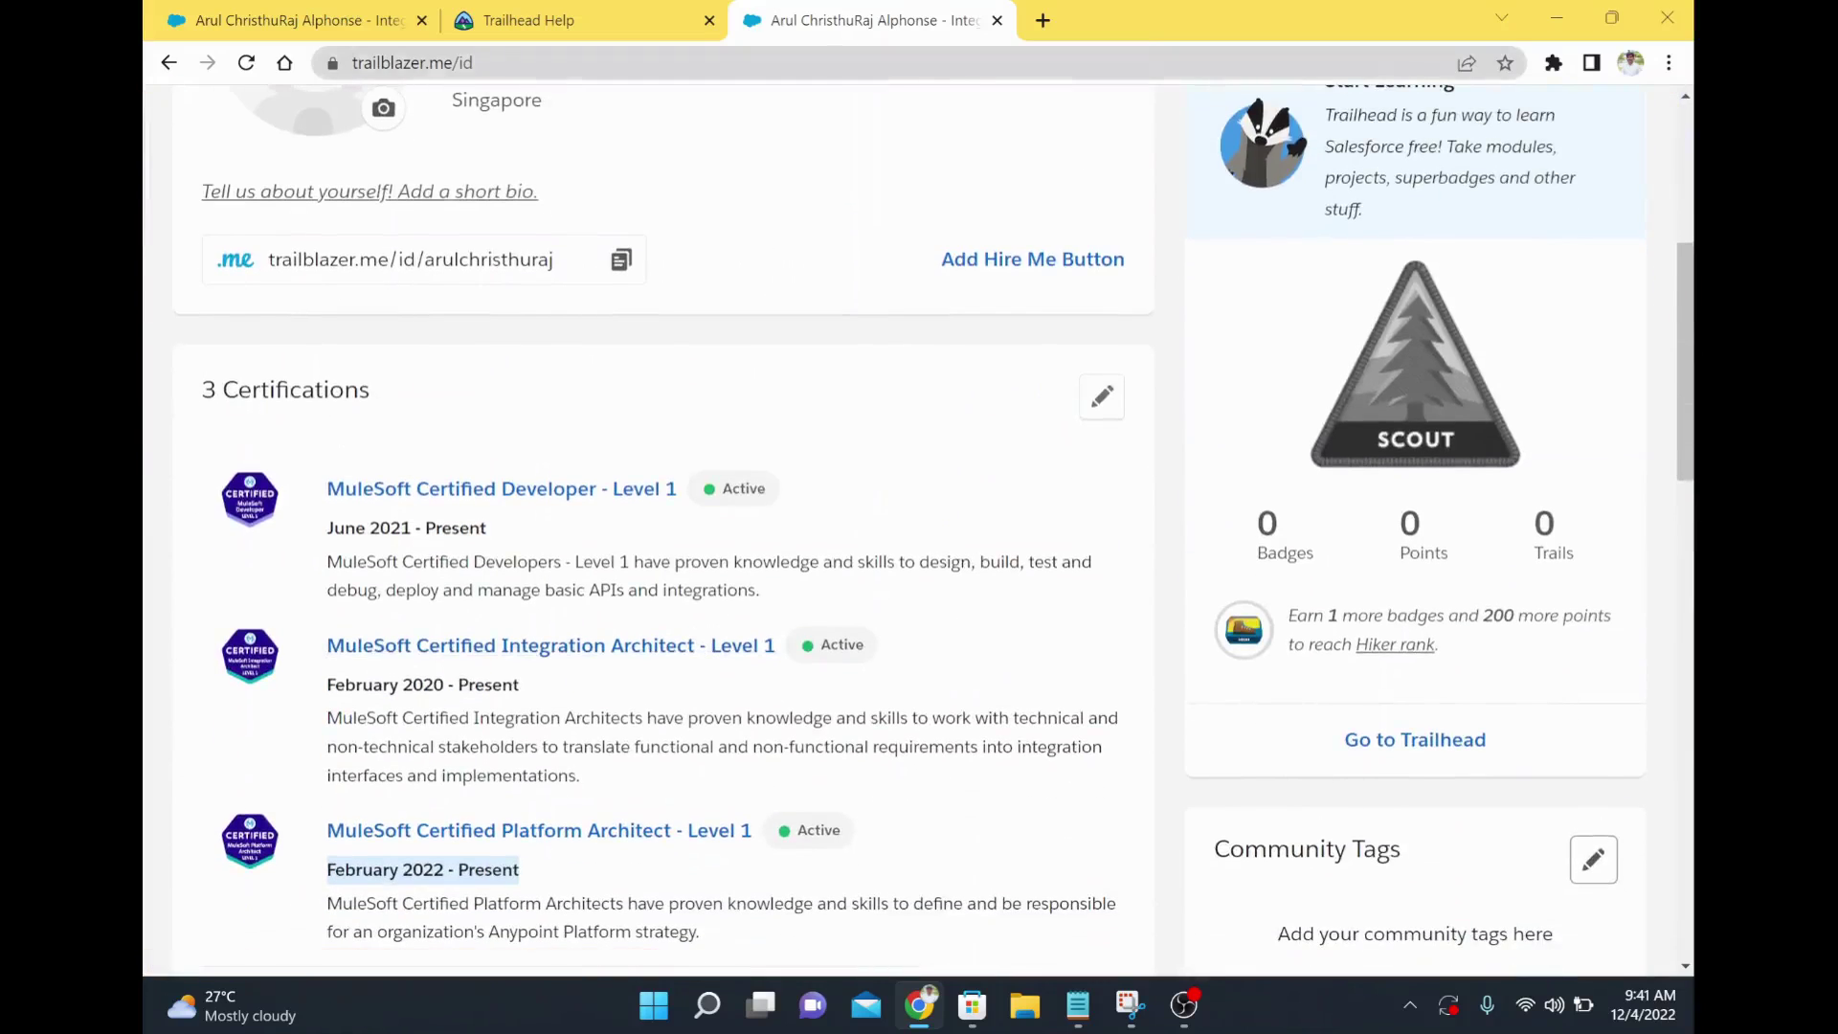
double_click(520, 61)
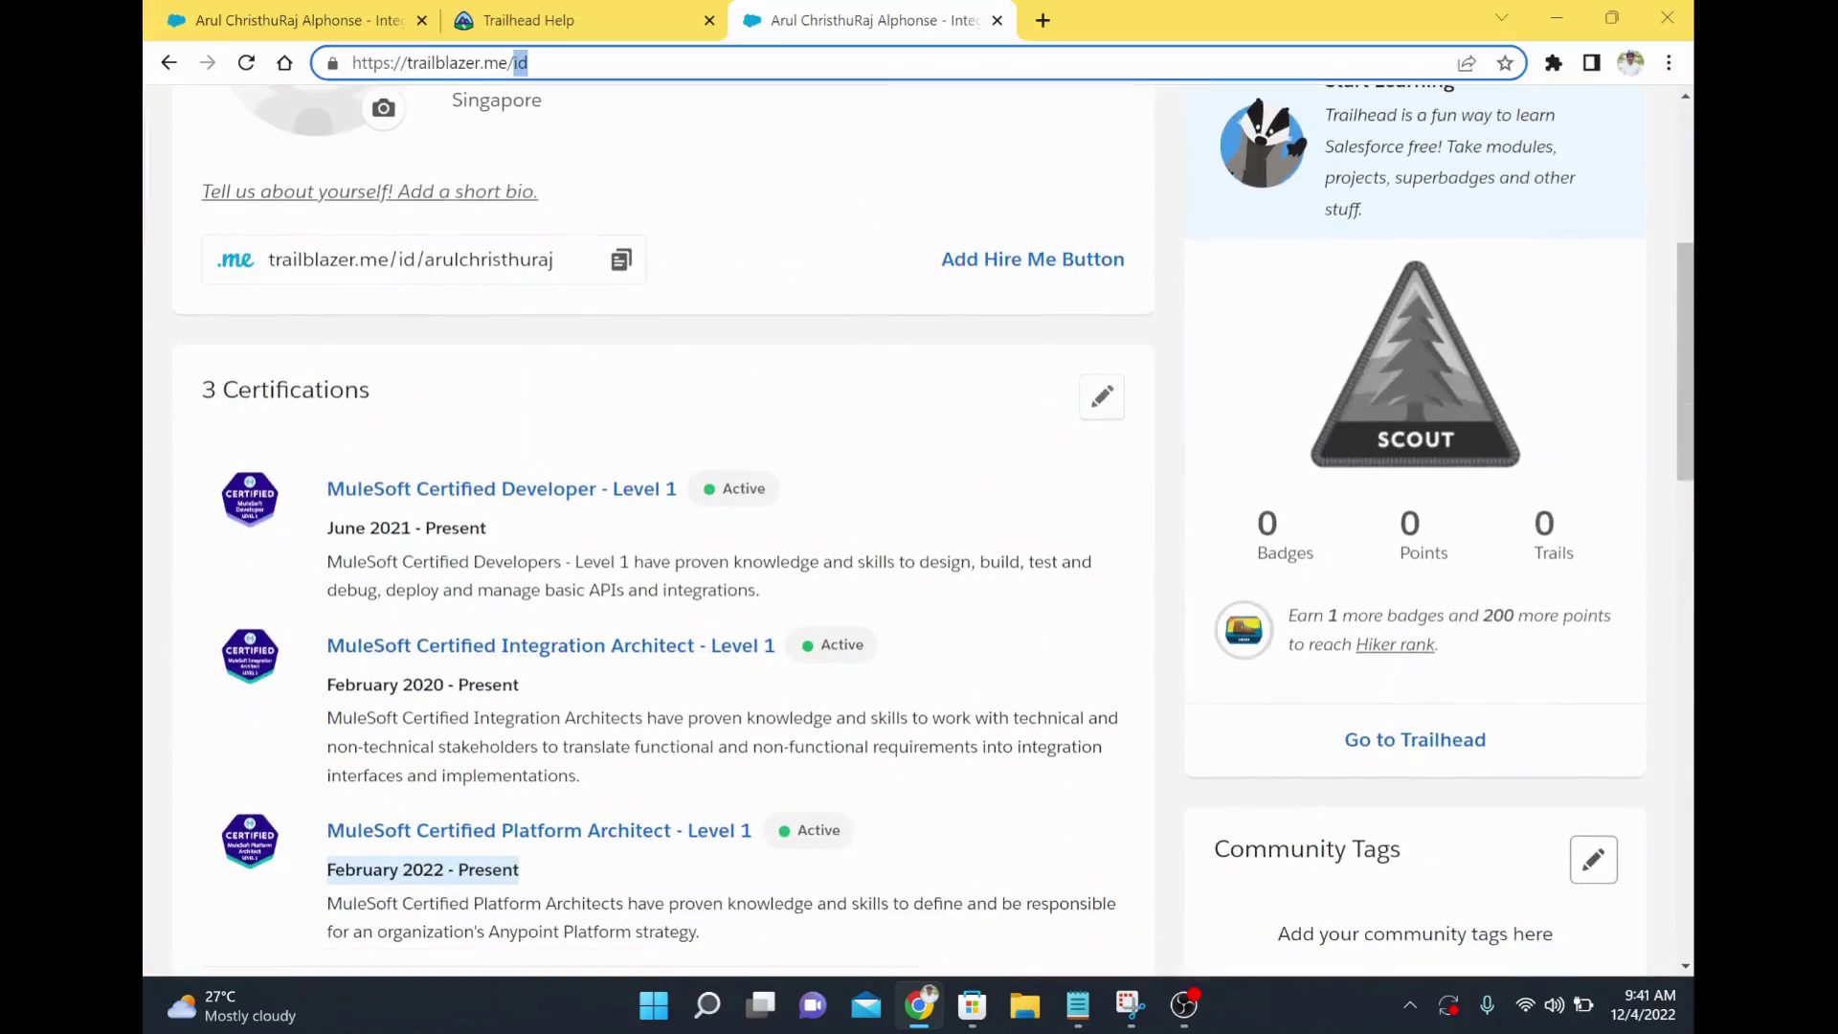